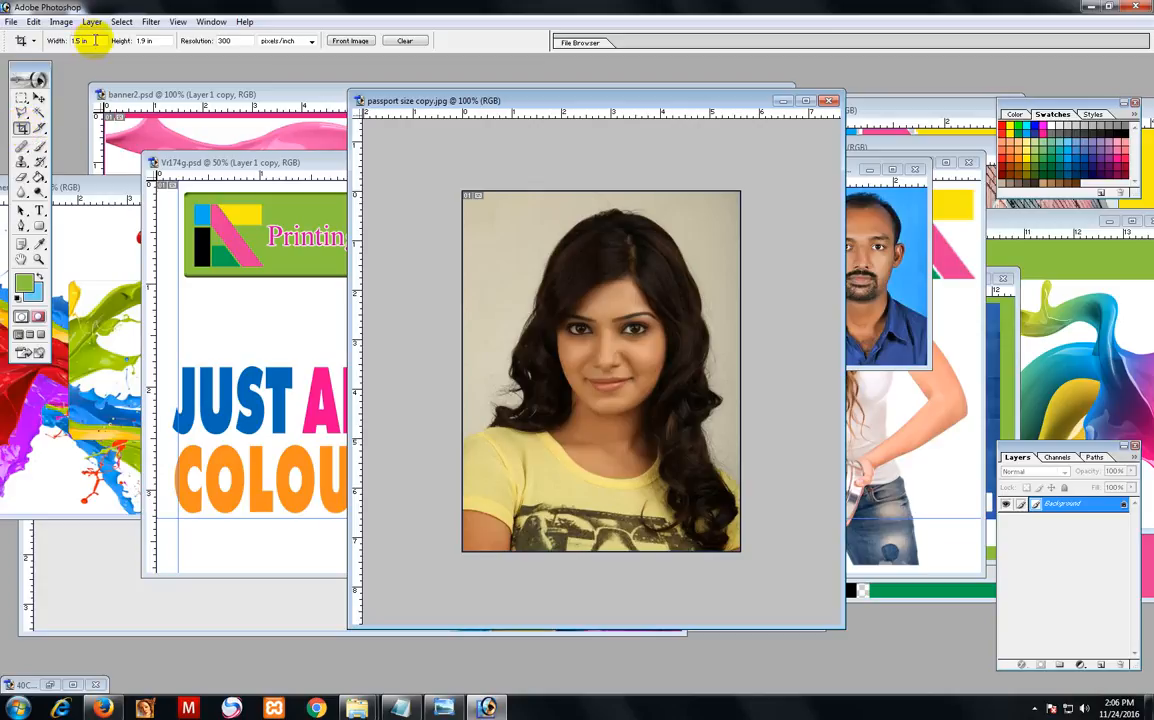
Crop the portrait to 3.5 × 5 in at 300 pixels/inch, using its full height and centring the crop frame horizontally.
left_click_drag(104, 40, 45, 39)
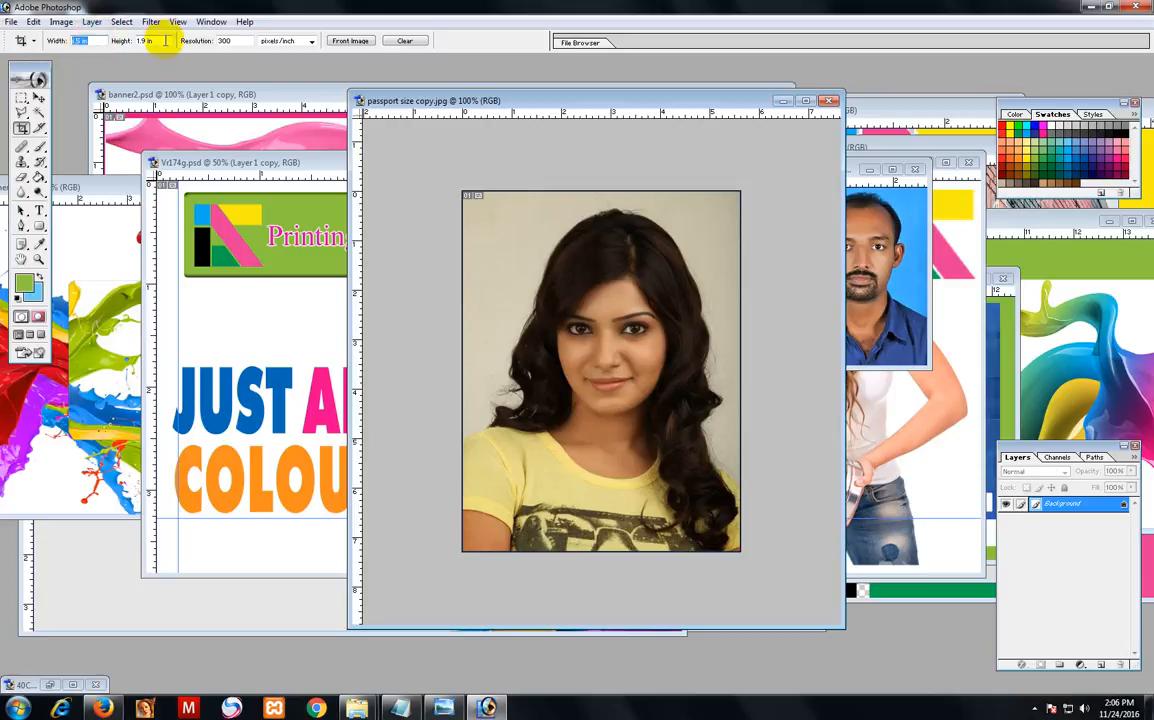
type("3.5")
key("Tab")
type("5")
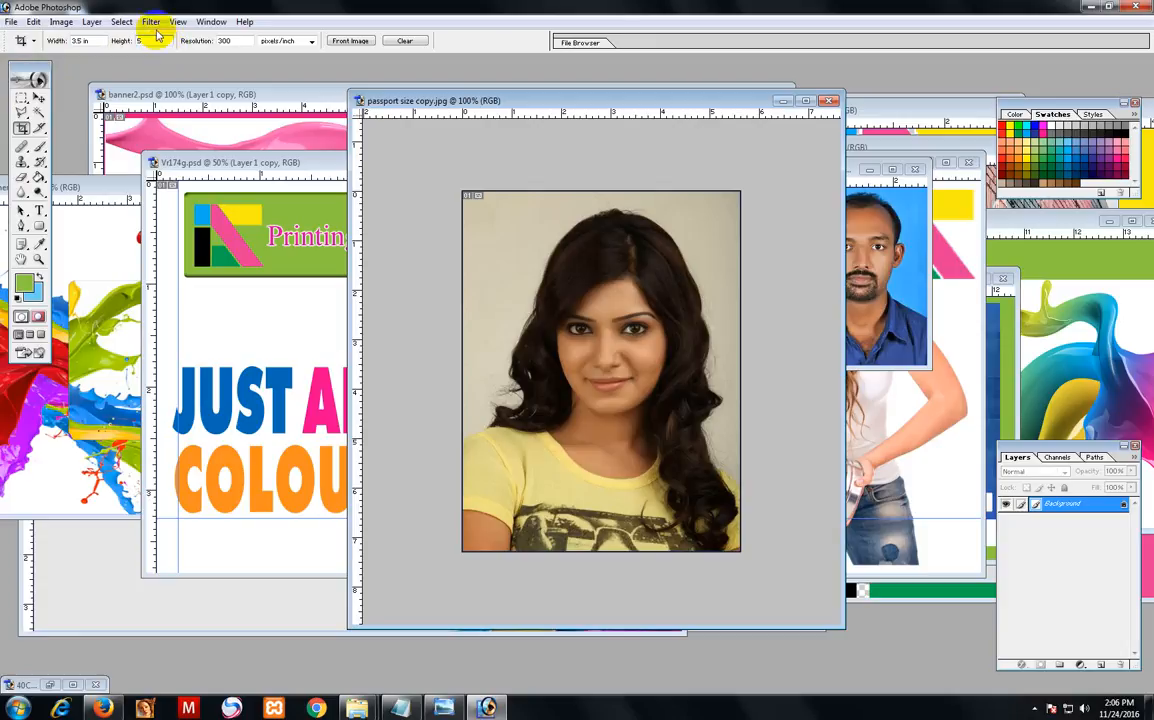
key("Tab")
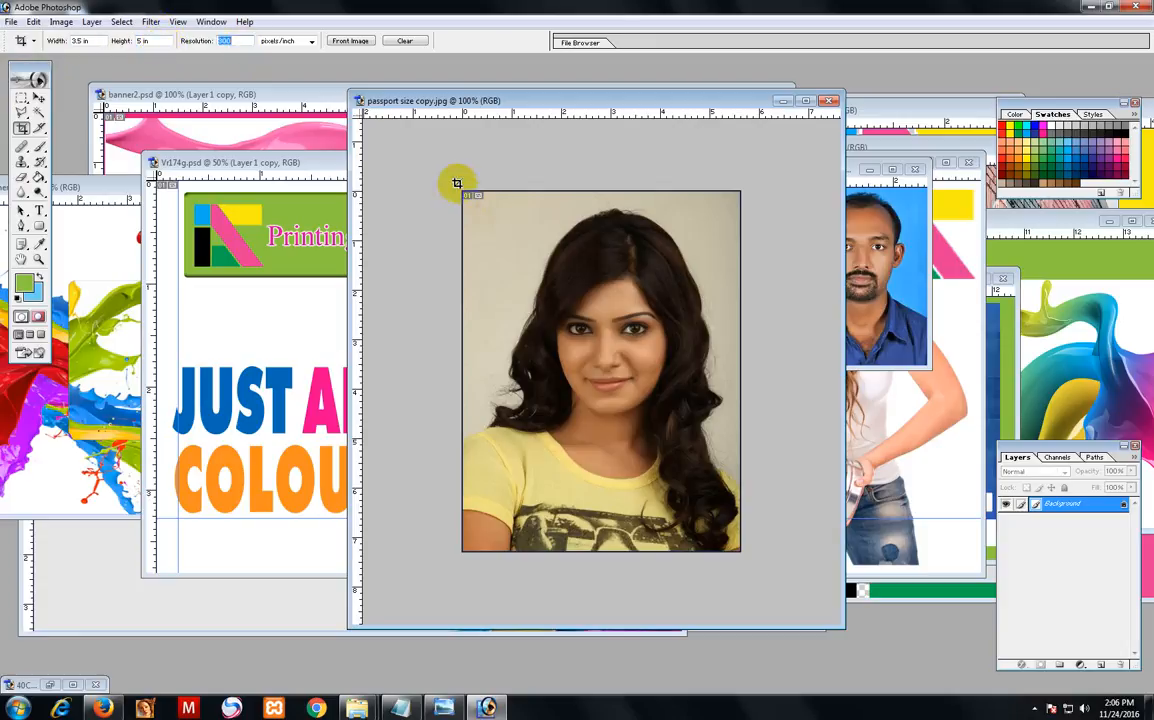
left_click_drag(456, 183, 994, 675)
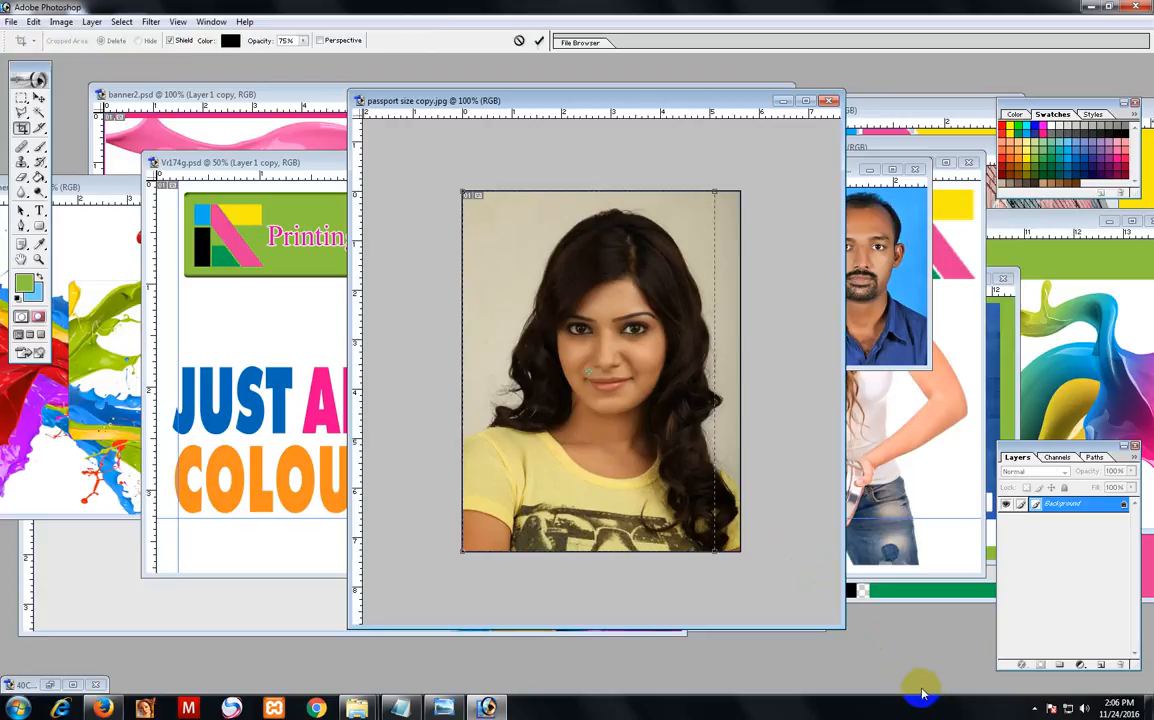
left_click_drag(565, 479, 577, 479)
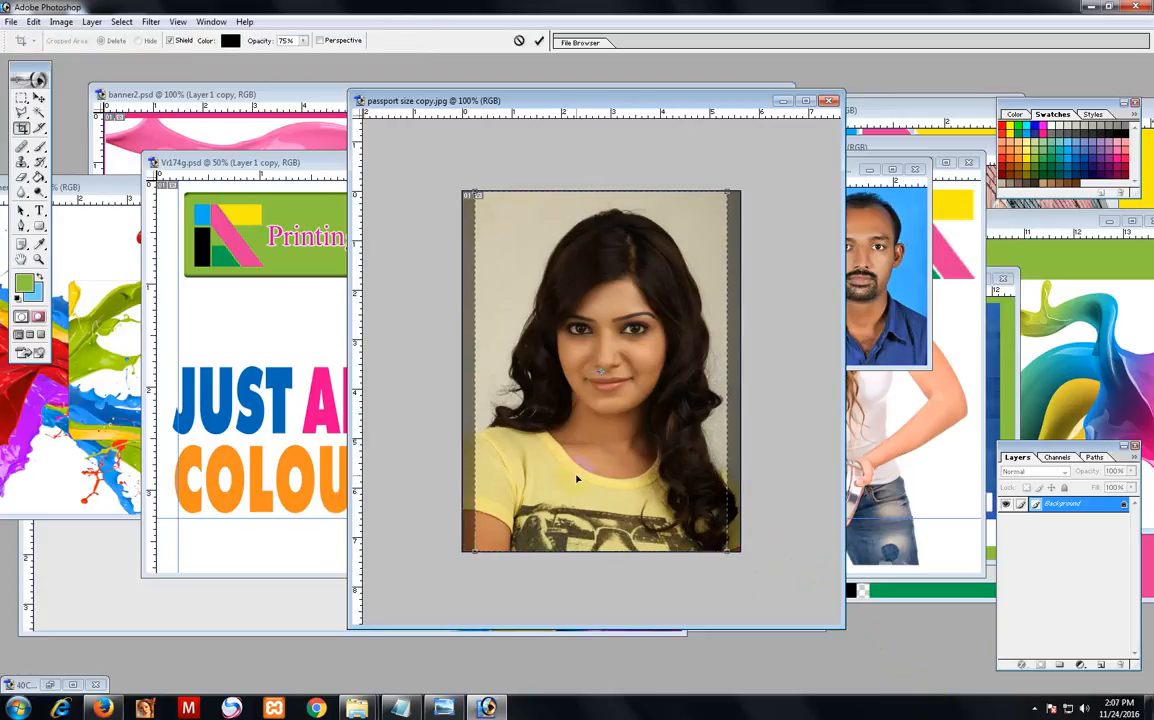
double_click(576, 477)
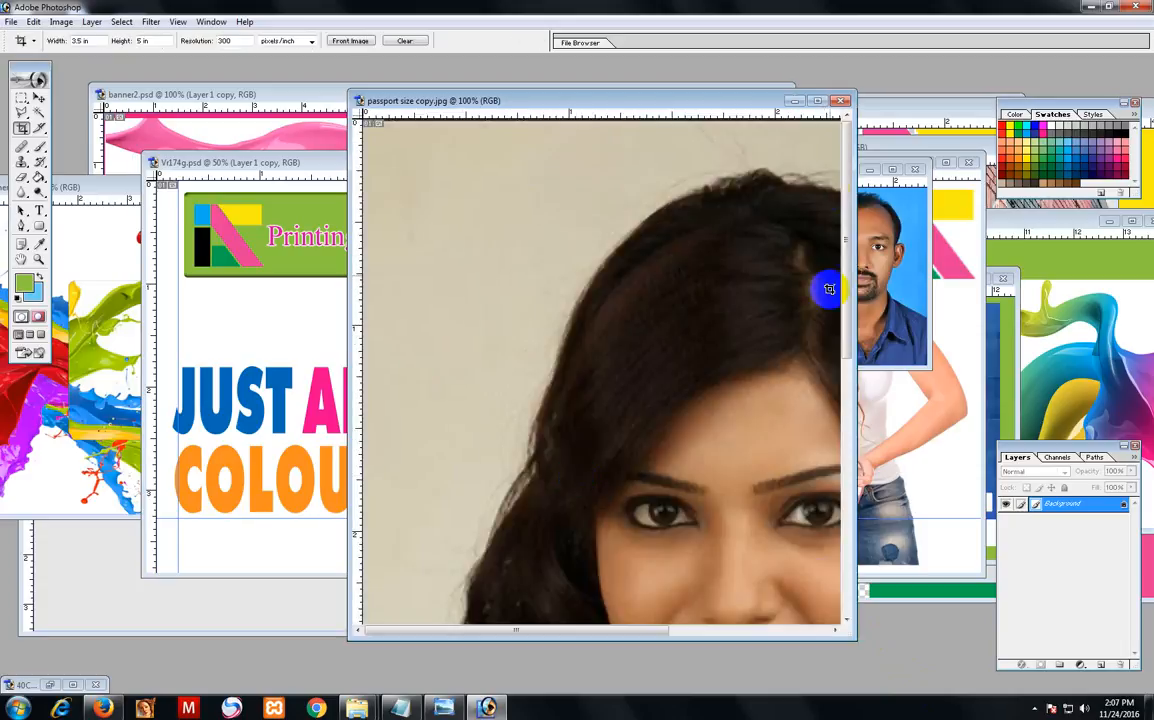
Examine the whole cropped portrait in a maximized document window at 33.3% zoom.
left_click(818, 102)
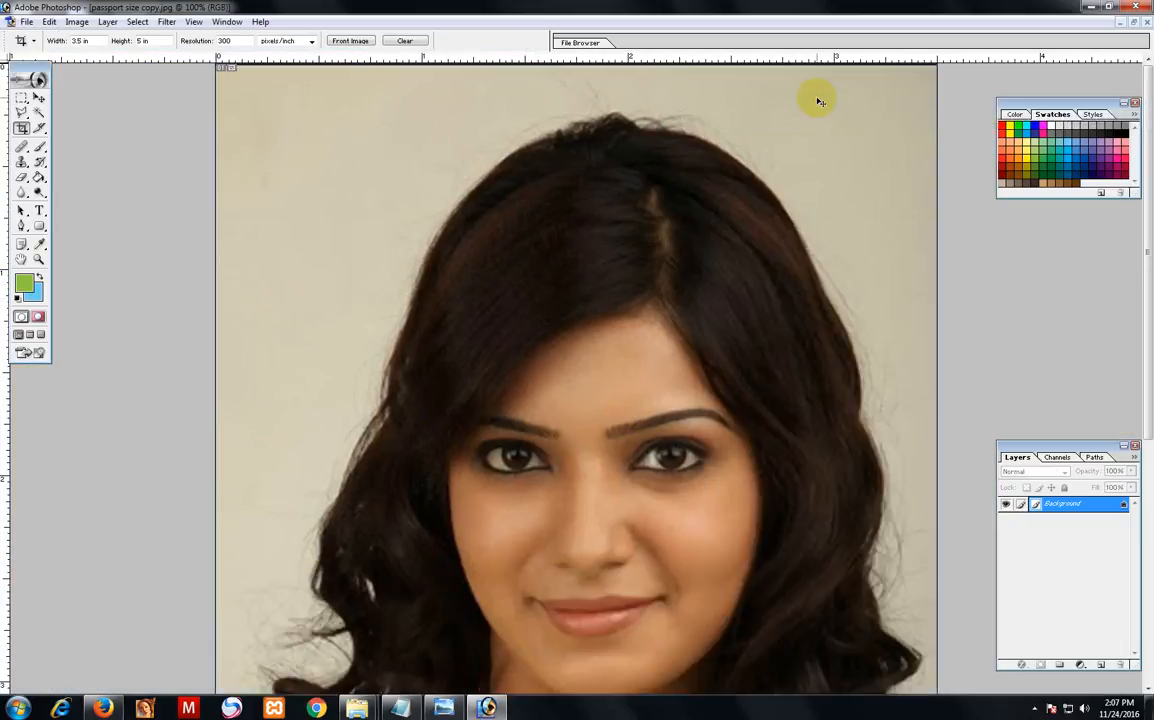
key("ctrl+minus")
key("ctrl+minus")
key("ctrl+minus")
key("ctrl+minus")
key("ctrl+plus")
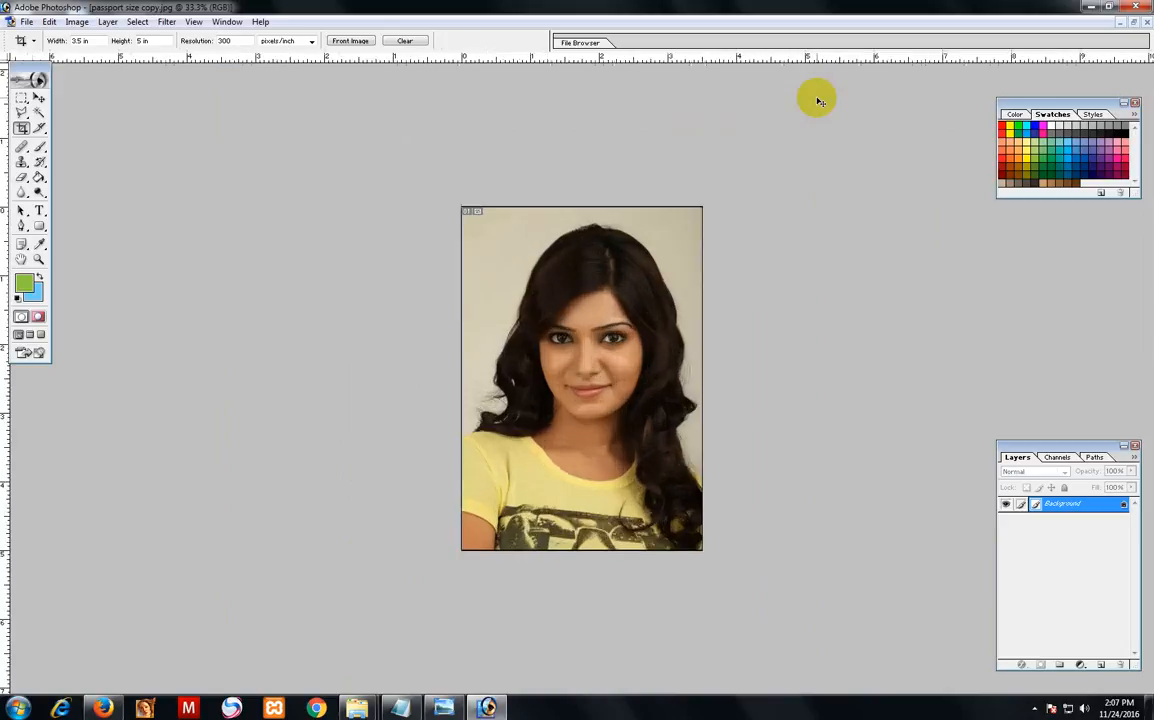
key("ctrl+minus")
key("ctrl+plus")
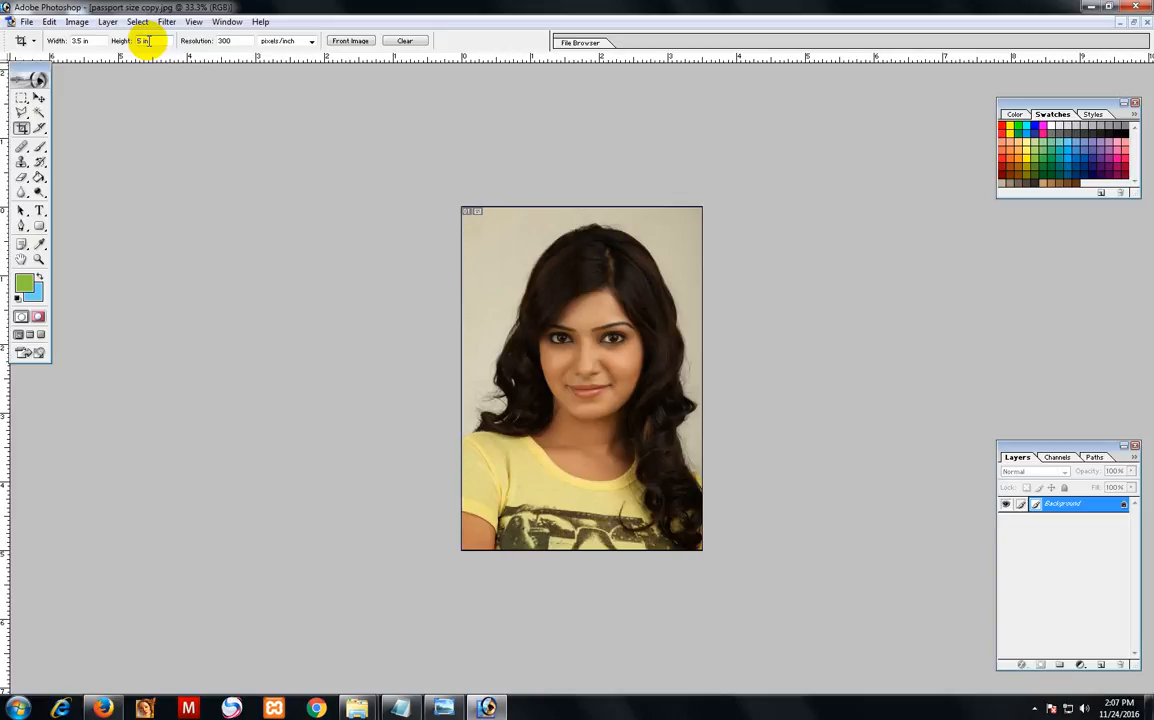
Start a new document with both its width and height measured in inches.
left_click(27, 22)
left_click(50, 37)
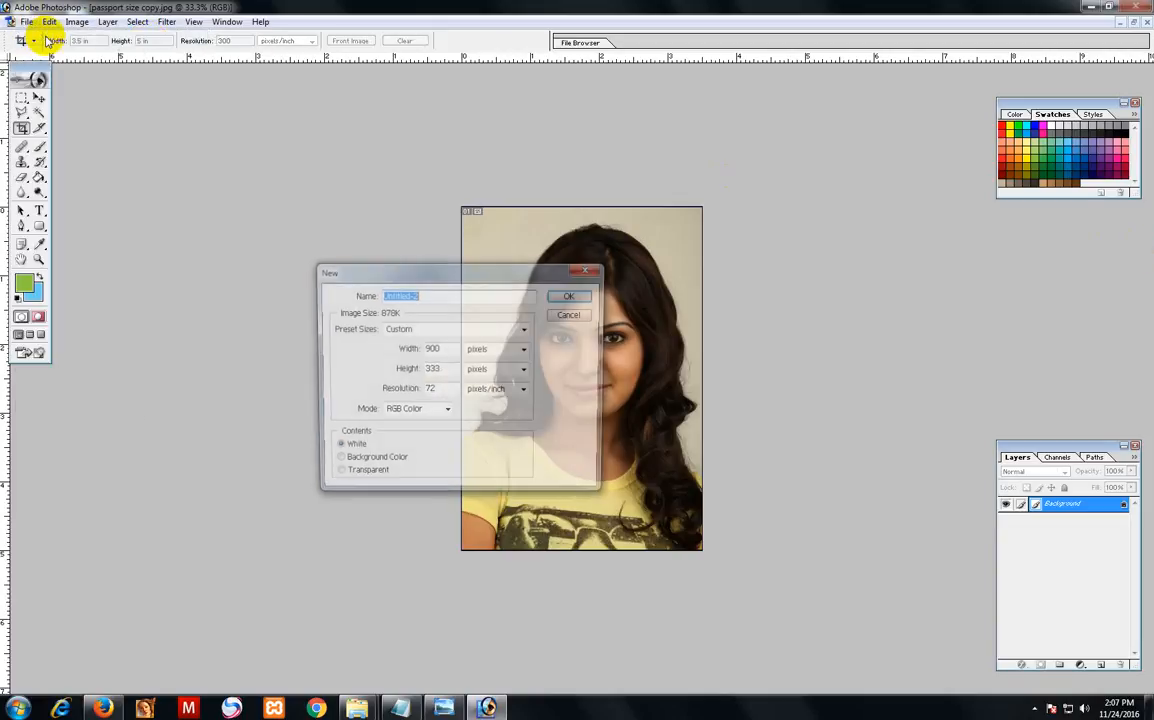
left_click(484, 355)
left_click(480, 373)
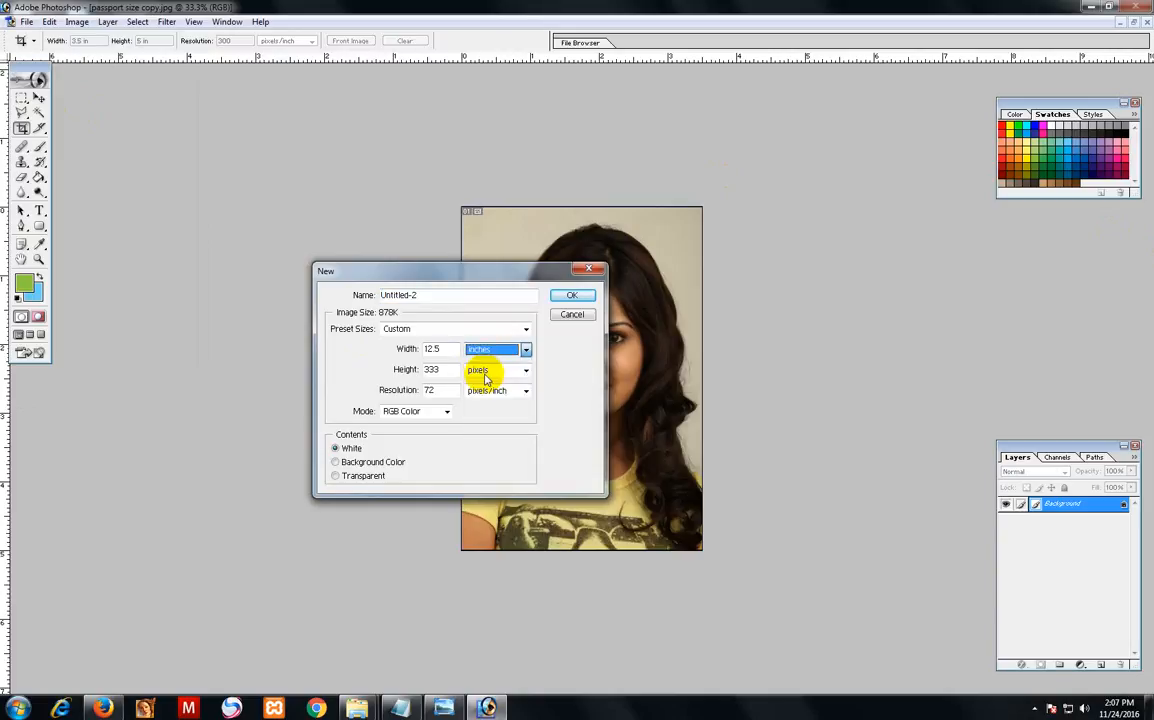
left_click(487, 371)
left_click(484, 395)
Create the new blank document at 3.5 in wide and 5 in high with a resolution of 300 pixels/inch.
double_click(437, 349)
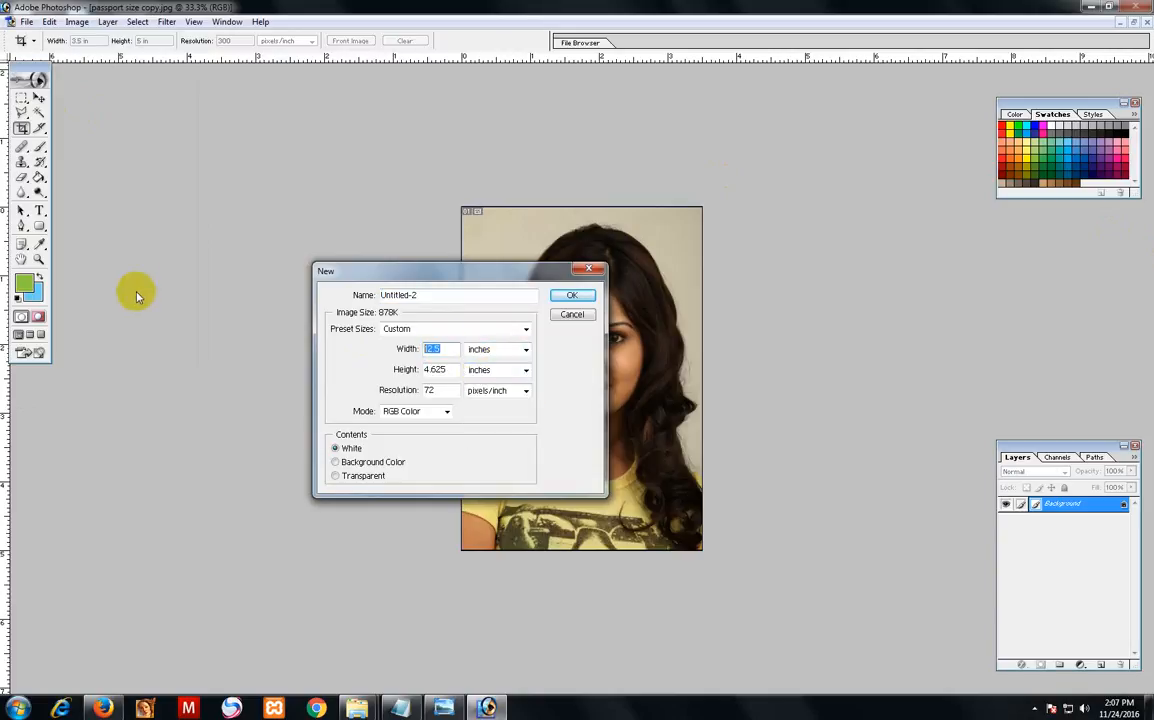
type("3")
key("BackSpace")
key("BackSpace")
type("3.5")
key("Tab")
type("5")
key("Tab")
type("300")
left_click(568, 296)
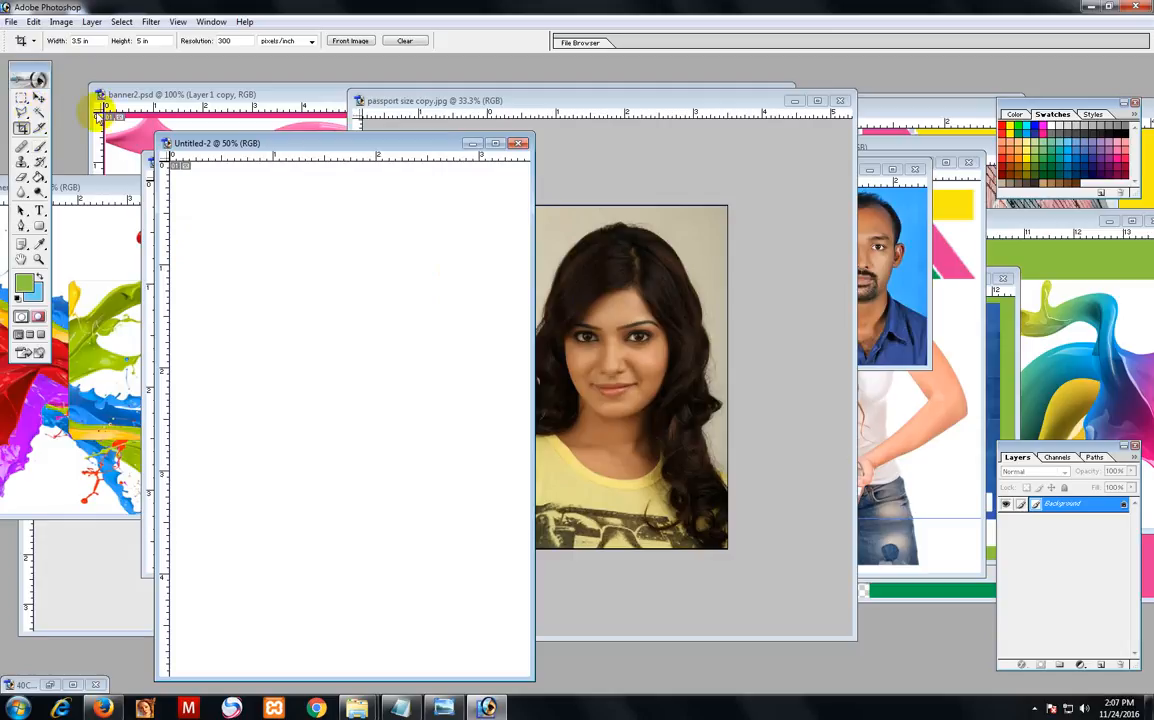
Arrange the blank document and the portrait side by side so that both are fully visible.
left_click_drag(333, 143, 270, 129)
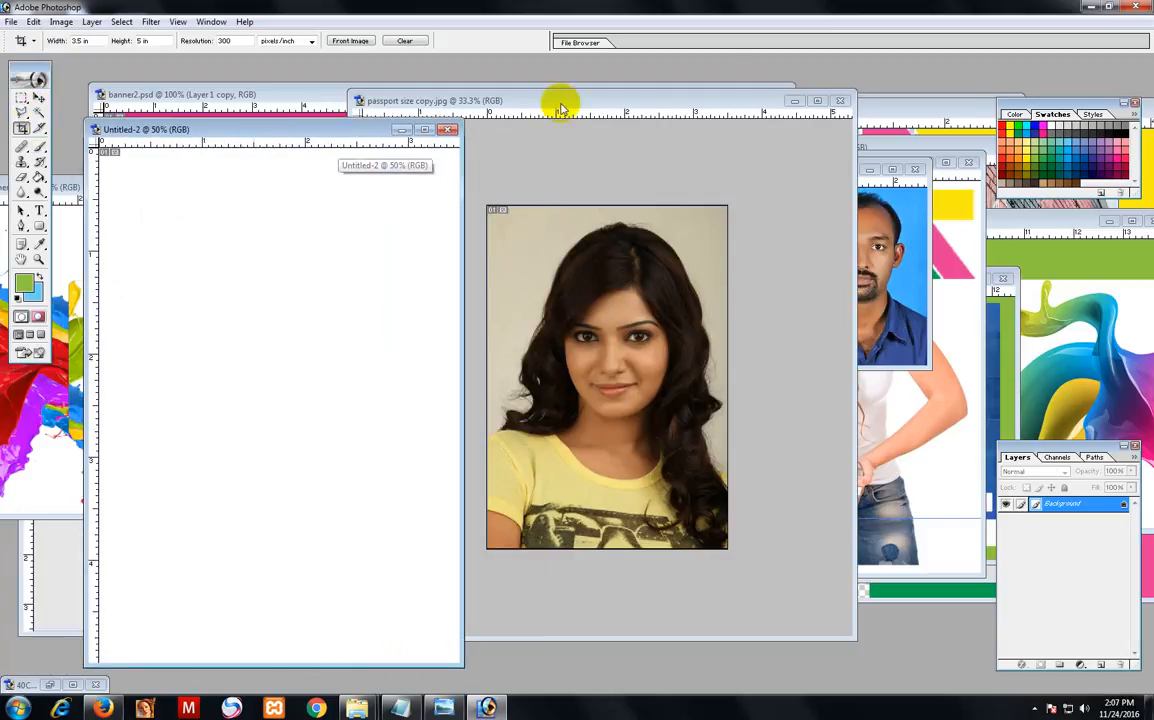
left_click(575, 101)
left_click_drag(584, 102, 757, 99)
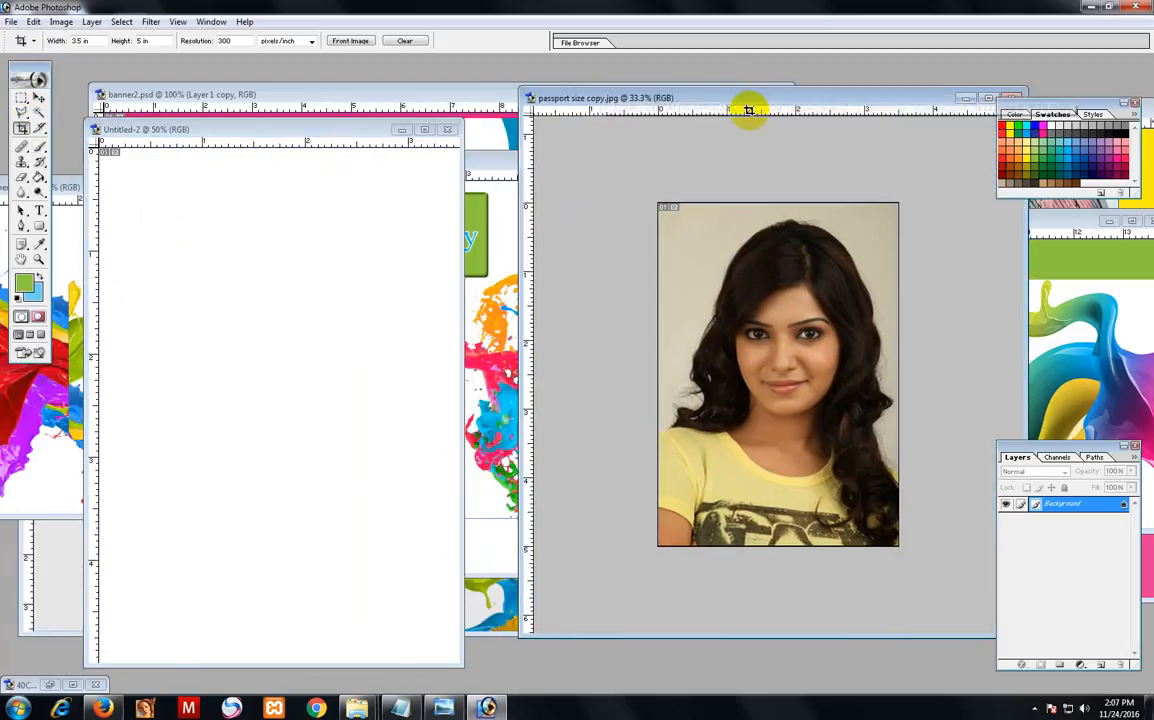
Convert the portrait's locked background into a regular layer with the default settings.
left_click(39, 97)
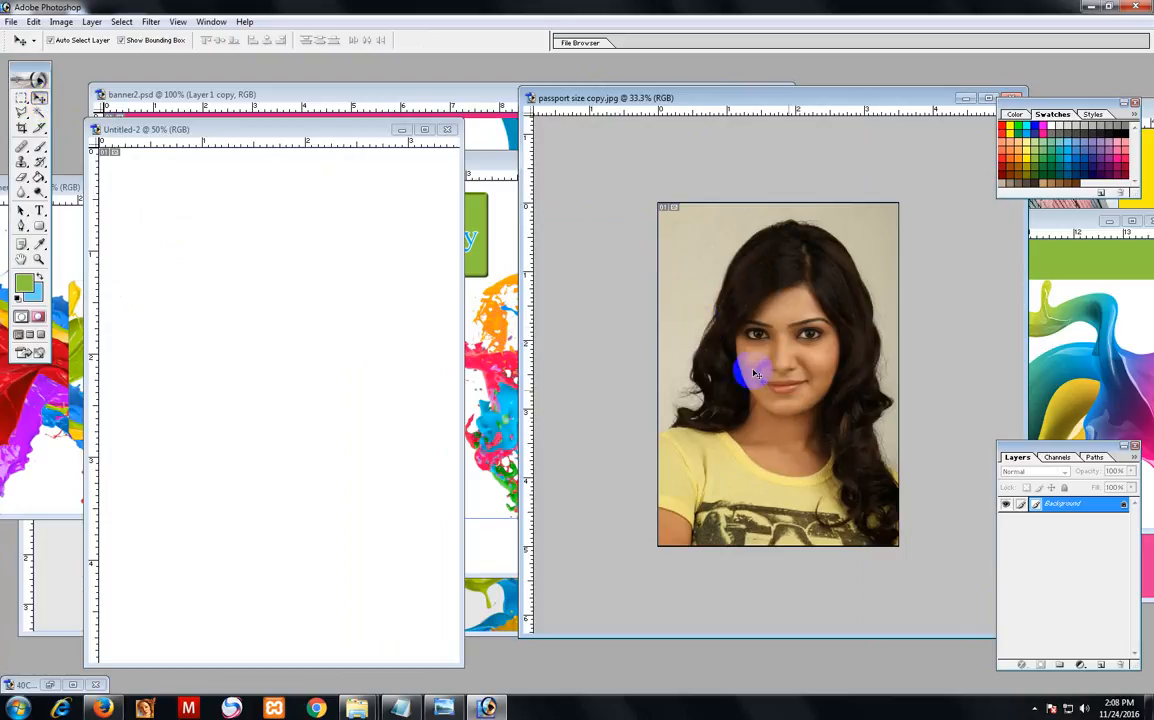
double_click(1100, 510)
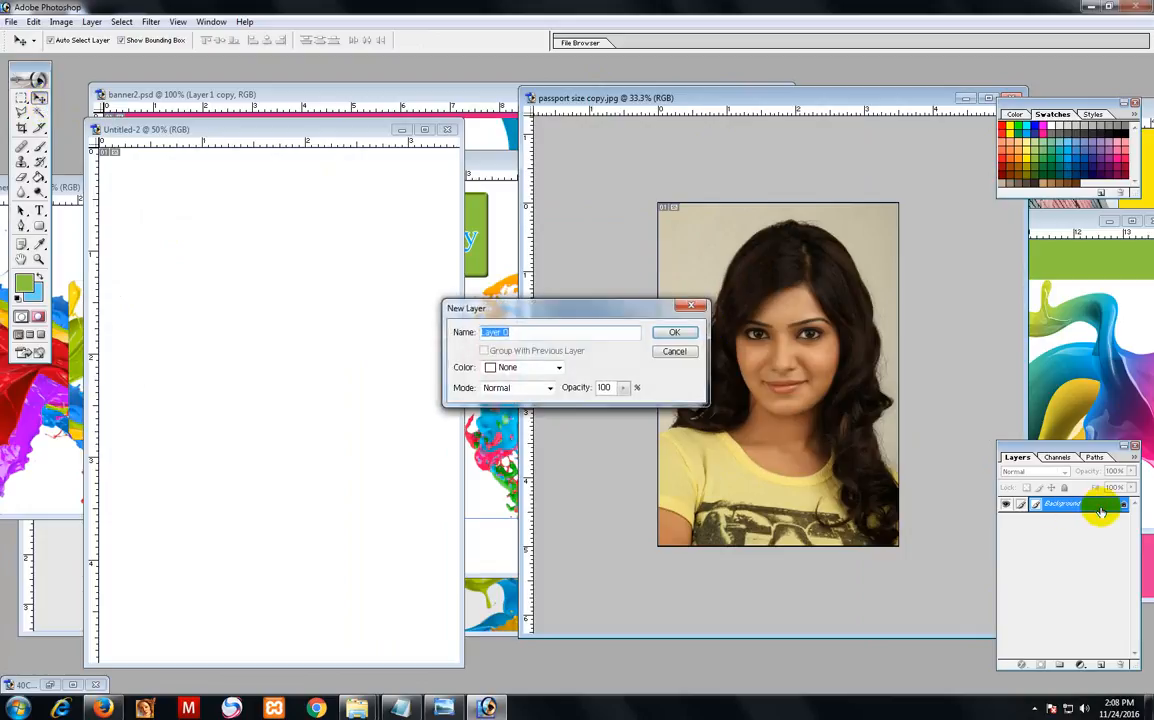
key("Return")
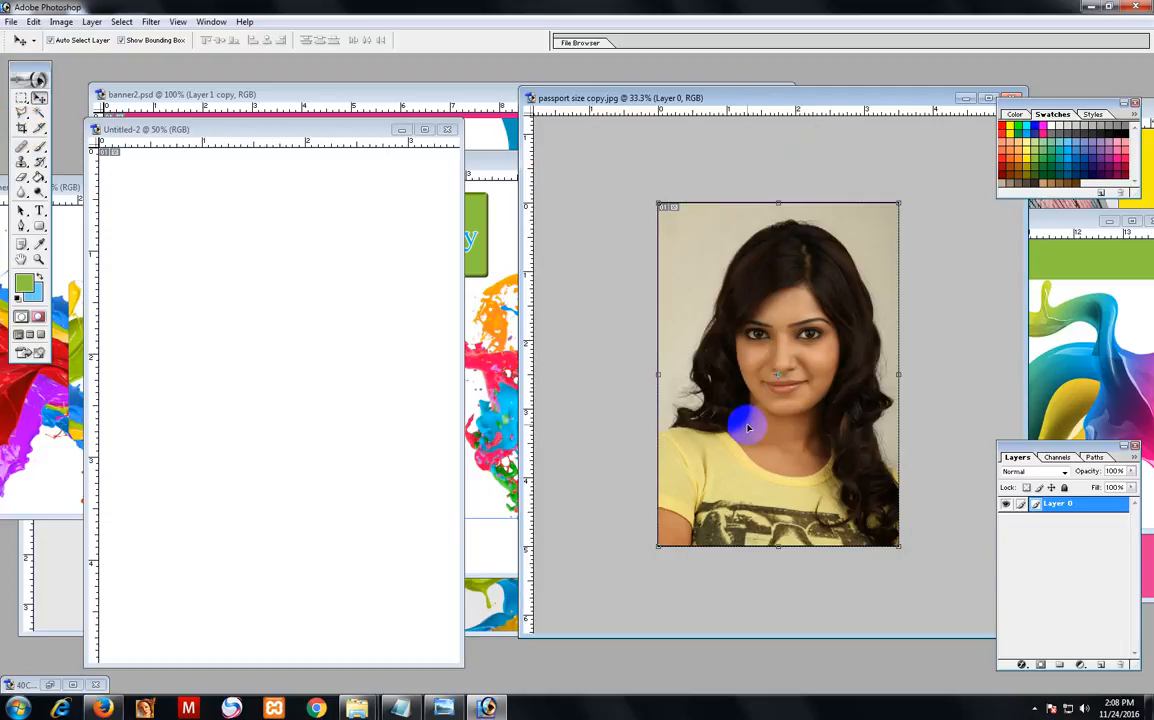
Duplicate the portrait image under the default name, move the duplicate's window aside, and return to the original portrait.
right_click(791, 96)
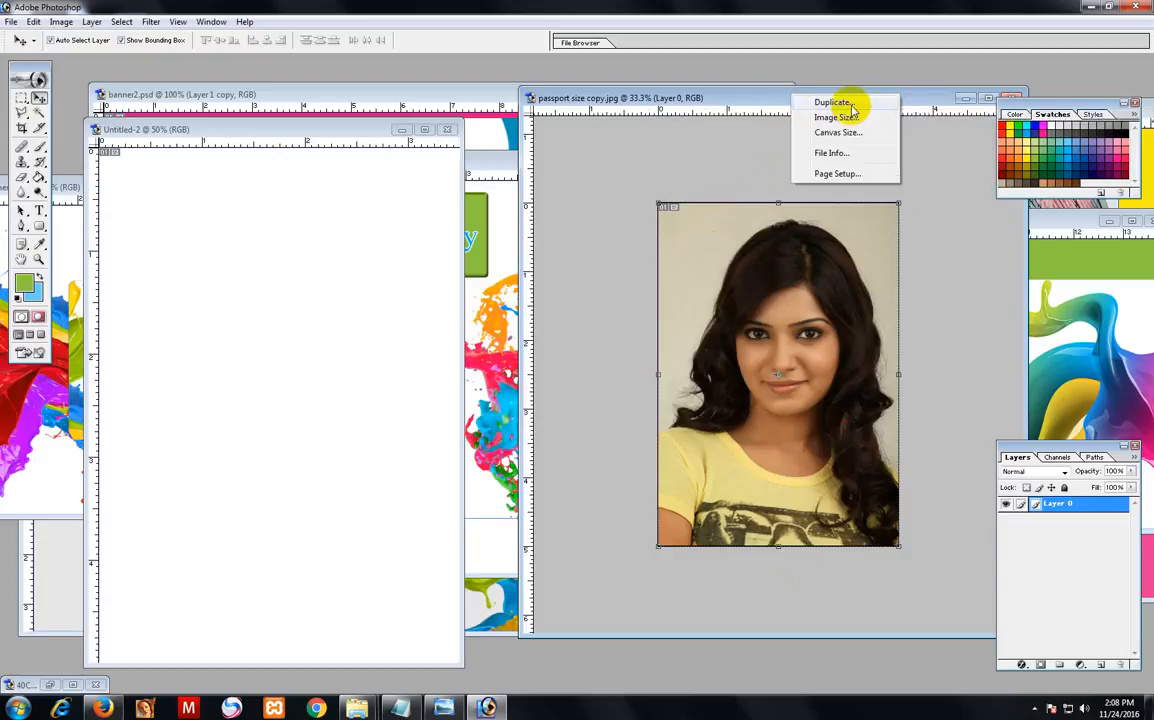
right_click(736, 100)
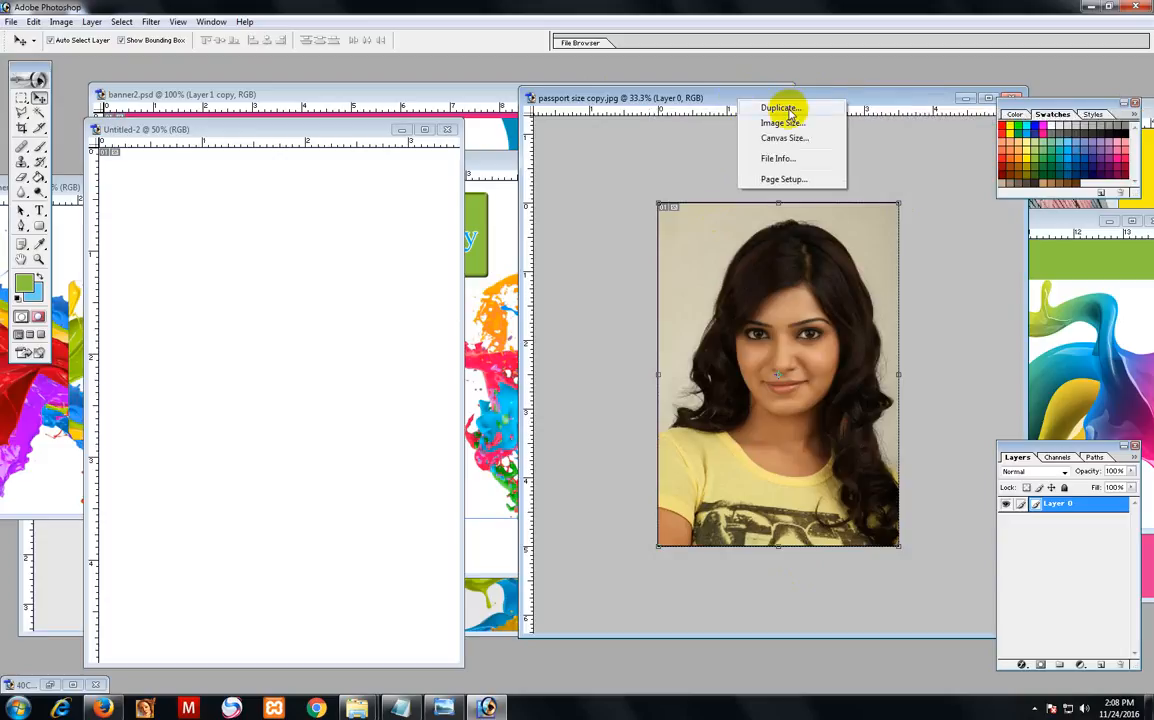
left_click(786, 108)
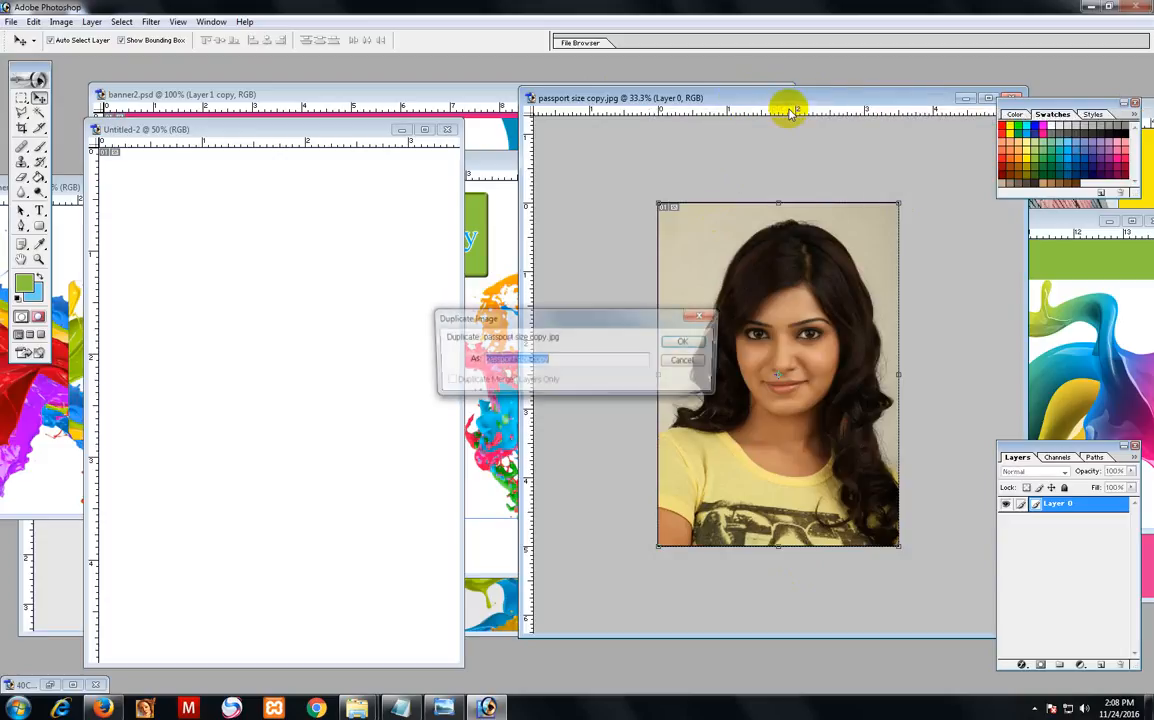
left_click(689, 339)
left_click_drag(412, 142, 840, 85)
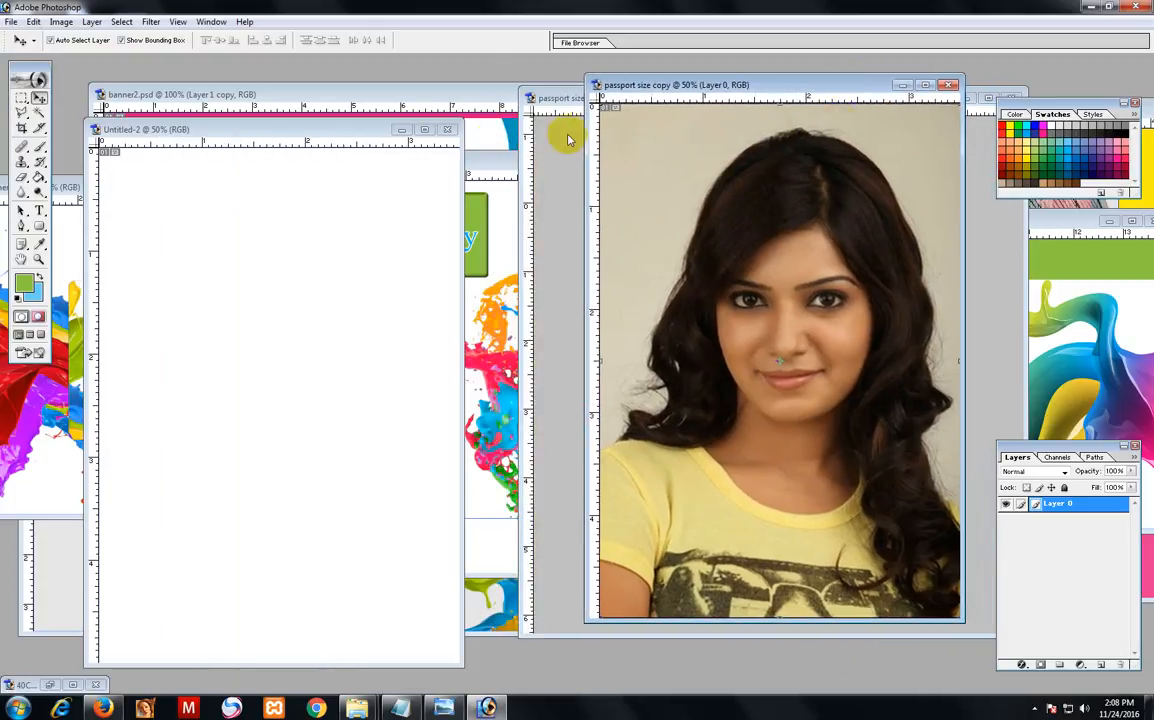
left_click_drag(717, 86, 977, 86)
left_click(626, 141)
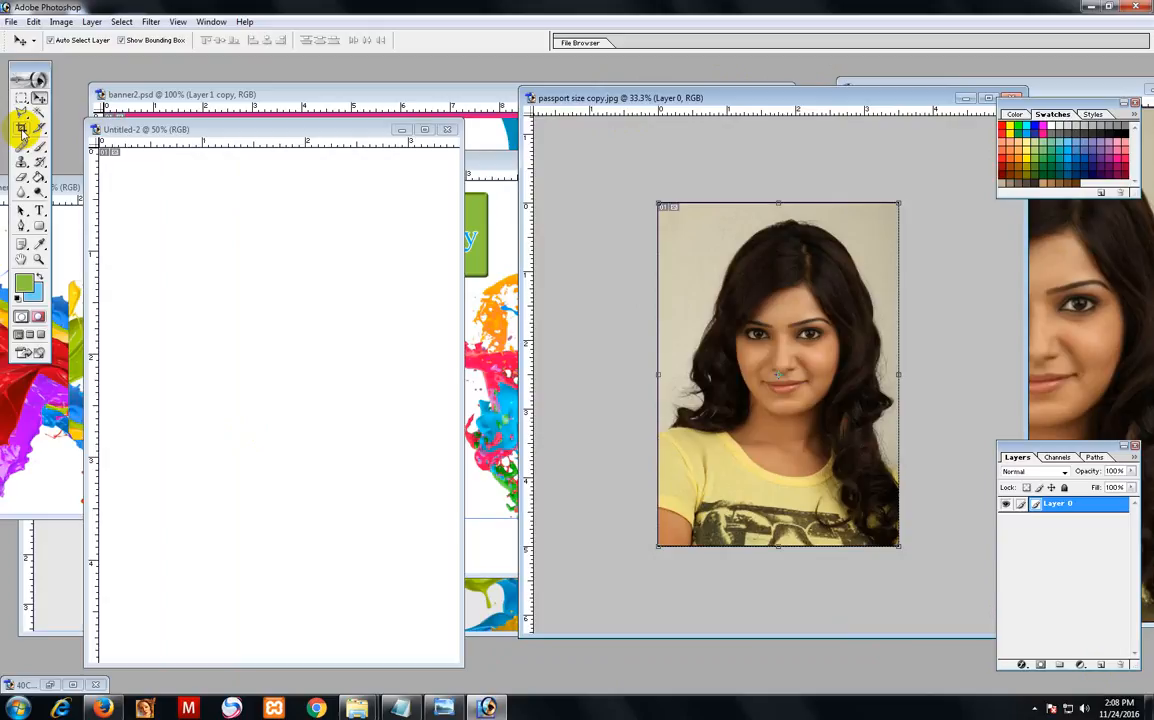
Crop the original portrait to 1.5 × 1.9 in at 300 pixels/inch, keeping its full width and the whole head.
left_click(21, 127)
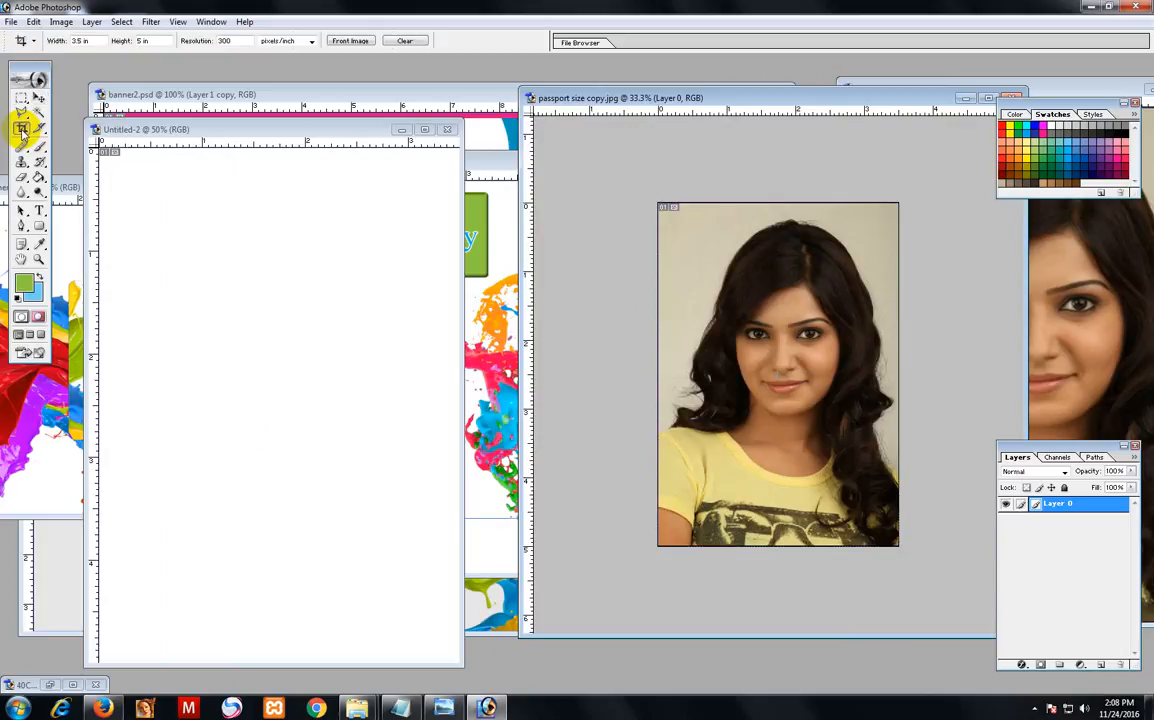
left_click(103, 41)
type("1.5")
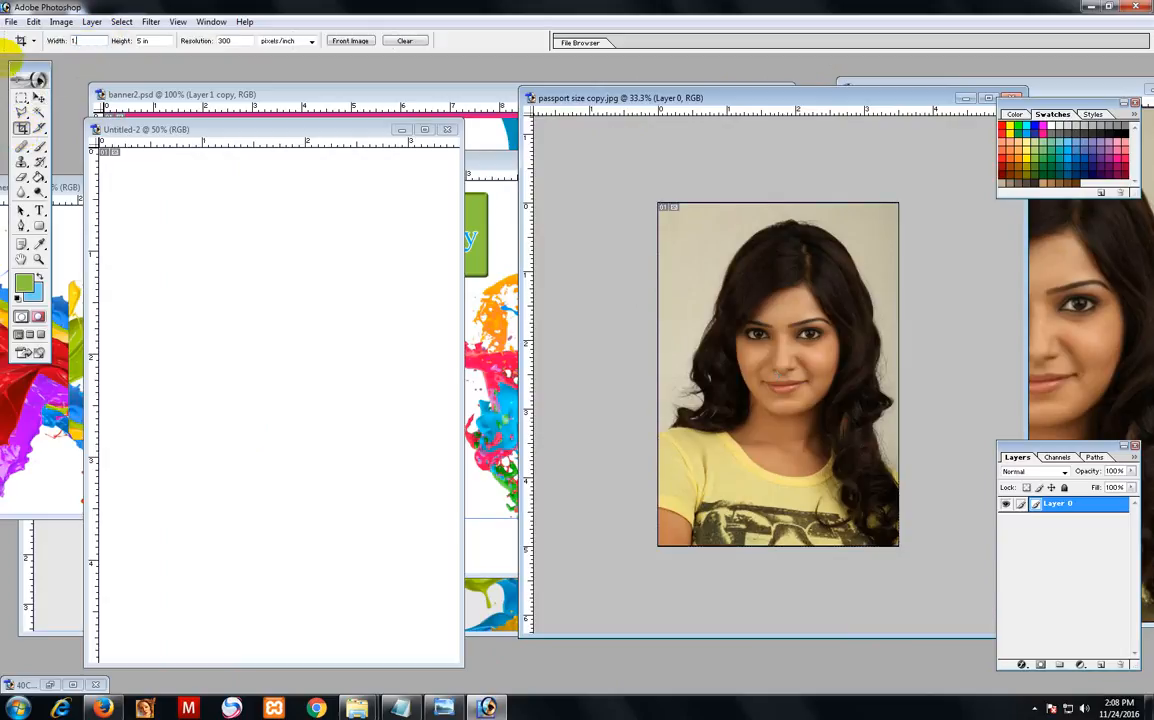
key("Tab")
type("1.9")
key("Tab")
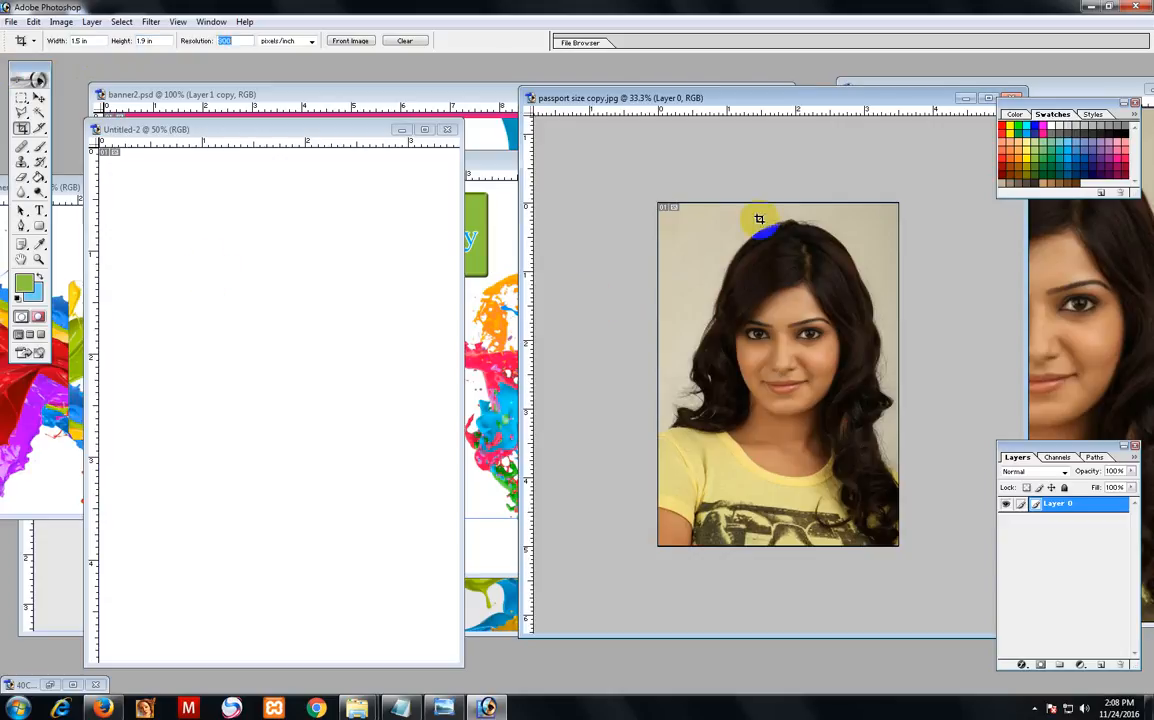
left_click_drag(657, 200, 920, 538)
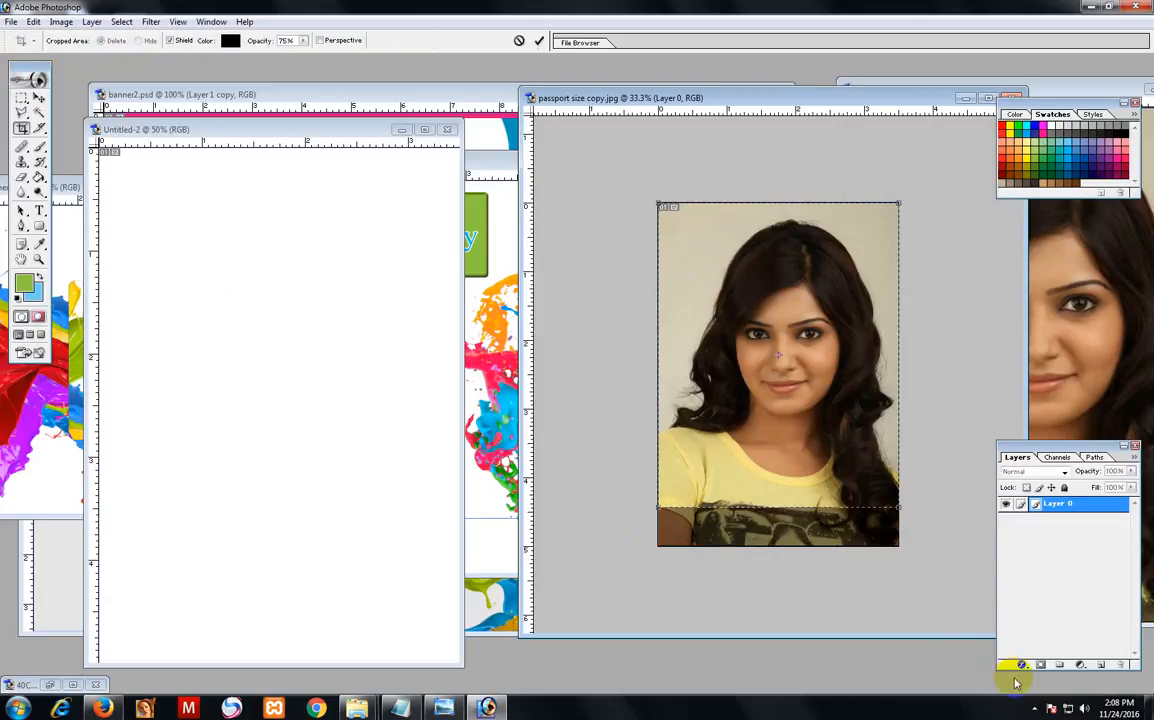
left_click_drag(834, 391, 833, 396)
double_click(833, 396)
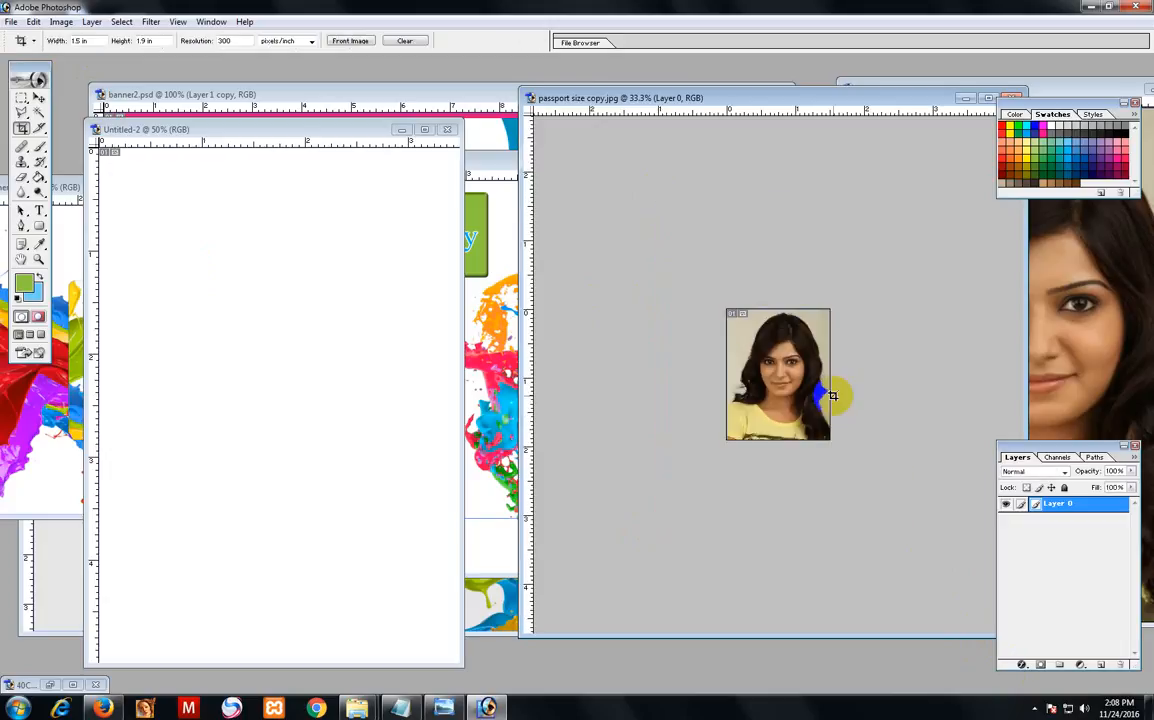
Copy the cropped portrait into the blank document and place it in the page's upper-left corner, about 0.1 in from the edges.
left_click(39, 98)
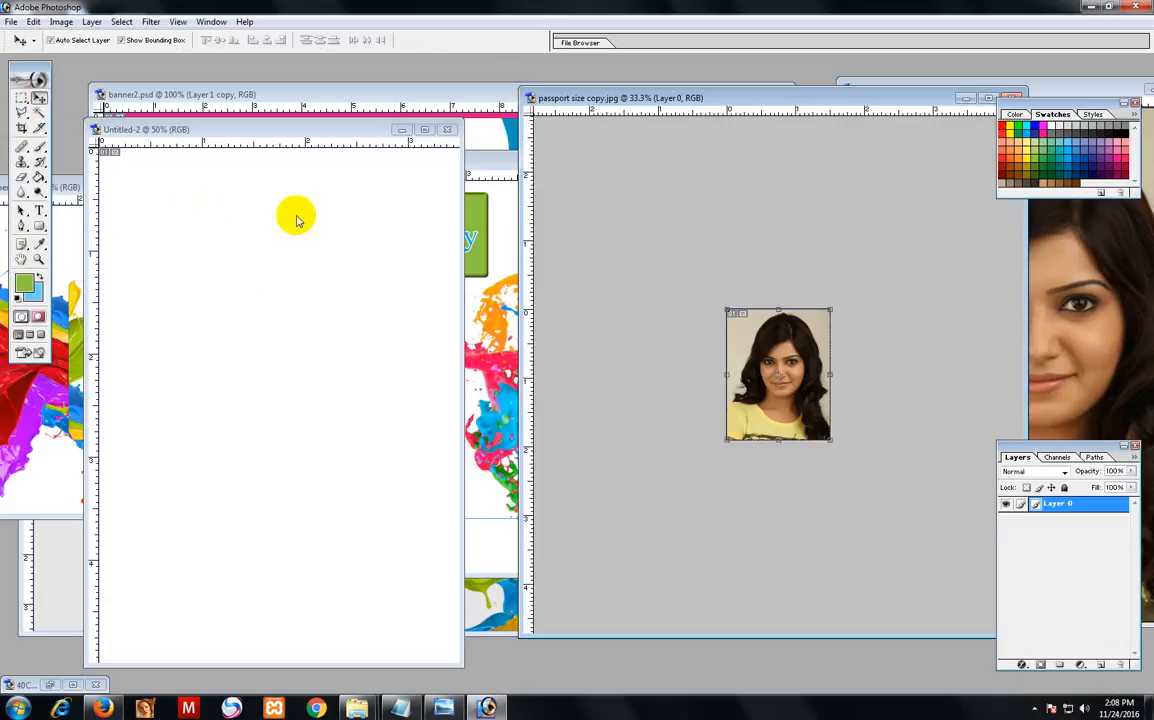
left_click_drag(772, 329, 230, 305)
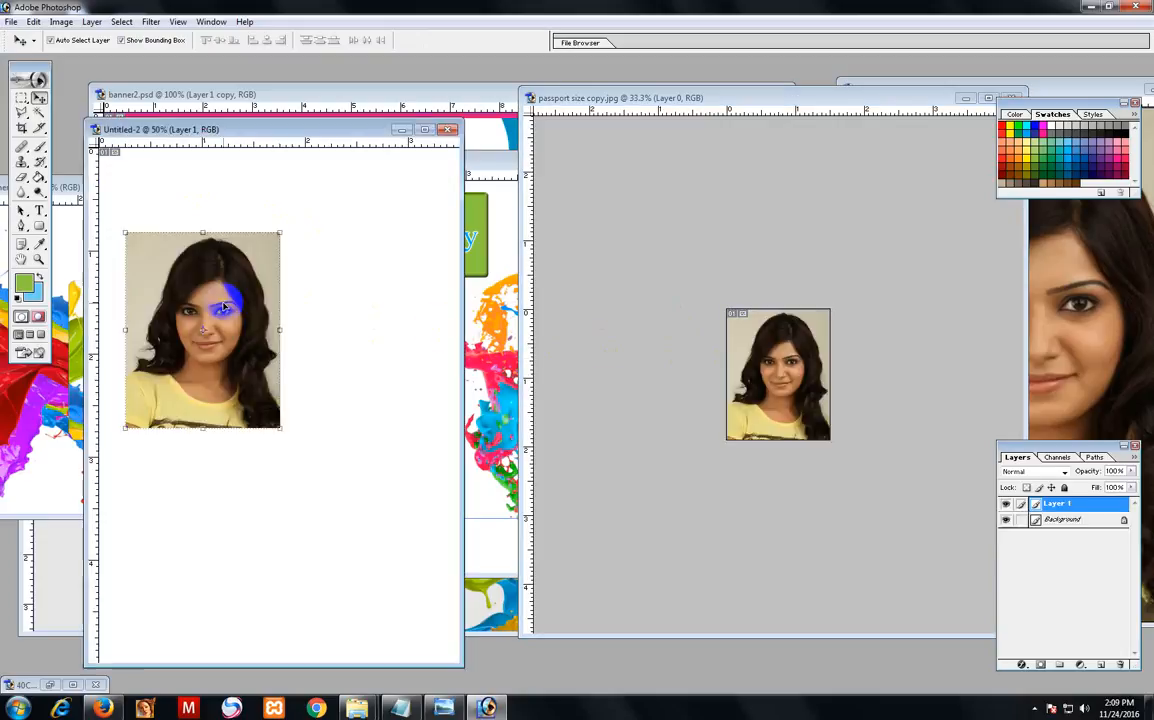
left_click(424, 129)
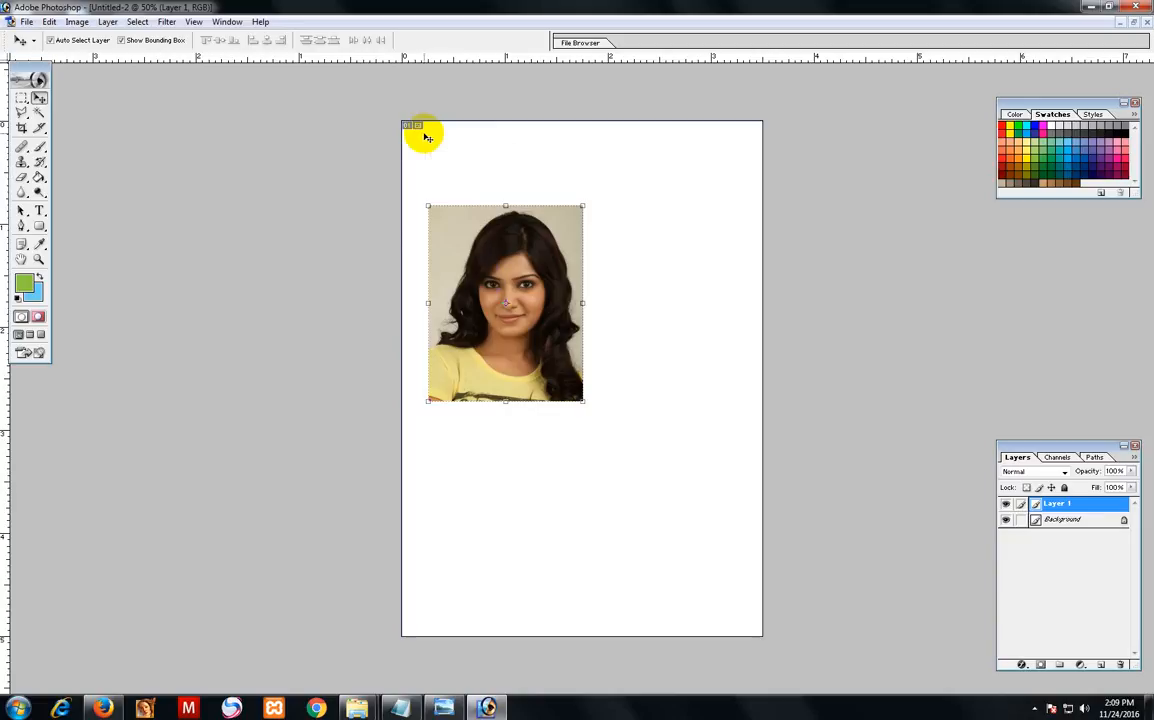
left_click(501, 337)
left_click_drag(501, 337, 490, 274)
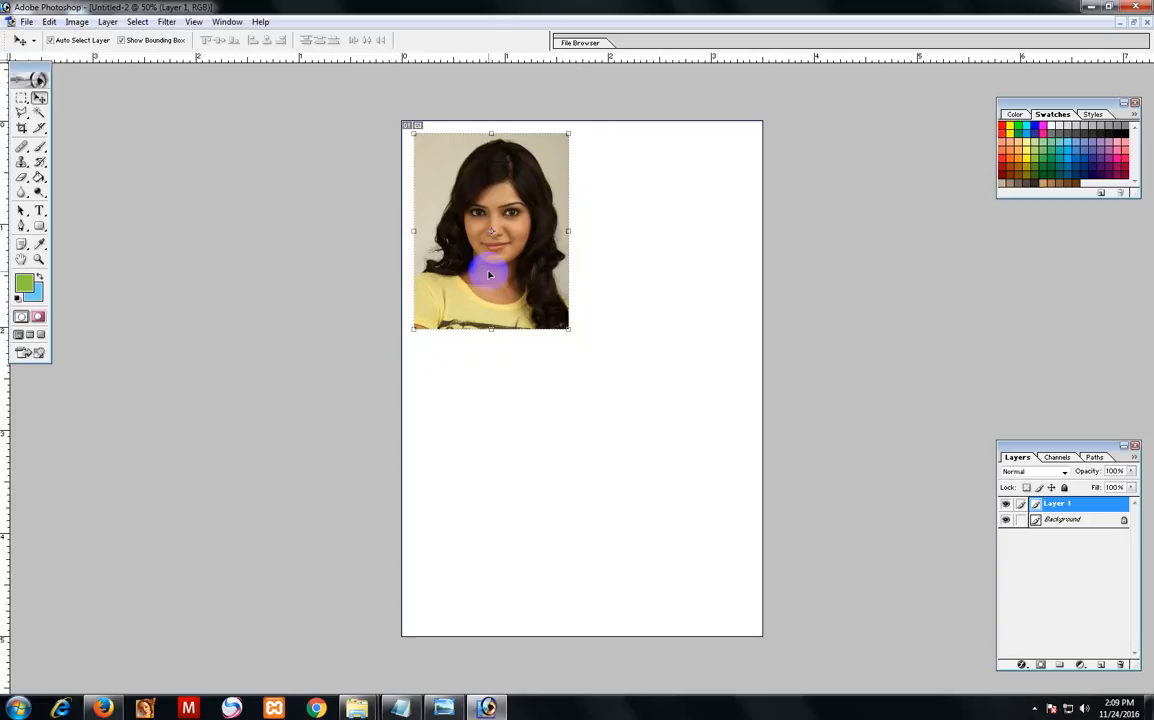
Duplicate the portrait beside the original with a gap of about 0.1 in, nudging the copy to line up the top row.
left_click_drag(489, 274, 655, 274)
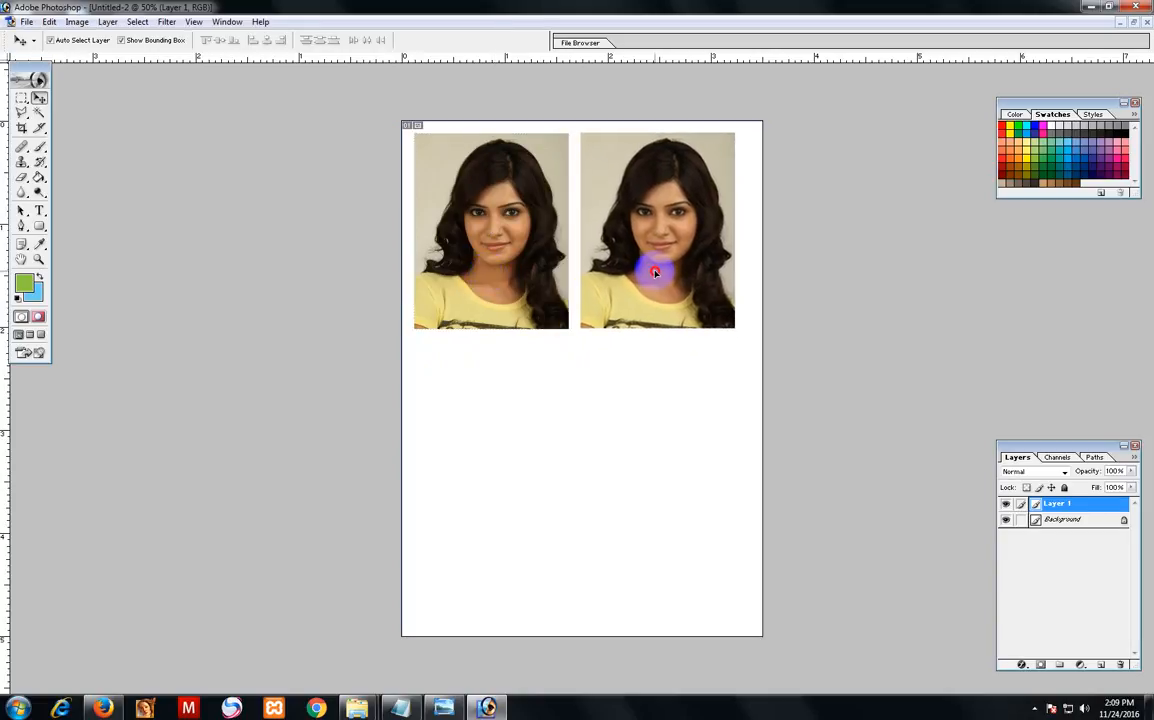
key("Down")
key("Down")
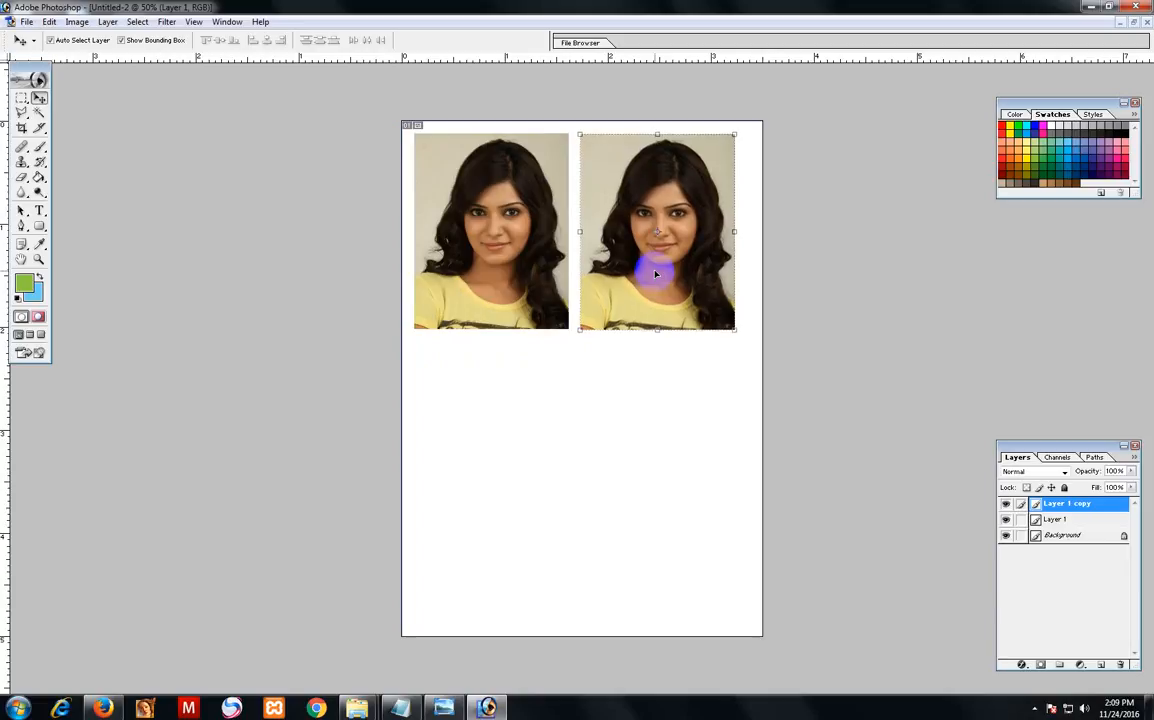
key("Left")
key("ctrl+plus")
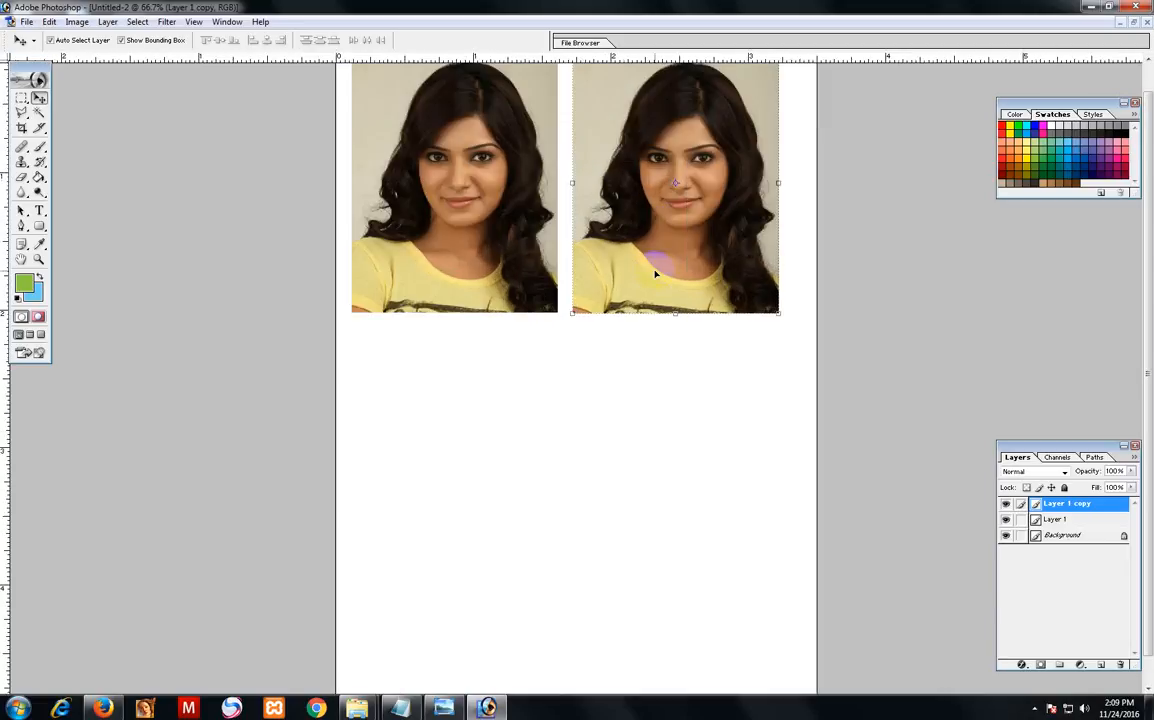
key("ctrl+plus")
key("ctrl+minus")
key("ctrl+minus")
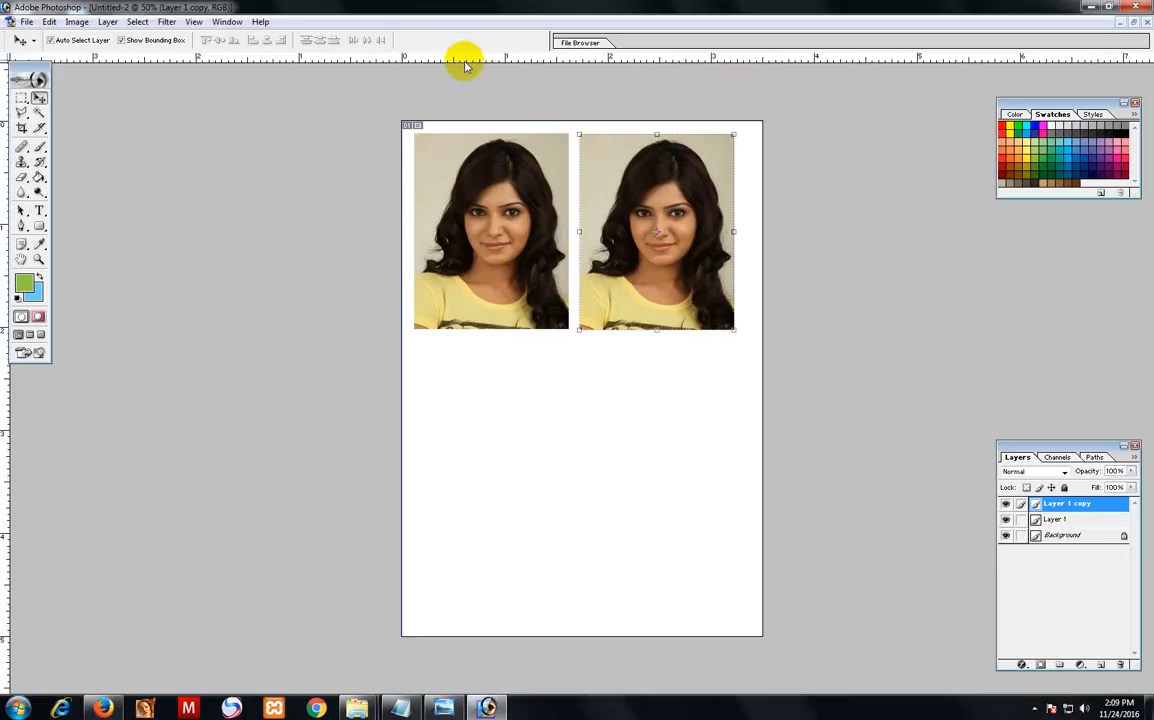
Add a horizontal guide along the top edges of the two portraits.
key("ctrl+r")
key("ctrl+r")
left_click_drag(497, 57, 513, 134)
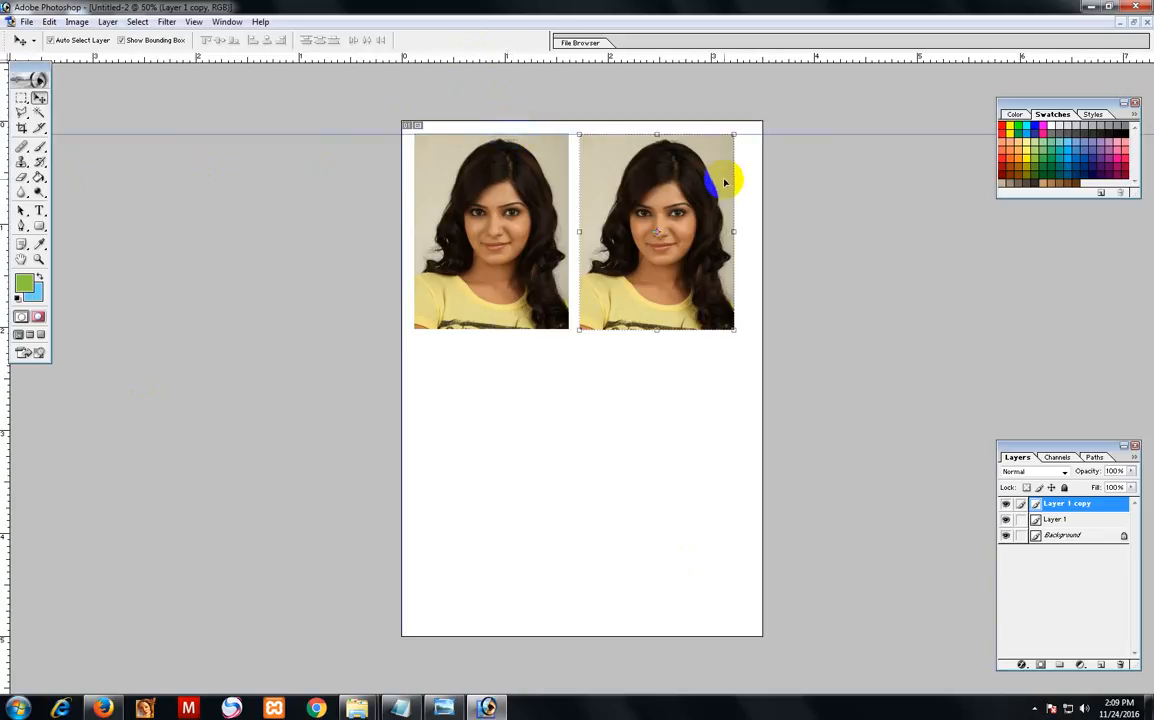
key("ctrl+plus")
key("ctrl+plus")
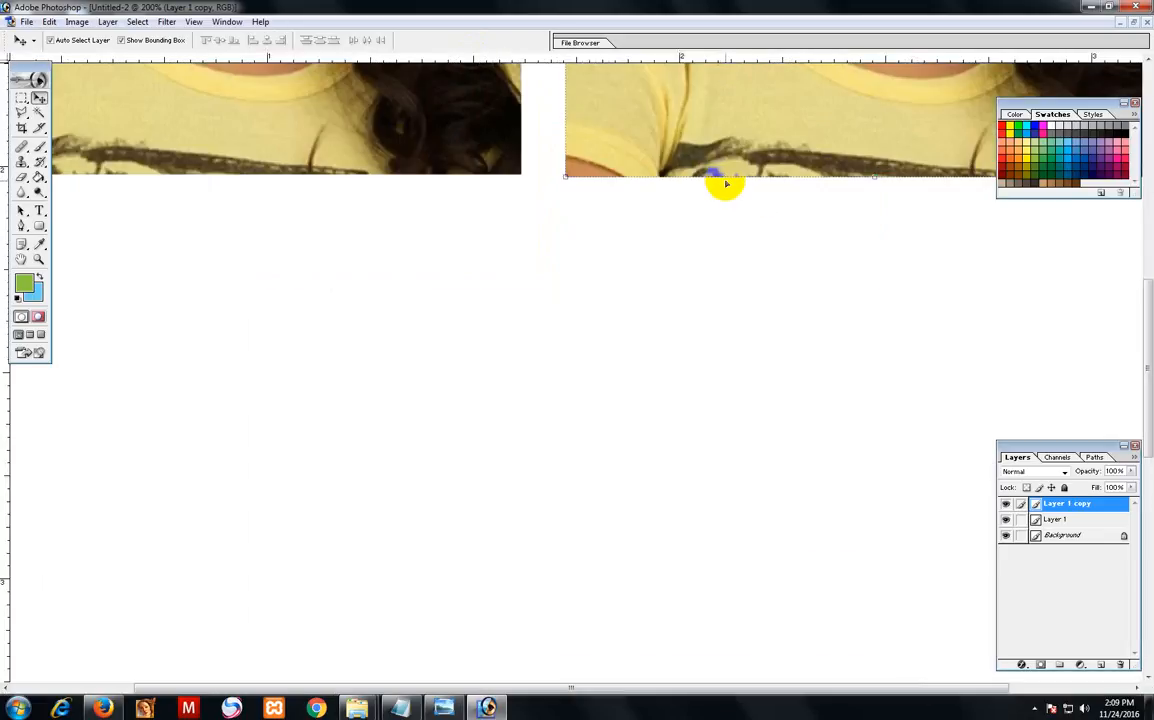
key("ctrl+minus")
key("ctrl+minus")
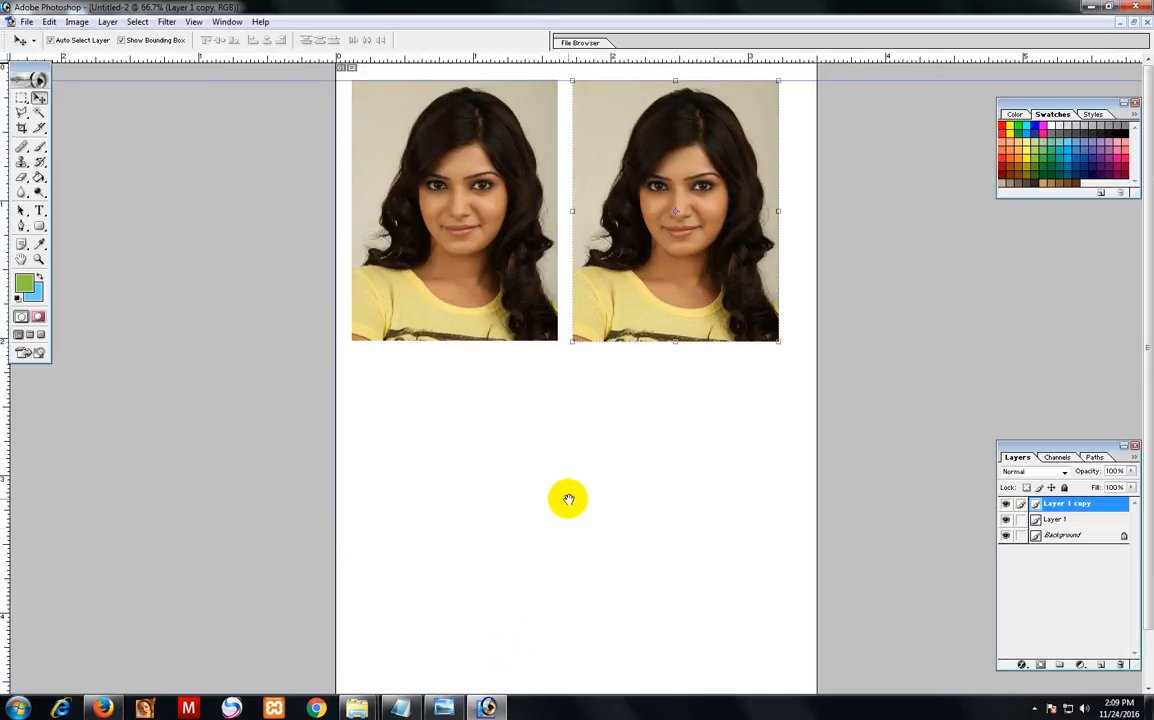
key("ctrl+plus")
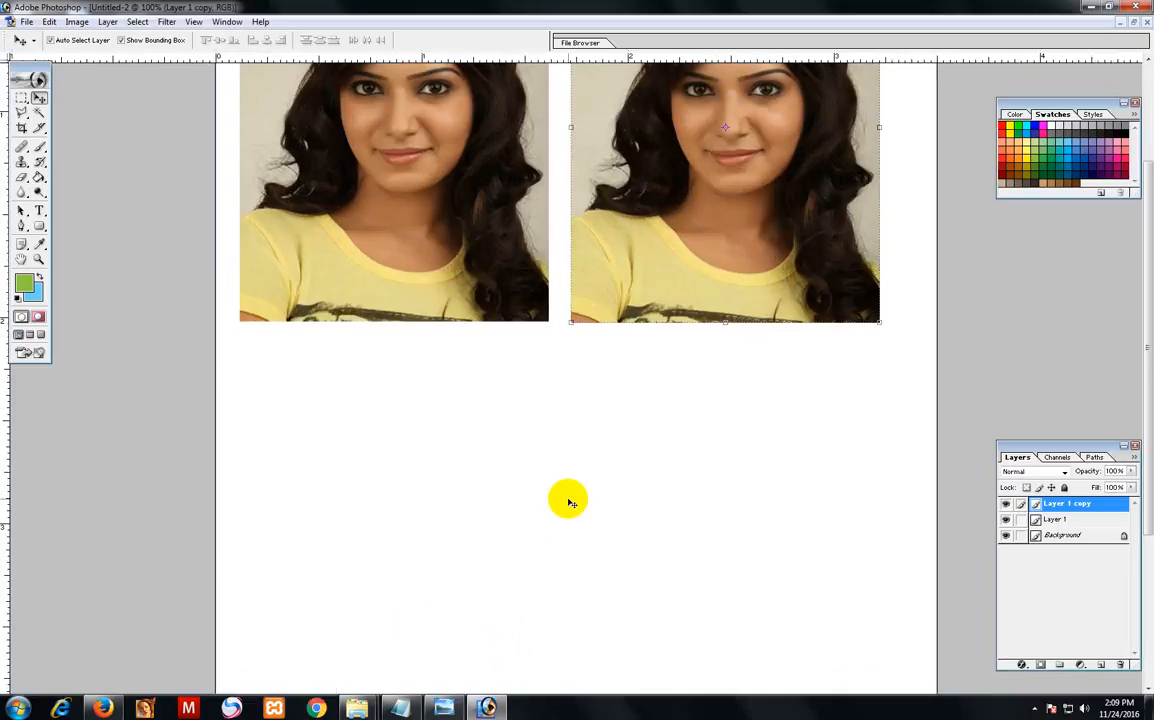
key("ctrl+minus")
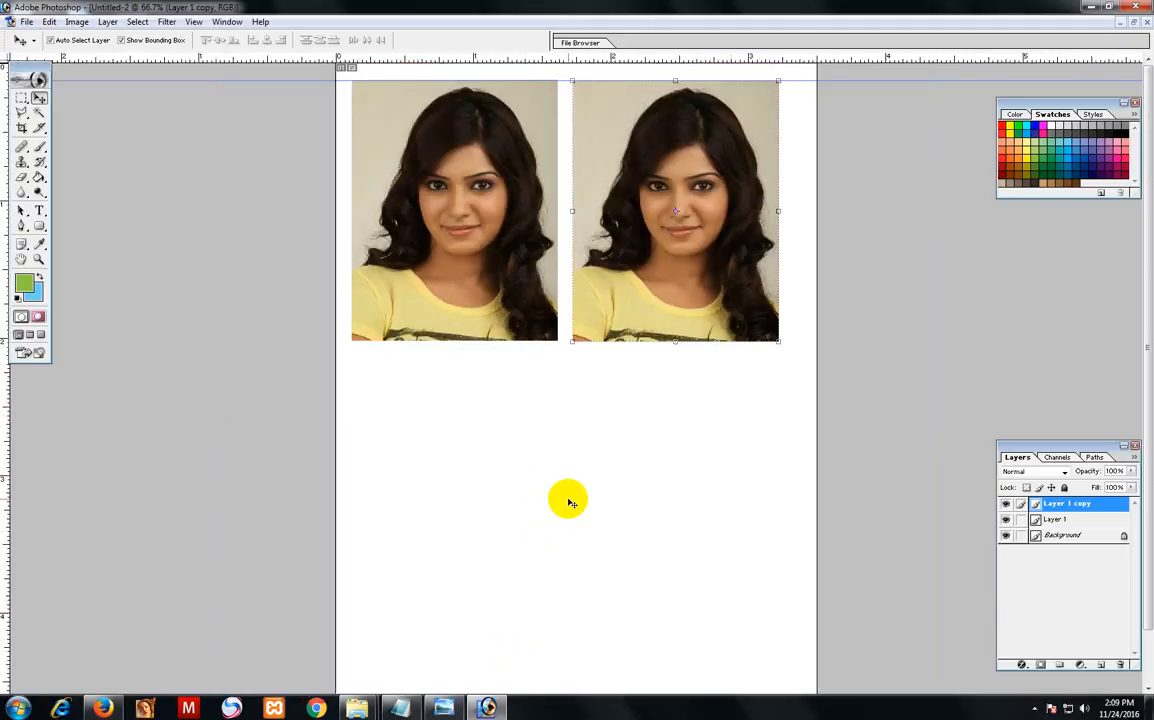
Add a second horizontal guide along the bottom edge of the duplicated portrait.
left_click(644, 141)
left_click_drag(565, 59, 675, 346)
key("ctrl+plus")
key("ctrl+plus")
key("ctrl+plus")
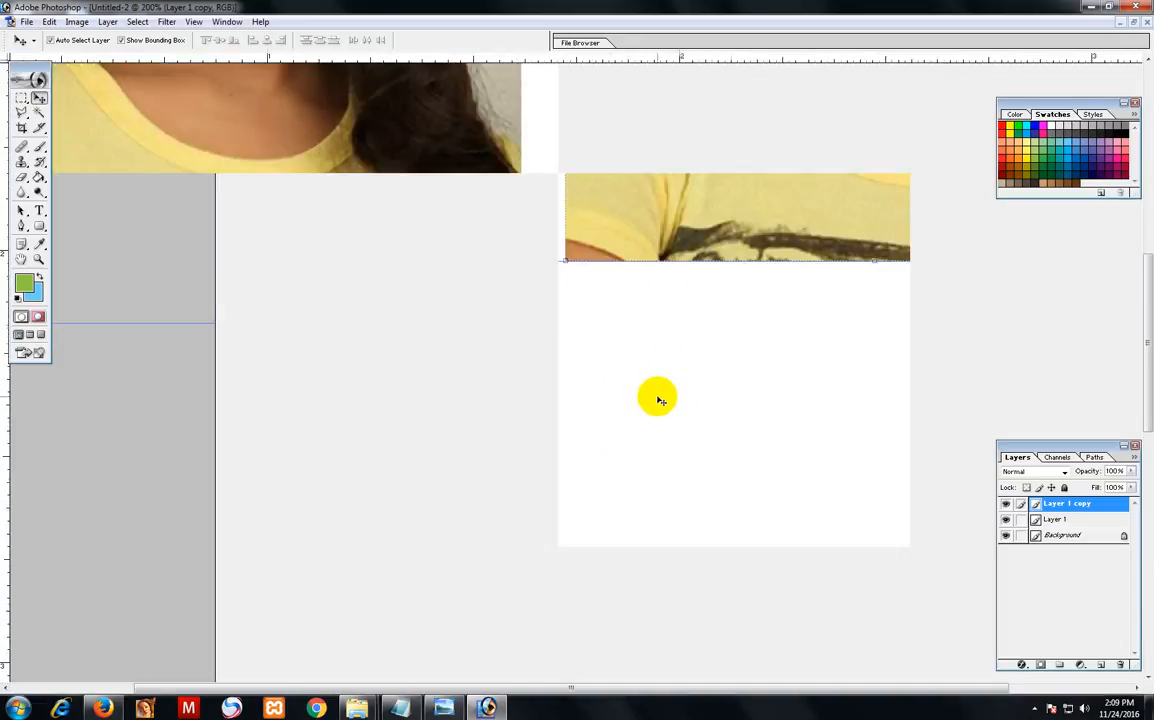
left_click_drag(577, 203, 783, 536)
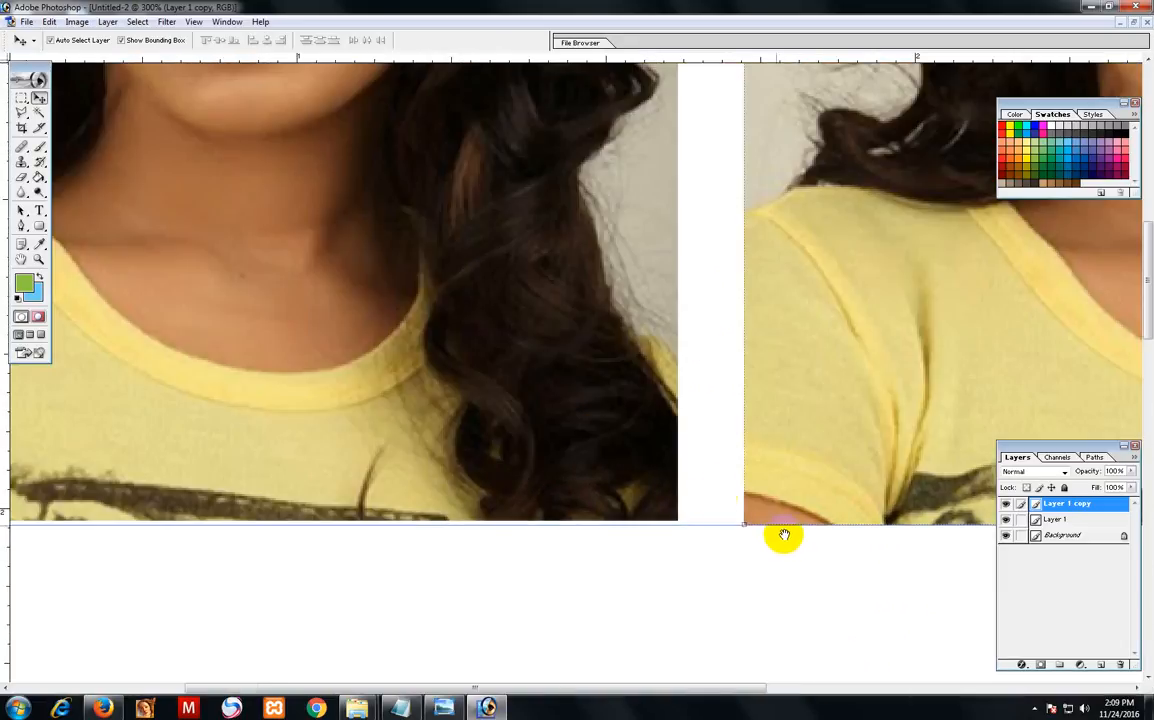
left_click_drag(577, 464, 621, 339)
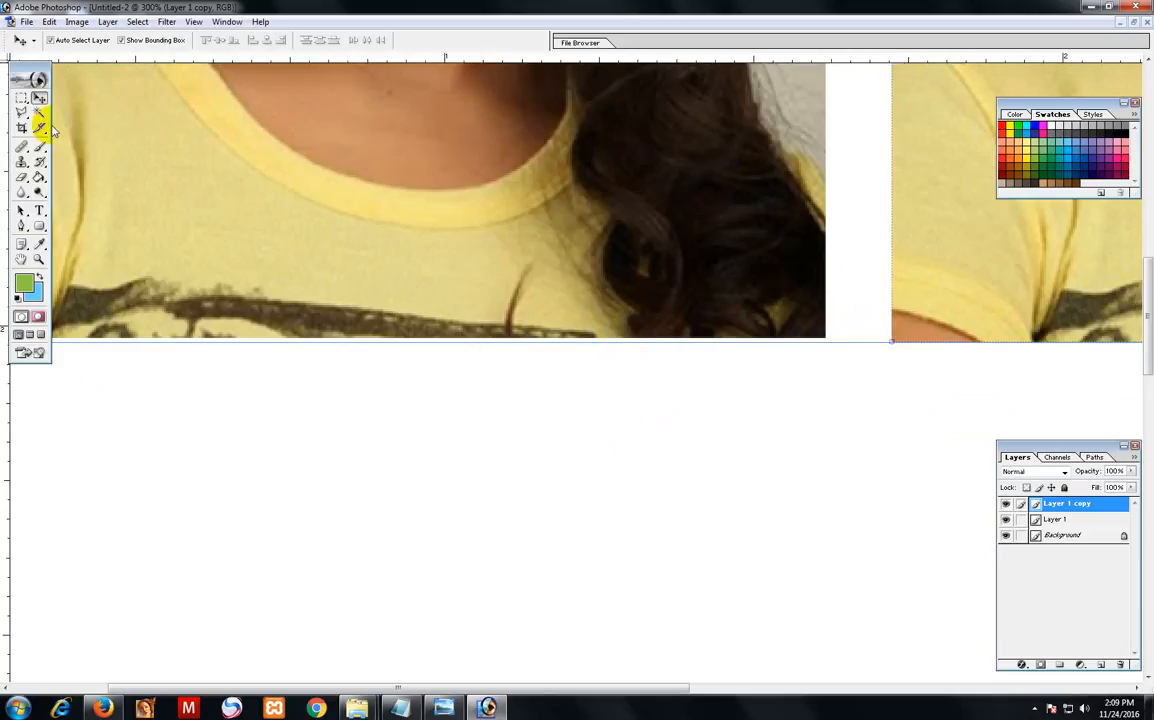
Nudge the original portrait down one pixel so its bottom edge meets the lower horizontal guide.
left_click(575, 230)
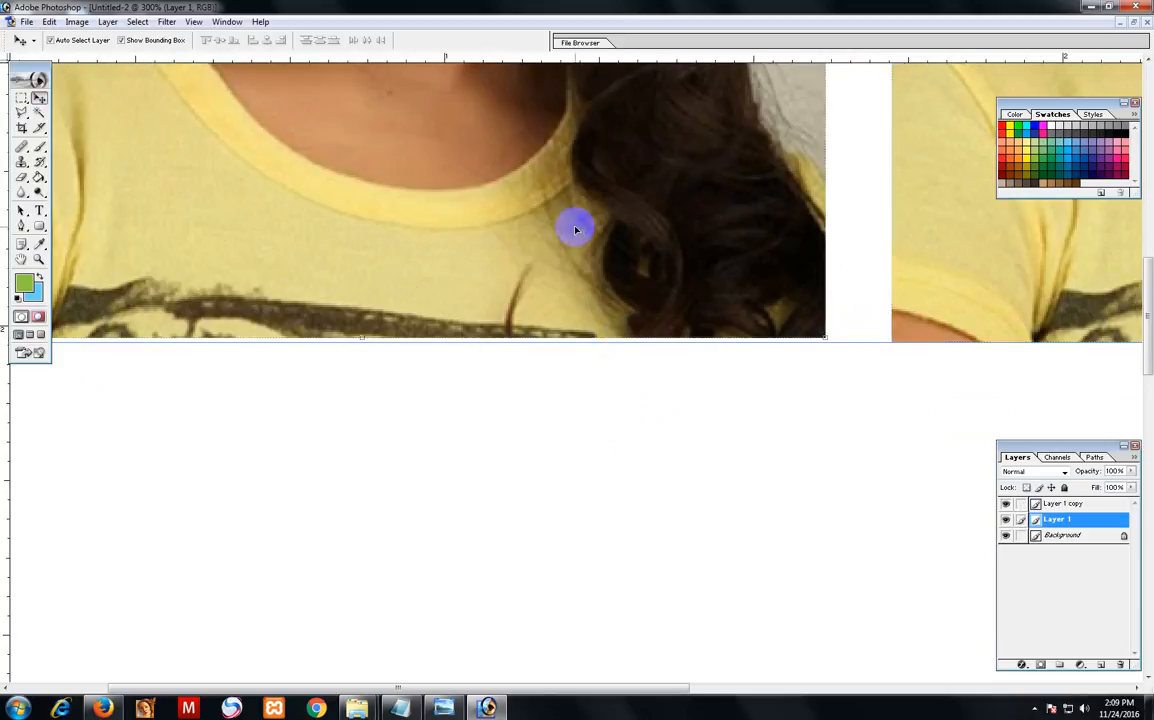
key("Down")
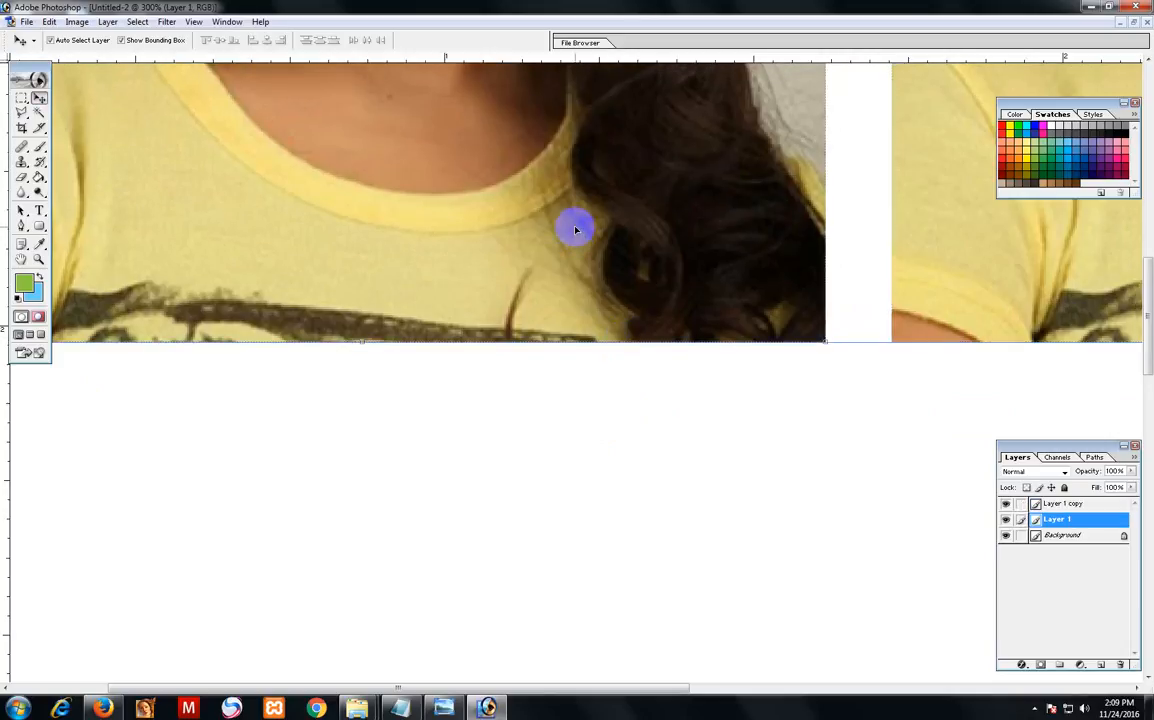
key("ctrl+minus")
key("ctrl+minus")
key("ctrl+minus")
key("ctrl+minus")
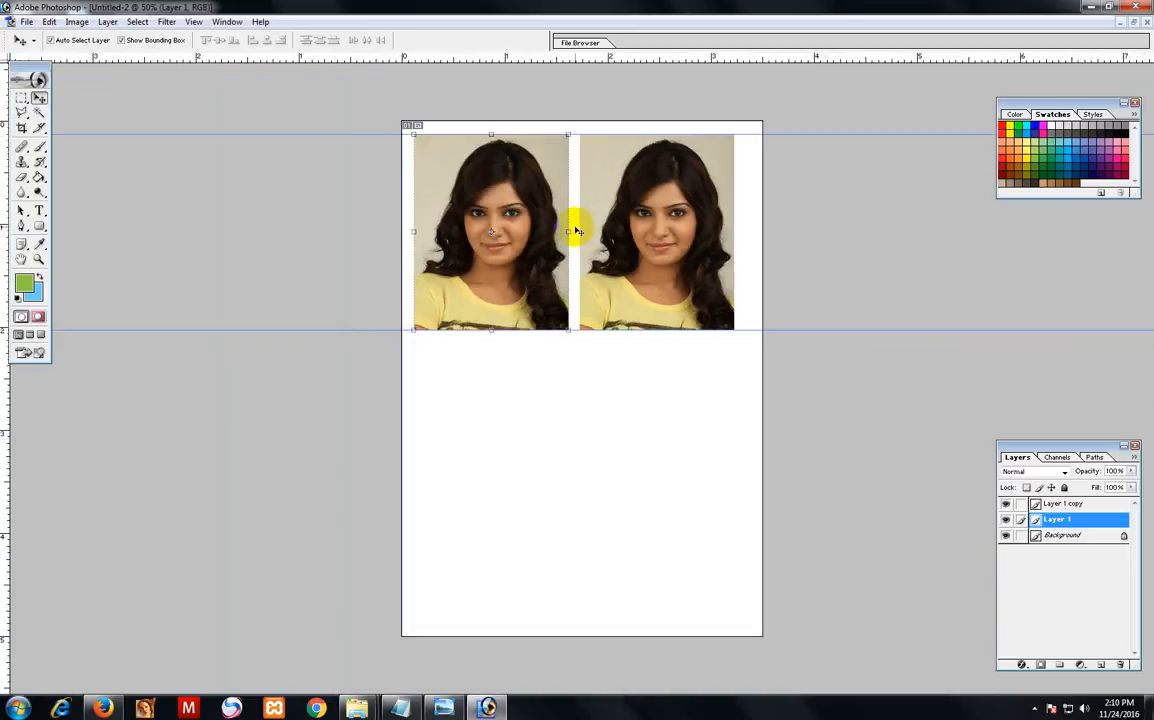
Try to move the two portraits down together by linking their layers, undo the move, and unlink them.
left_click(634, 249)
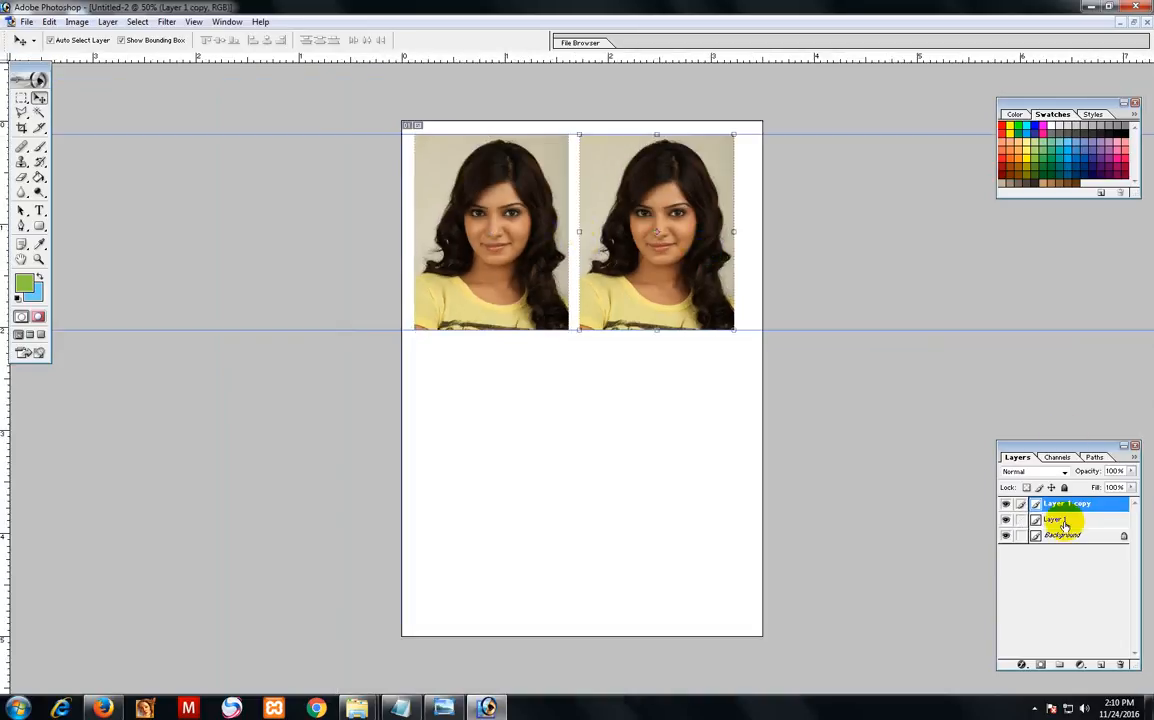
left_click(1020, 519)
left_click_drag(693, 250, 687, 446)
key("ctrl+z")
mouse_move(660, 266)
left_mouse_down()
mouse_move(675, 407)
mouse_move(663, 288)
left_mouse_up()
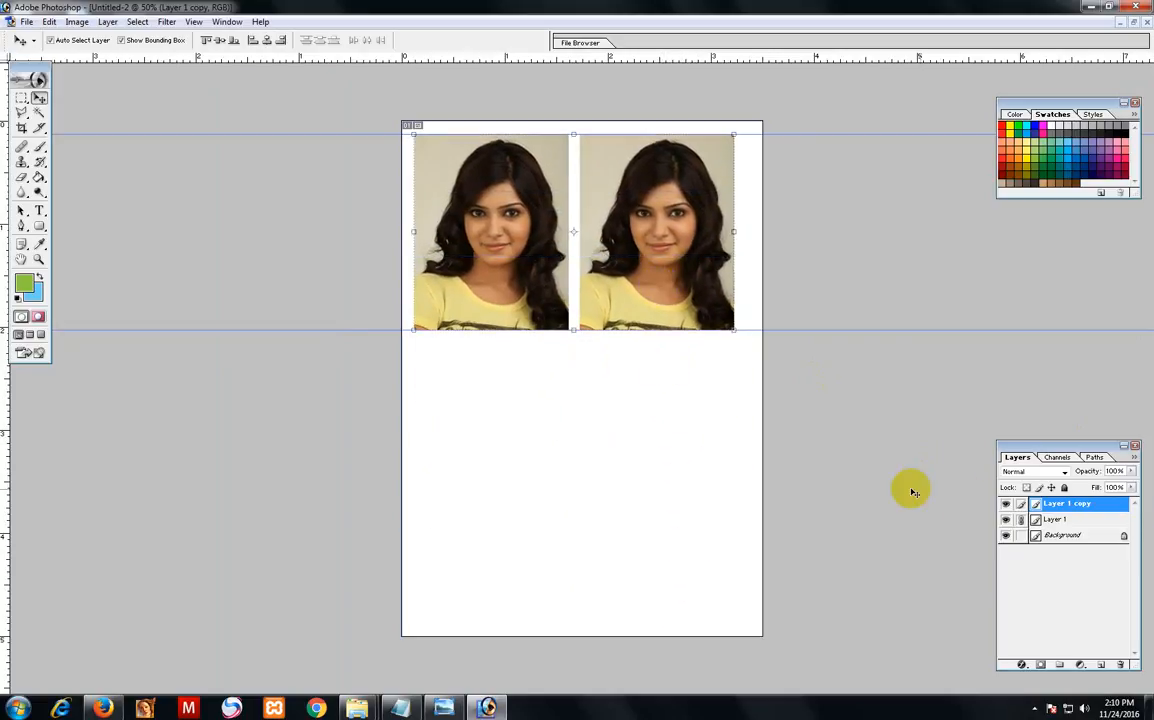
left_click(1020, 519)
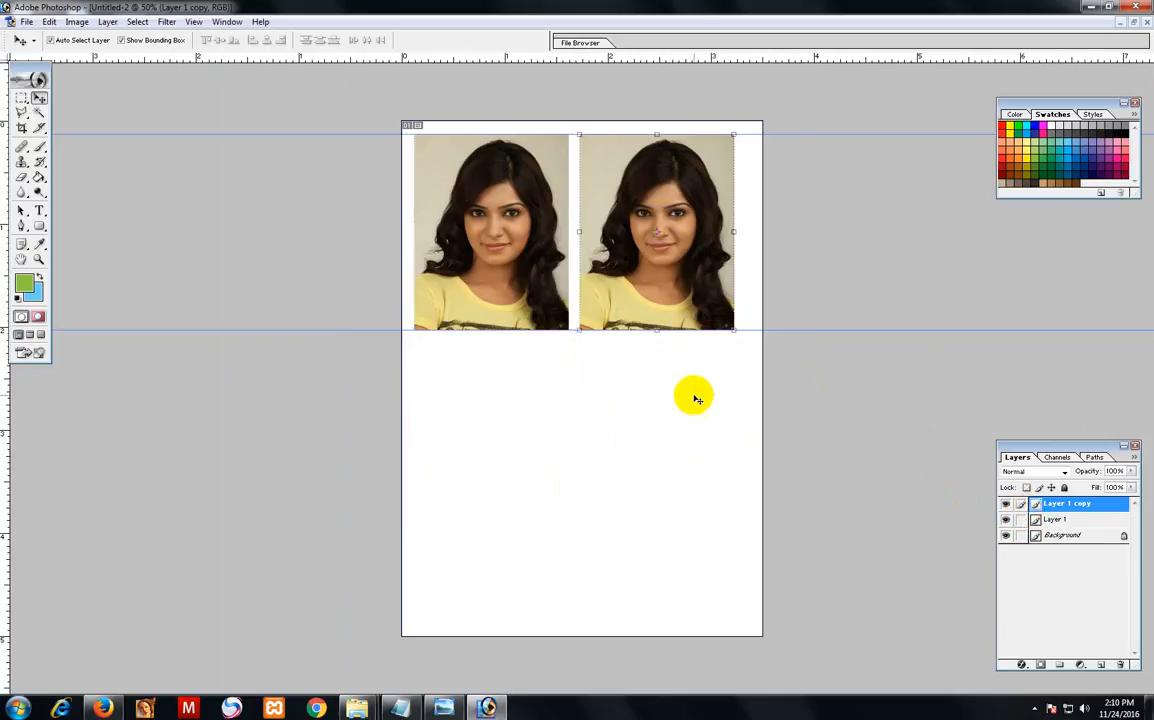
Duplicate the portrait twice to form a second row of two, about 0.1 in below the first row.
left_click(652, 266)
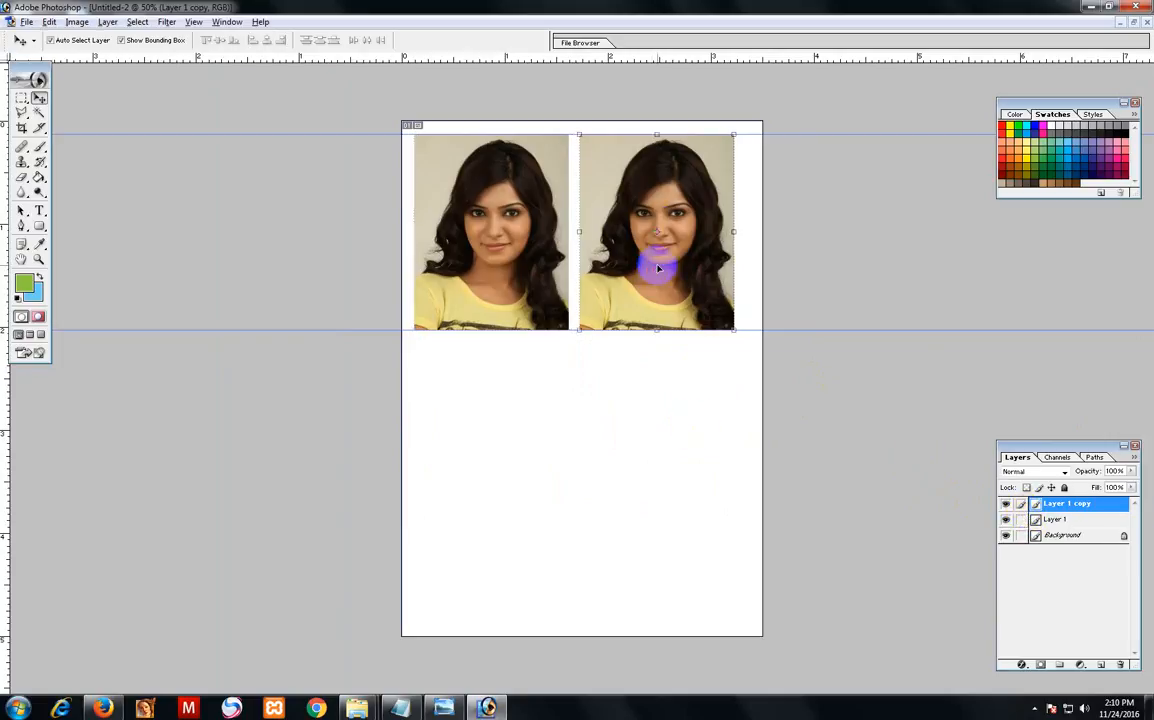
left_click_drag(659, 268, 655, 457)
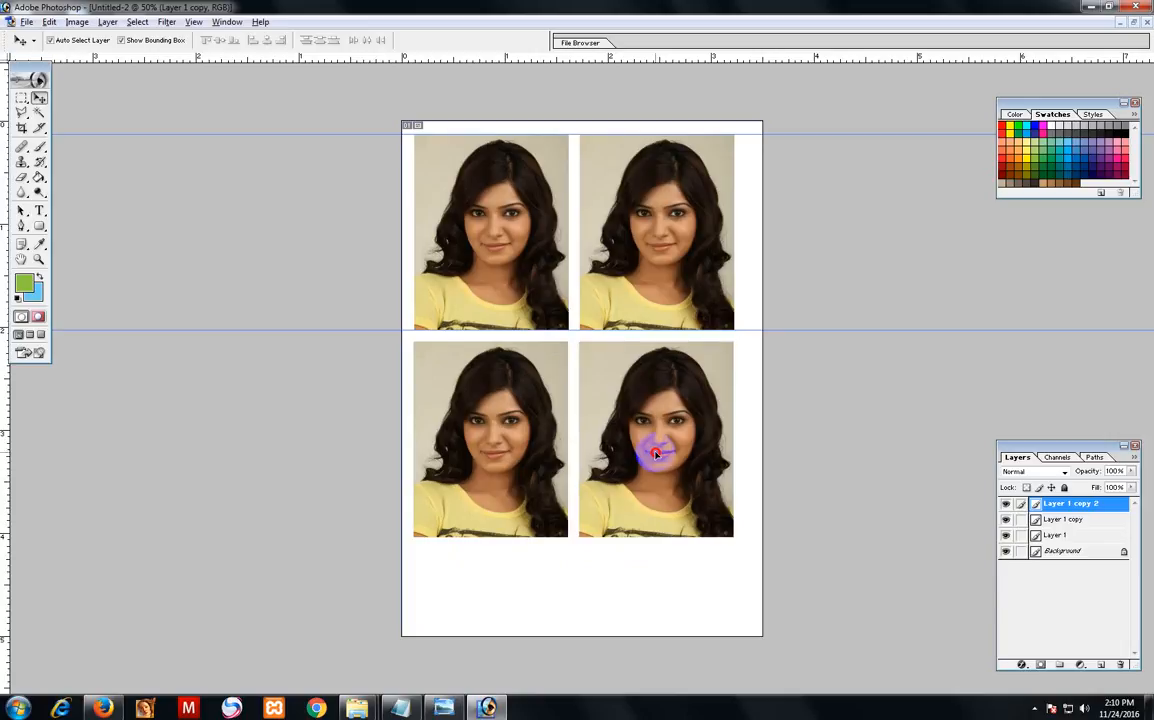
key("ctrl+plus")
key("ctrl+plus")
key("ctrl+plus")
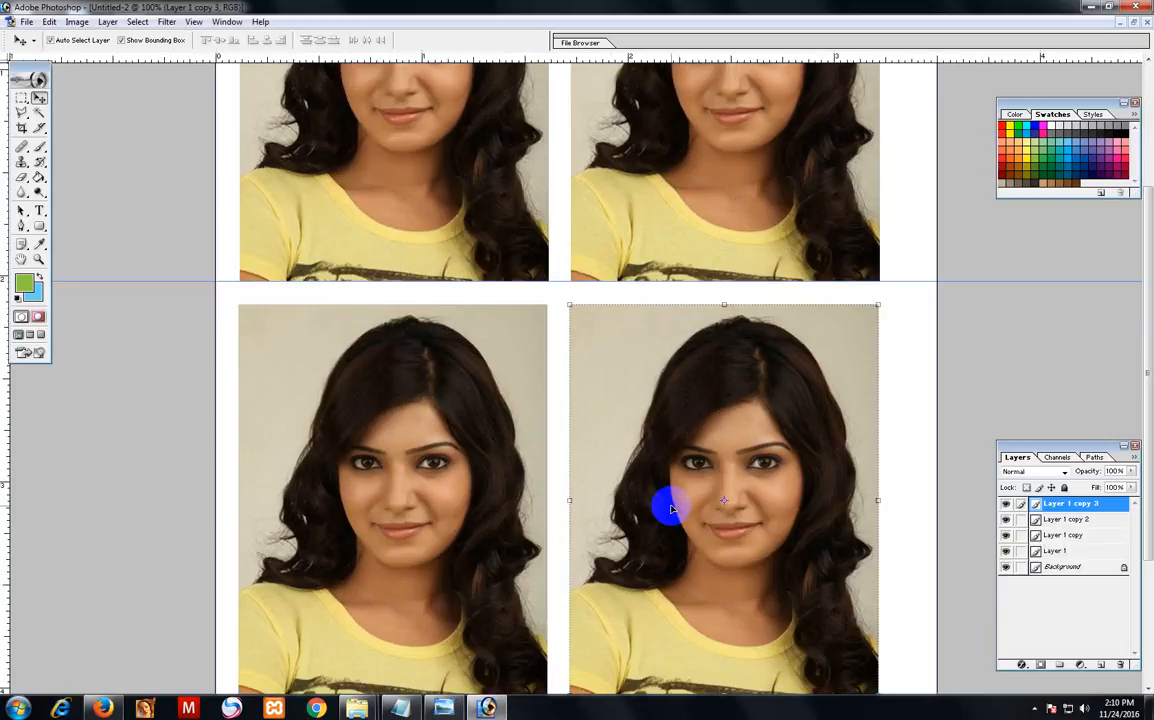
key("ctrl+minus")
key("ctrl+minus")
key("ctrl+minus")
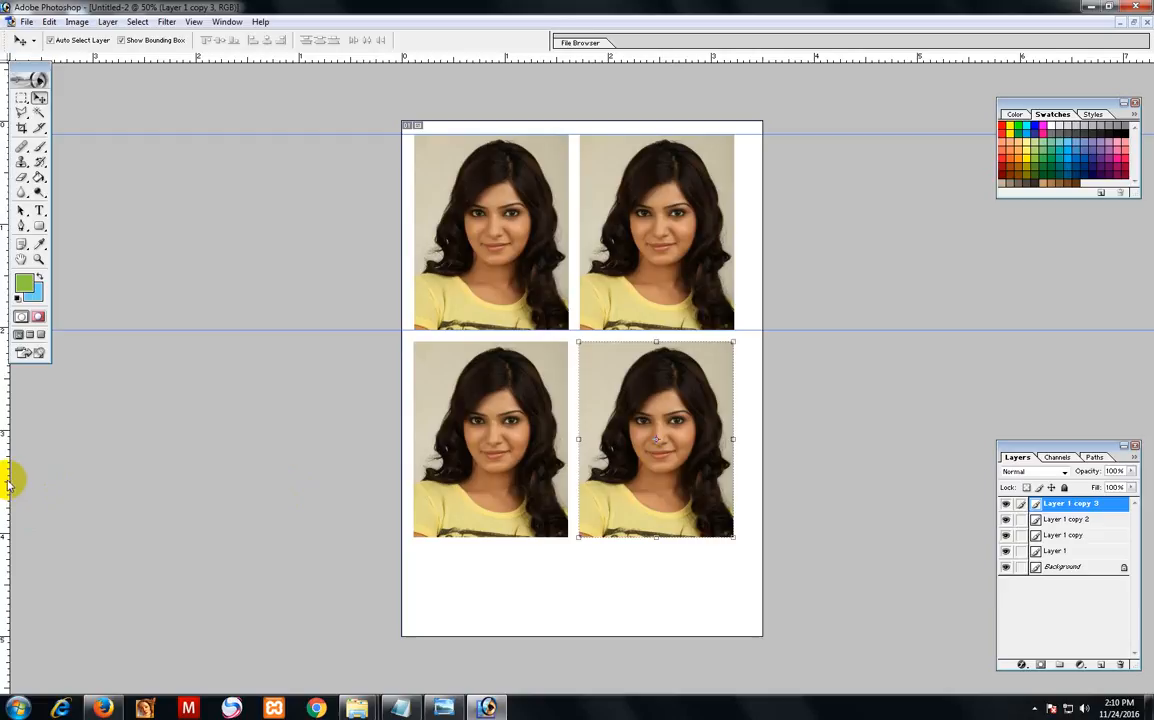
Add vertical guides along the right edges of both portrait columns, at about 1.6 in and 3.2 in.
left_click_drag(7, 483, 567, 550)
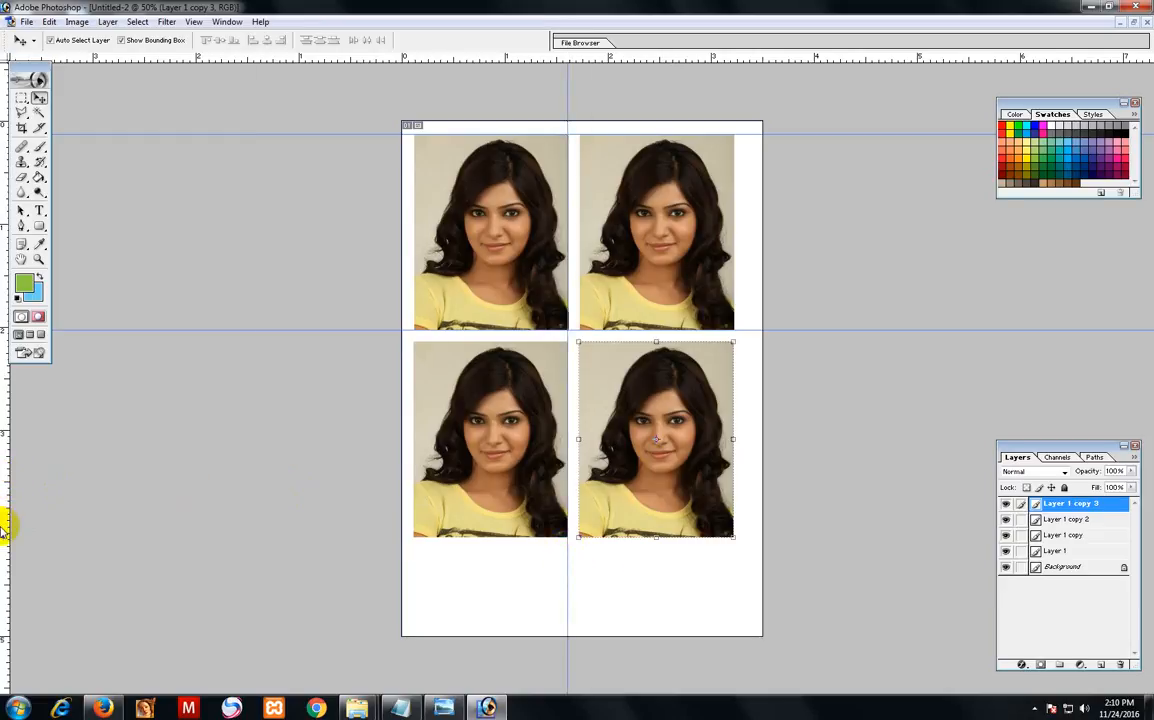
left_click_drag(6, 526, 736, 540)
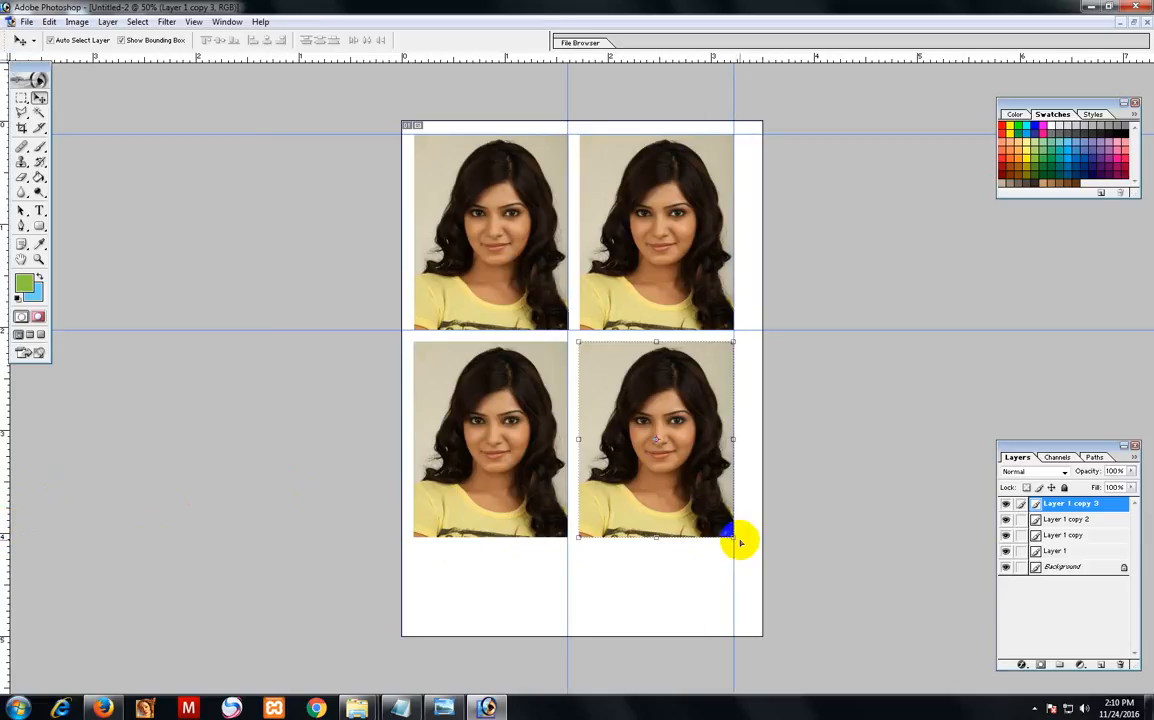
Nudge both left-column portraits left so their right edges meet the first vertical guide.
key("ctrl+plus")
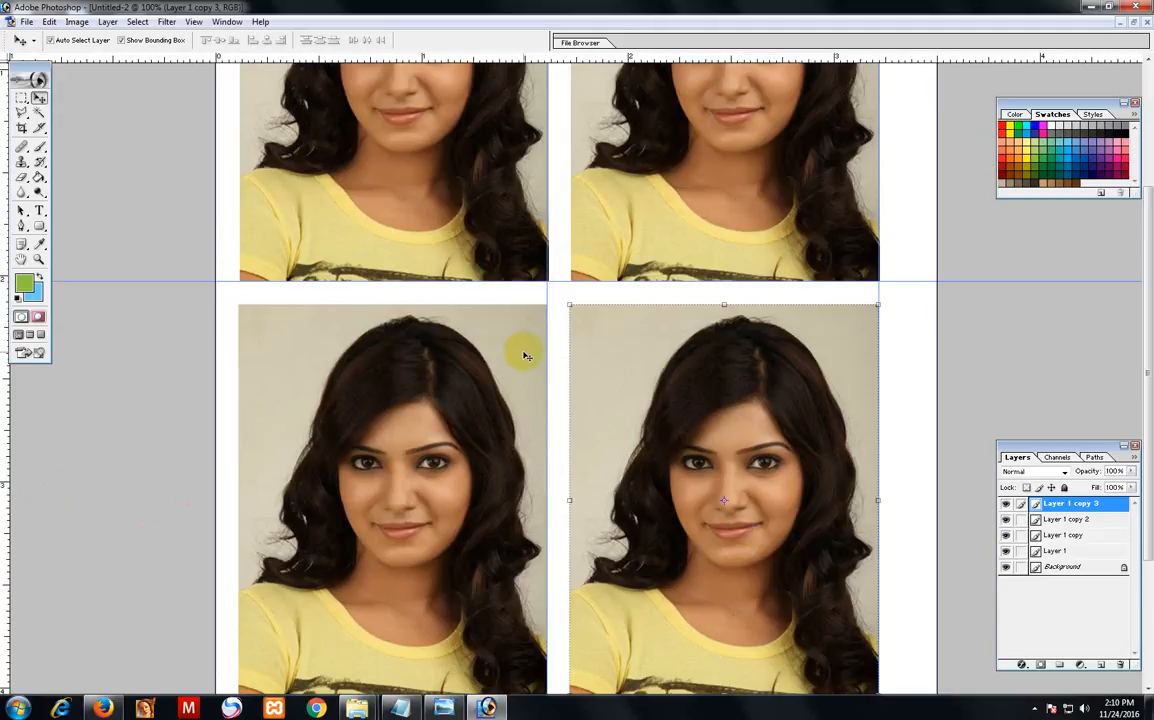
key("ctrl+plus")
key("ctrl+plus")
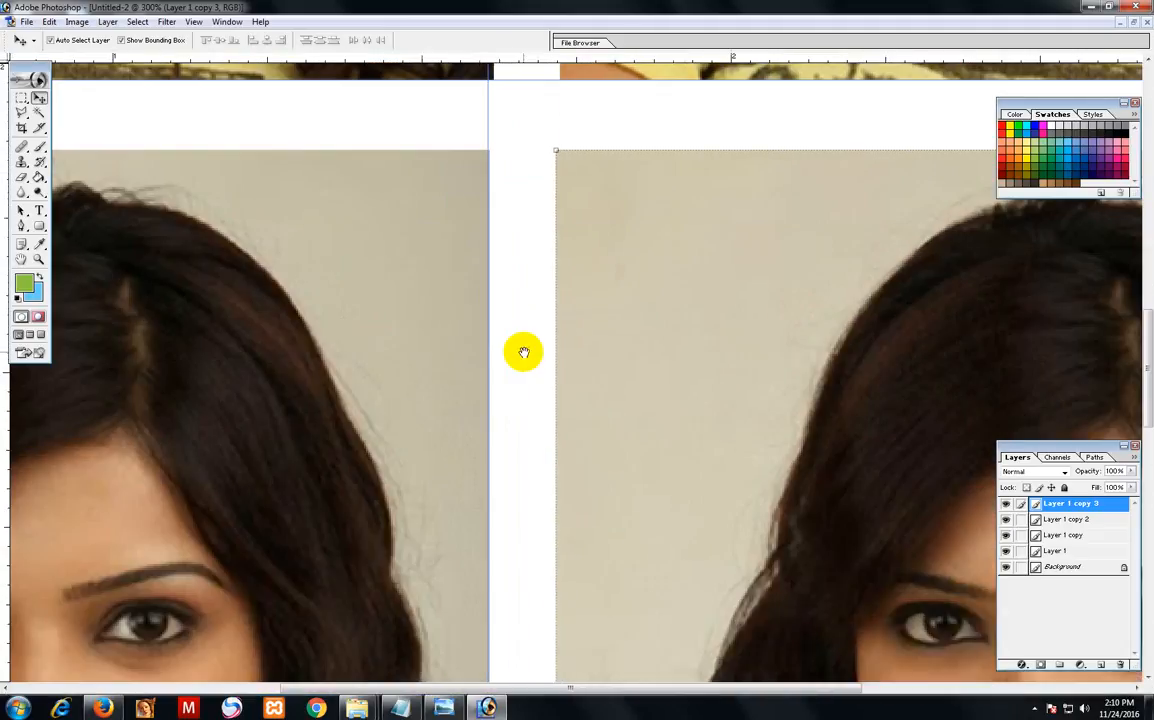
left_click_drag(384, 185, 699, 367)
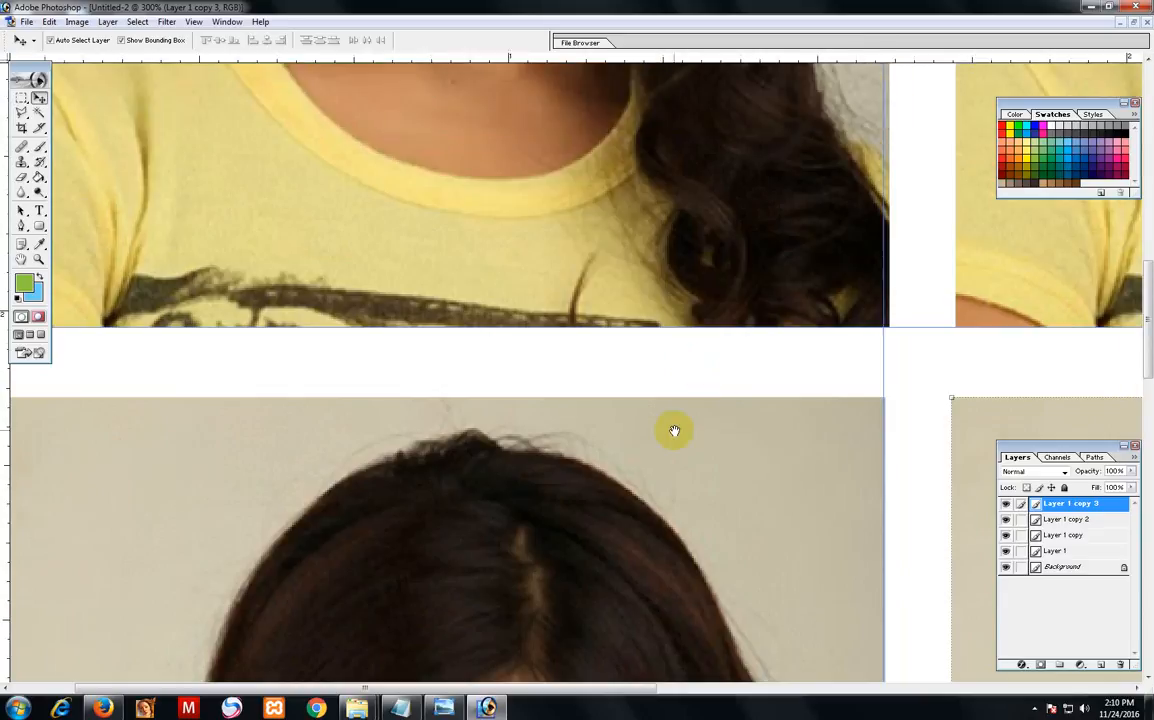
left_click_drag(674, 430, 471, 430)
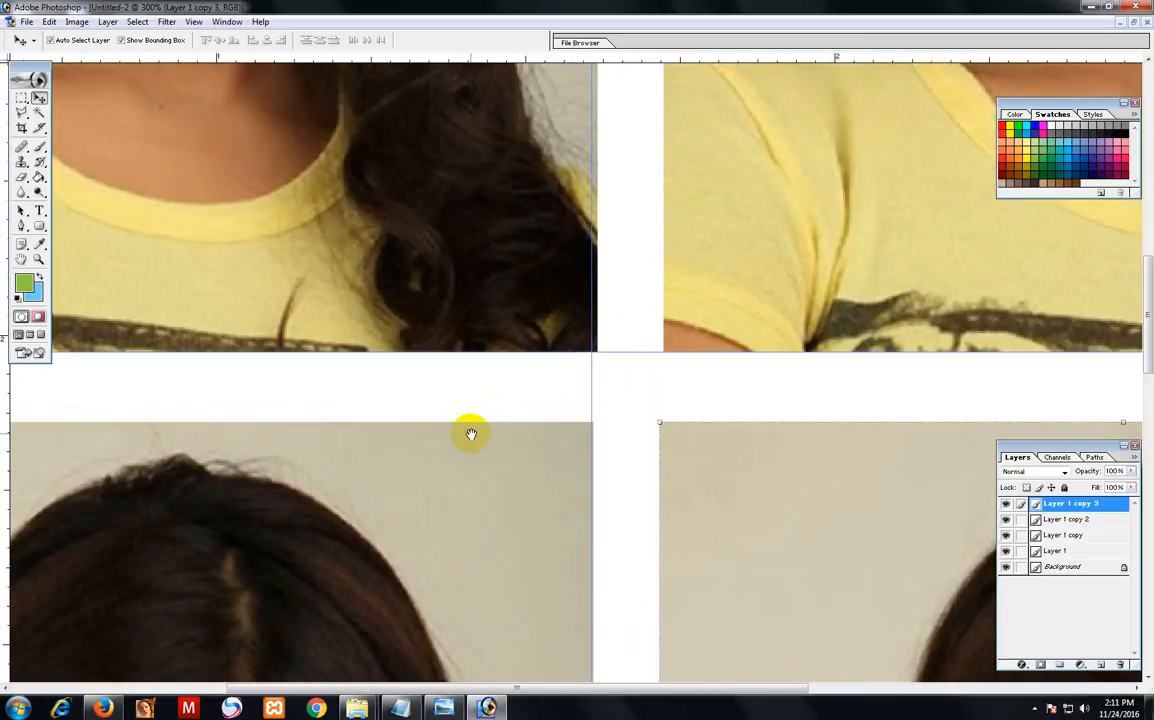
left_click(519, 301)
key("Left")
key("Left")
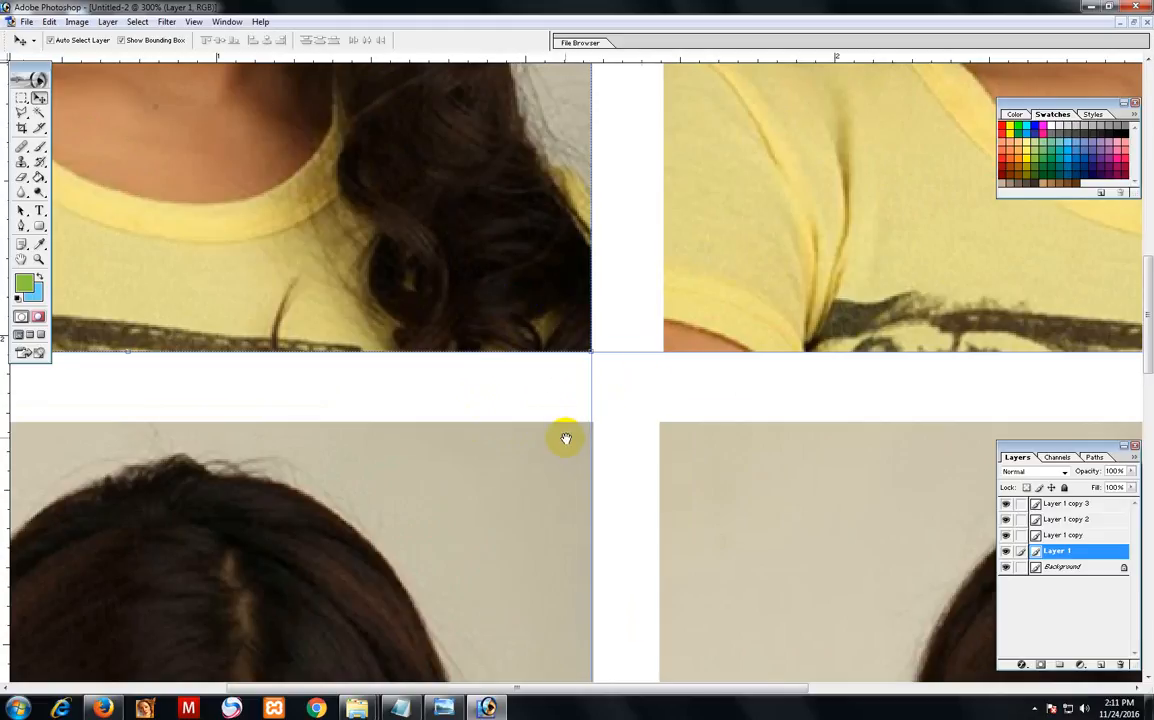
left_click_drag(564, 438, 569, 291)
left_click(565, 300)
key("Left")
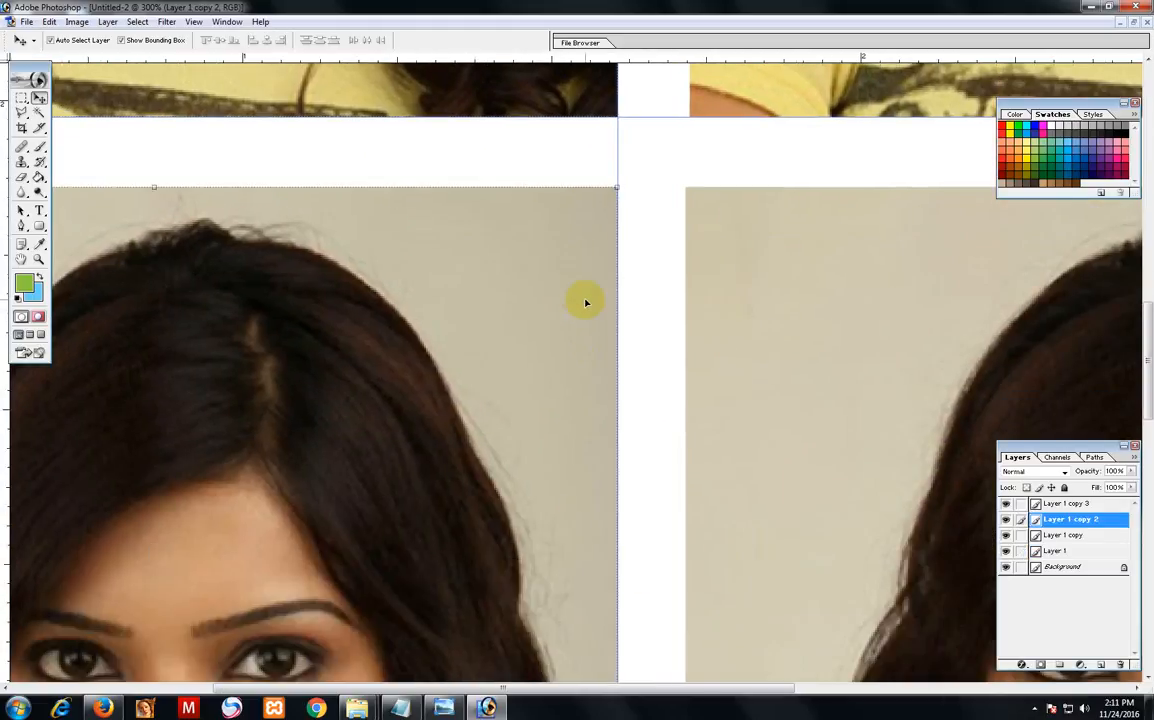
Examine how the right-column portraits line up with each other and with the vertical guide at their right edges.
key("ctrl+minus")
key("ctrl+minus")
key("ctrl+plus")
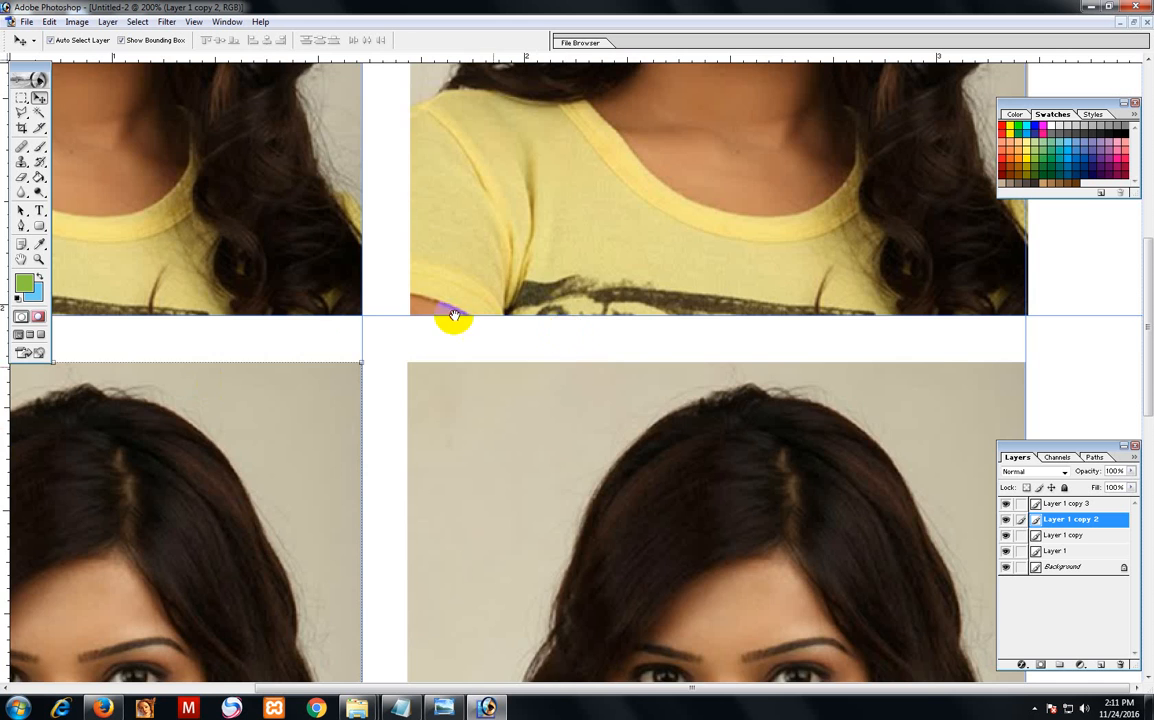
scroll(578, 331, "up", 3)
key("ctrl+minus")
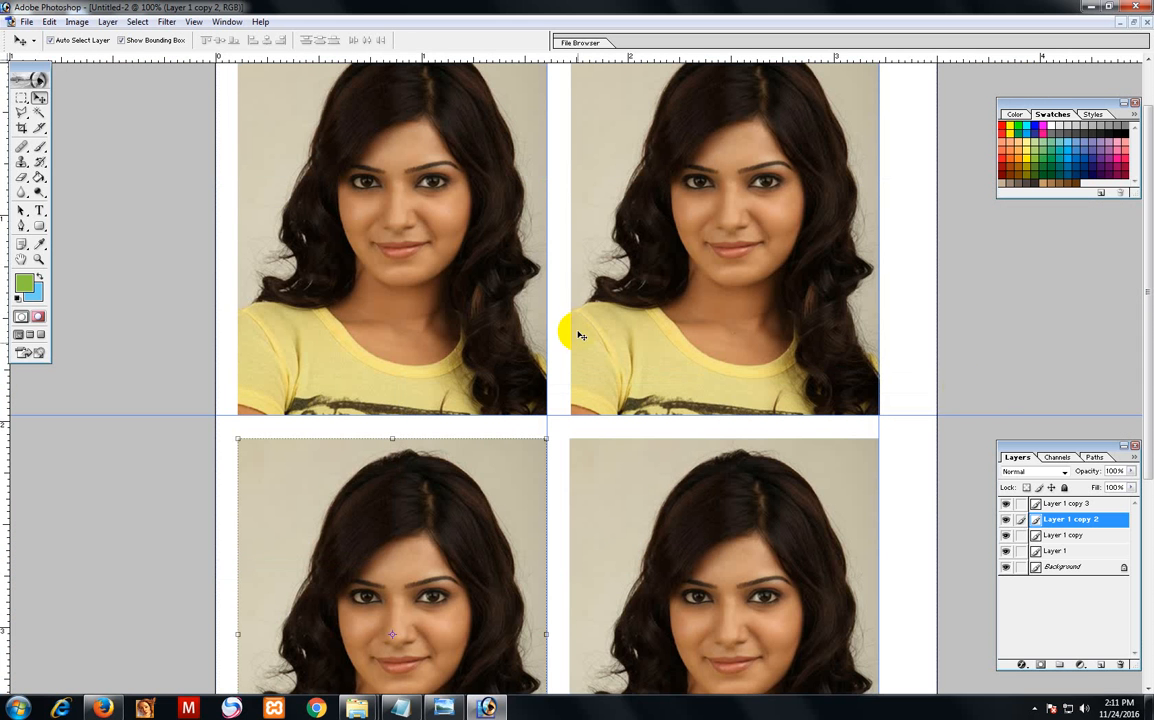
key("ctrl+plus")
key("ctrl+plus")
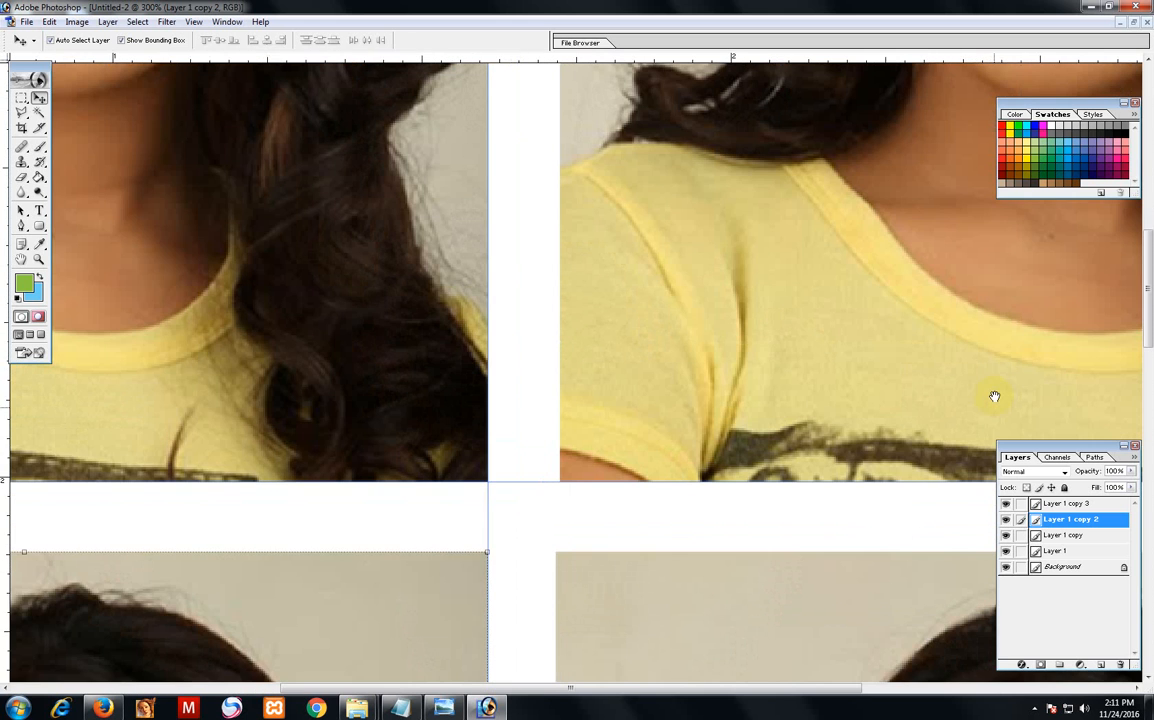
left_click_drag(938, 350, 2, 368)
key("ctrl+minus")
key("ctrl+minus")
key("ctrl+minus")
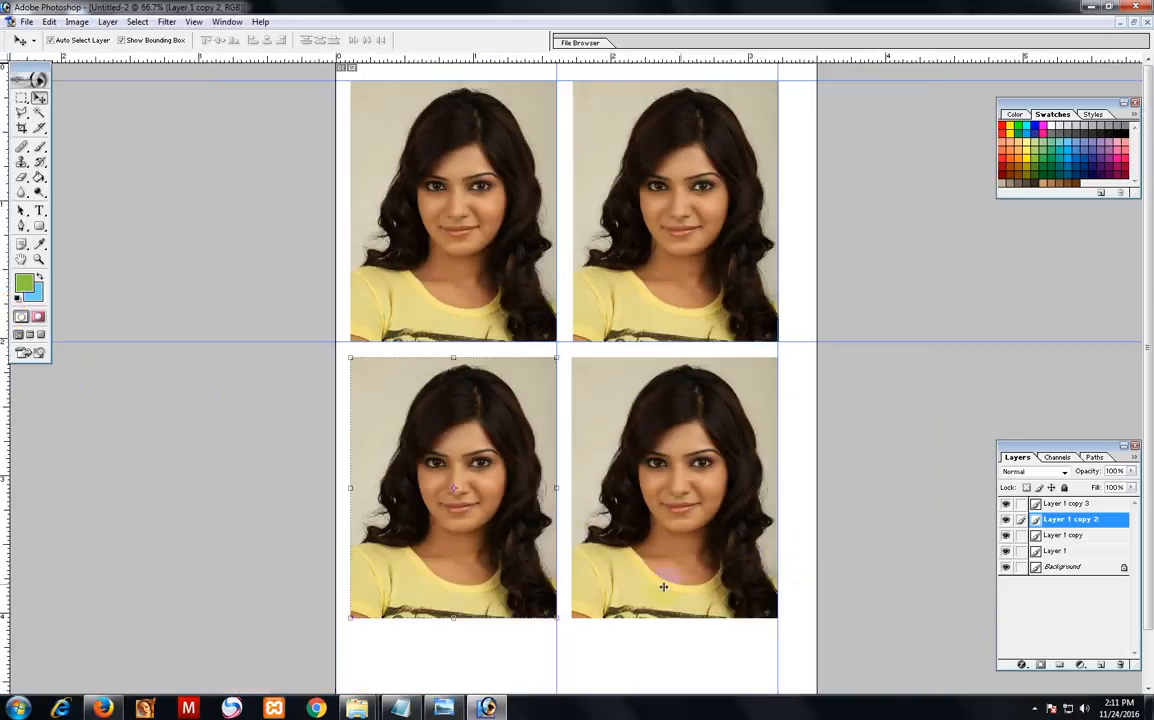
left_click(711, 437)
left_click(811, 432)
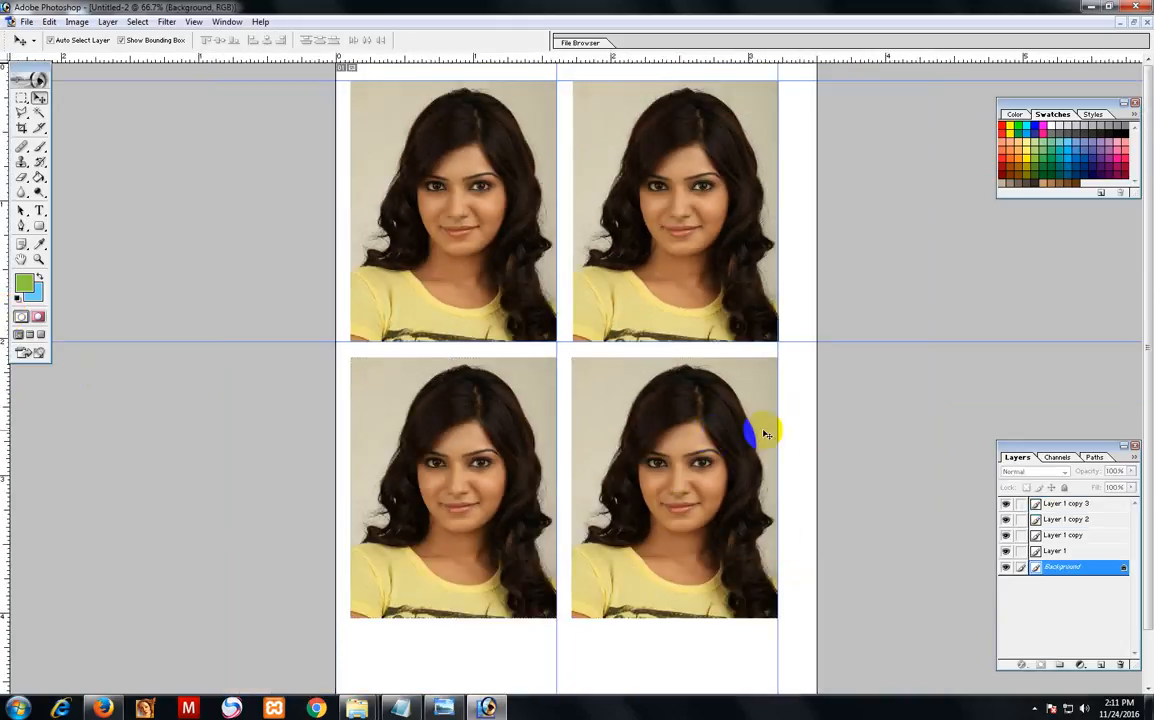
Add a horizontal guide along the bottom edges of the second-row portraits, at about 4 in.
left_click(712, 320)
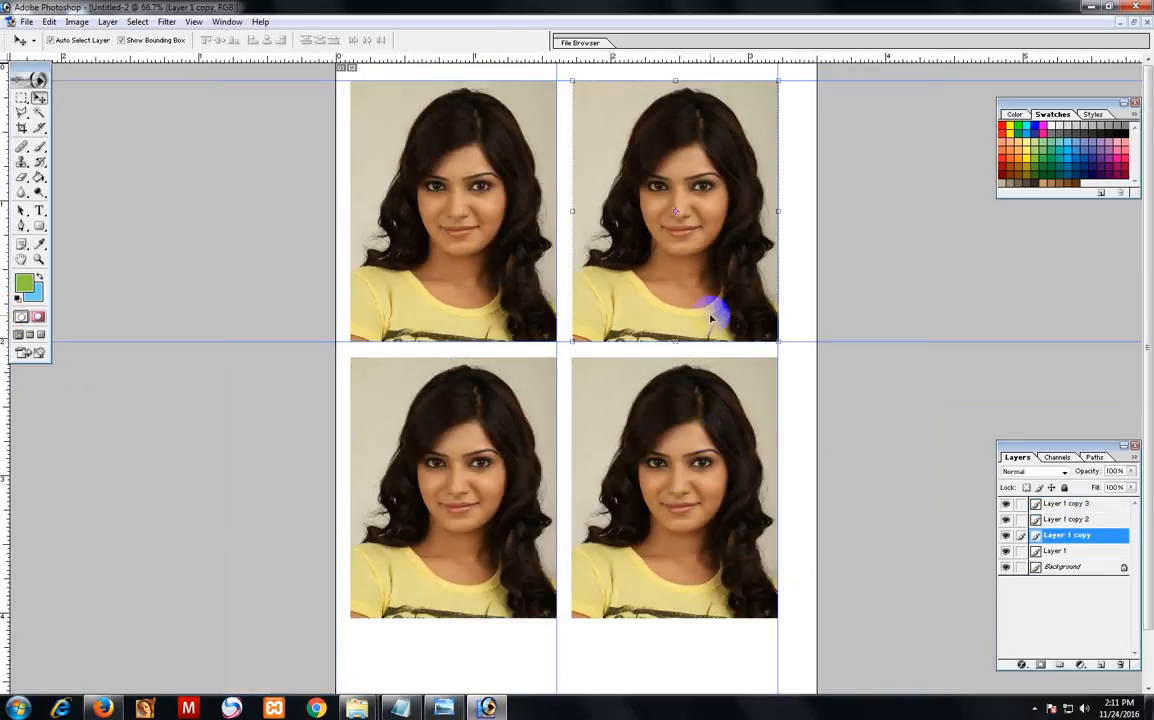
left_click(683, 668)
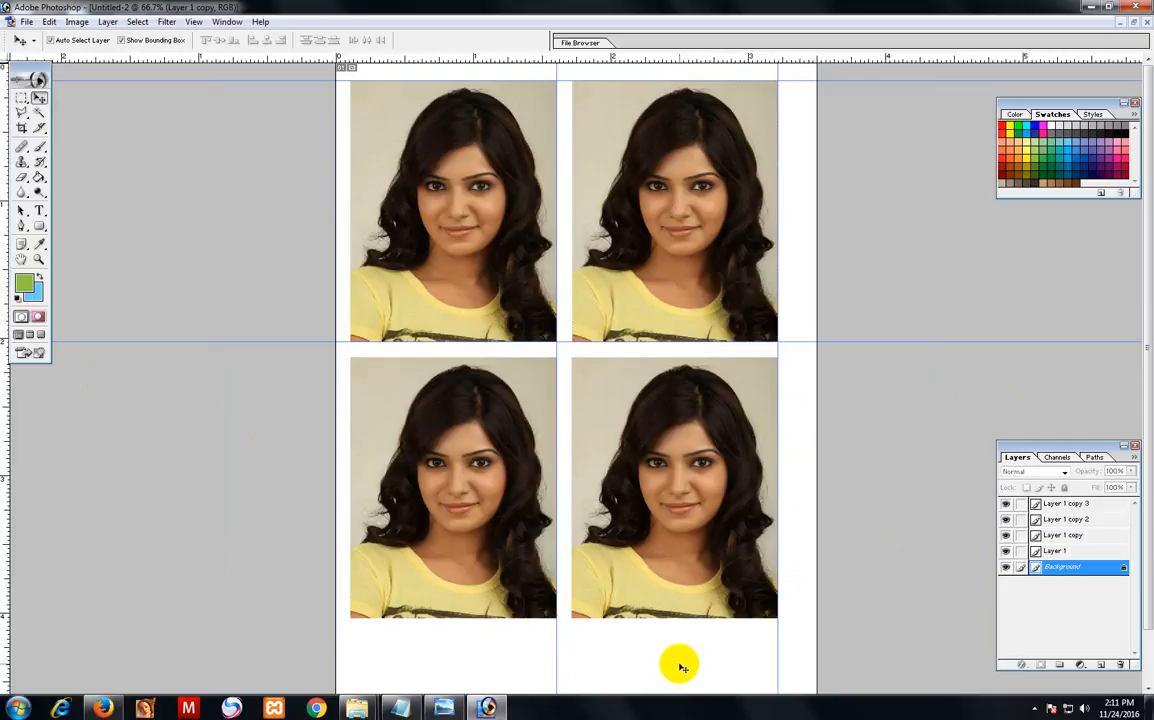
key("space")
left_click_drag(625, 650, 642, 403)
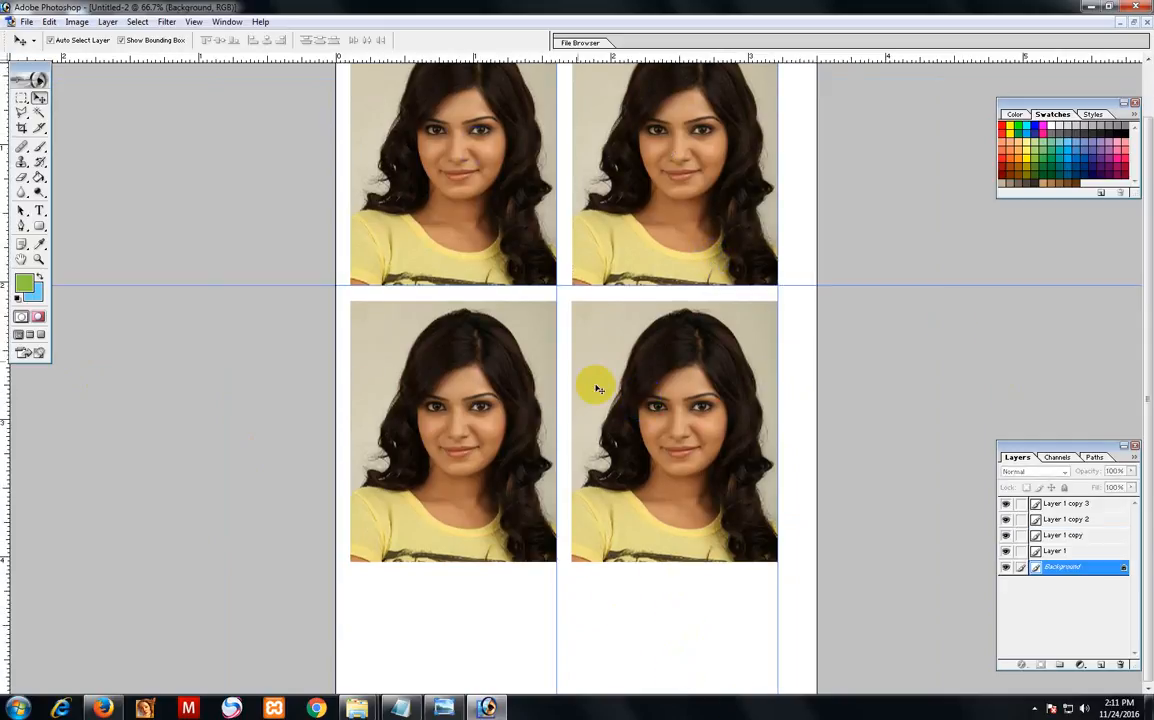
left_click_drag(529, 55, 542, 563)
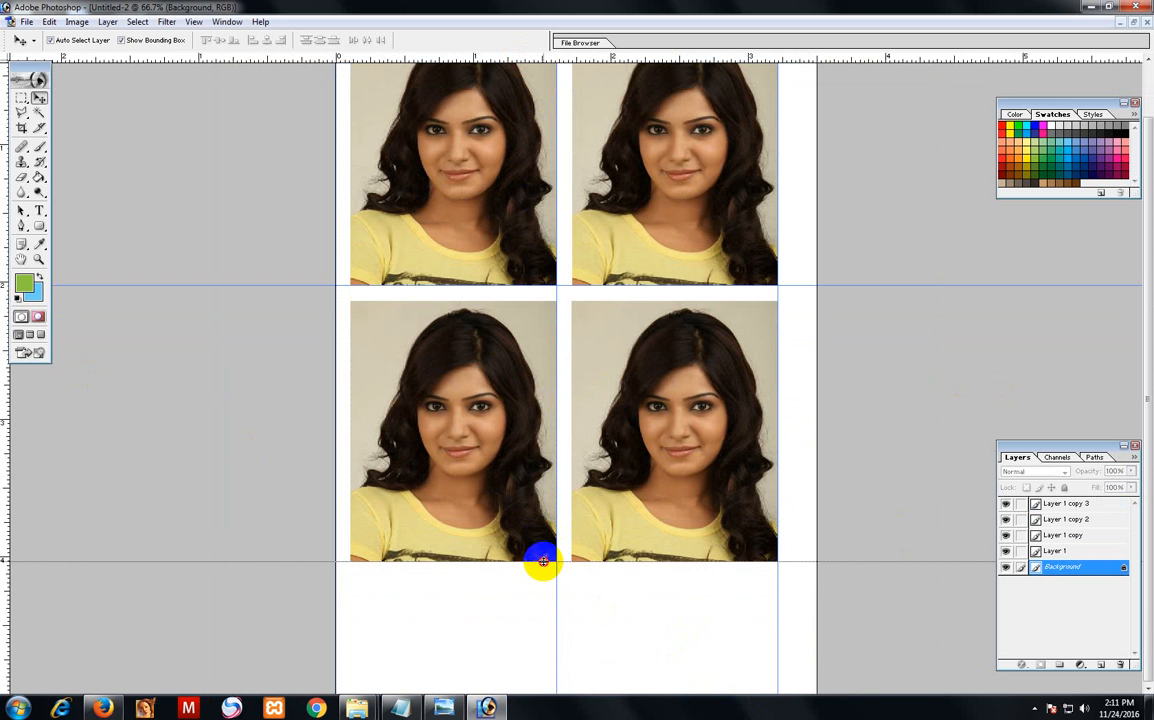
Nudge both second-row portraits up so their bottom edges meet the lowest horizontal guide.
key("ctrl+plus")
key("ctrl+plus")
key("ctrl+plus")
key("ctrl+plus")
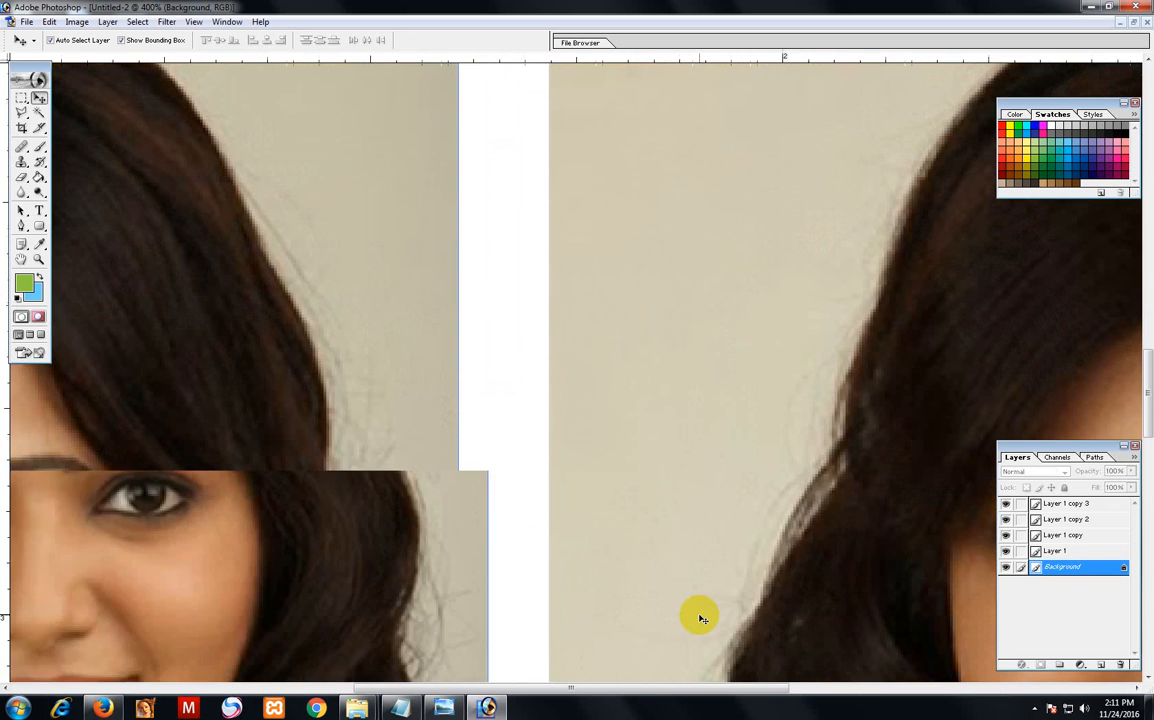
key("space")
left_click_drag(618, 583, 523, 39)
left_click_drag(622, 558, 649, 311)
left_click_drag(625, 510, 571, 323)
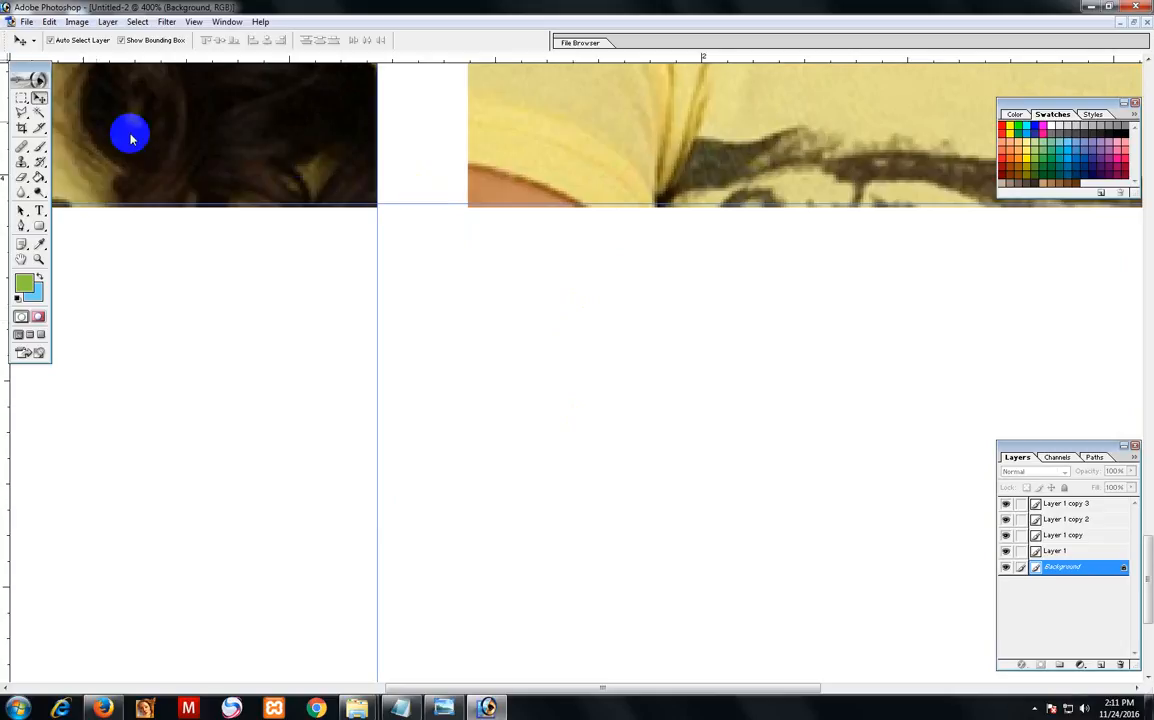
left_click(293, 160)
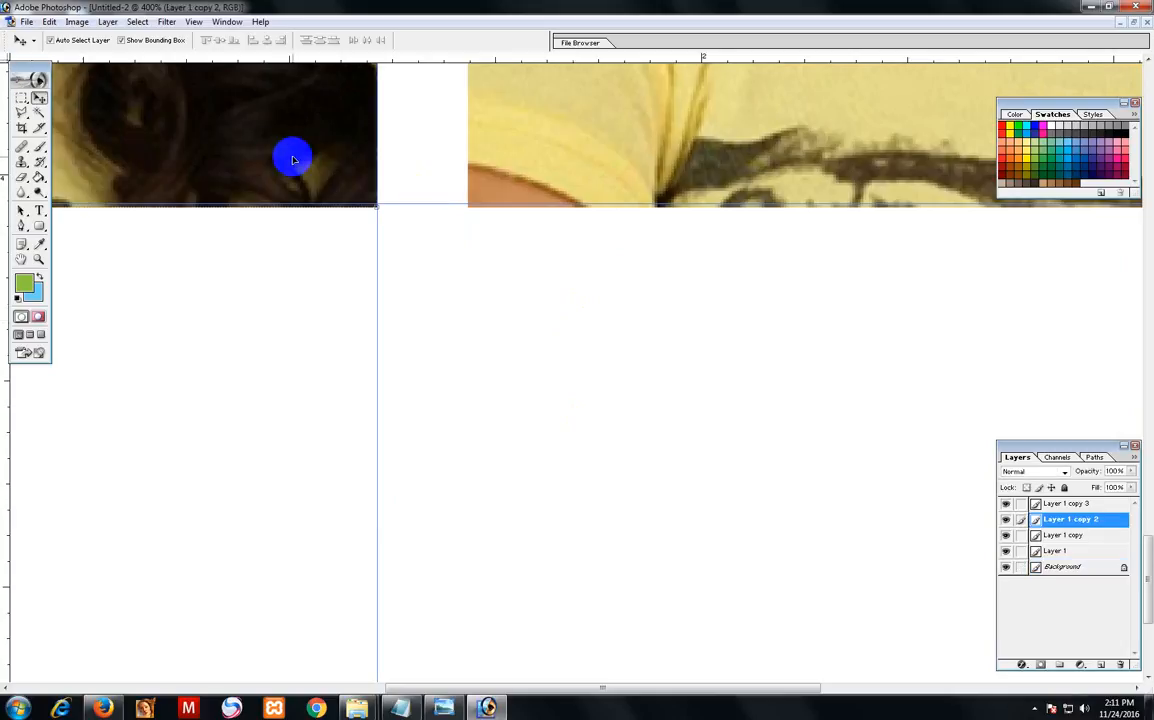
left_click(631, 141)
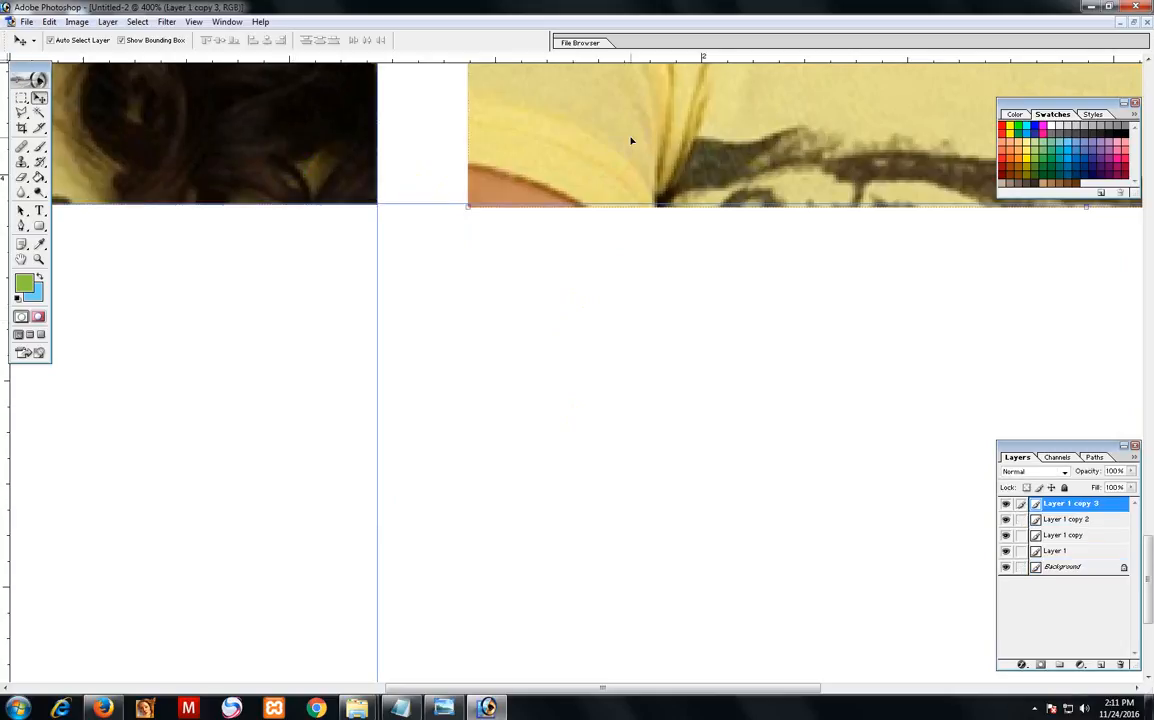
left_click(634, 232)
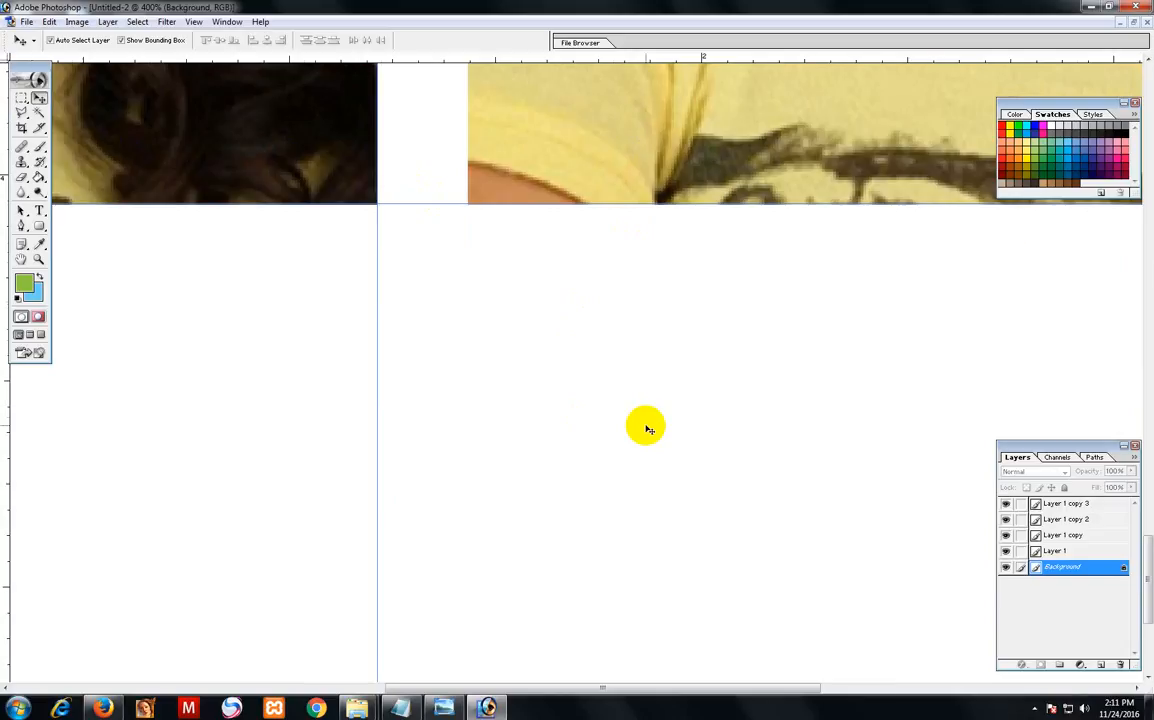
Restore the page's document window to a floating size so the cropped portrait's image is accessible beside it.
key("ctrl+minus")
key("ctrl+minus")
key("ctrl+minus")
key("ctrl+minus")
key("ctrl+minus")
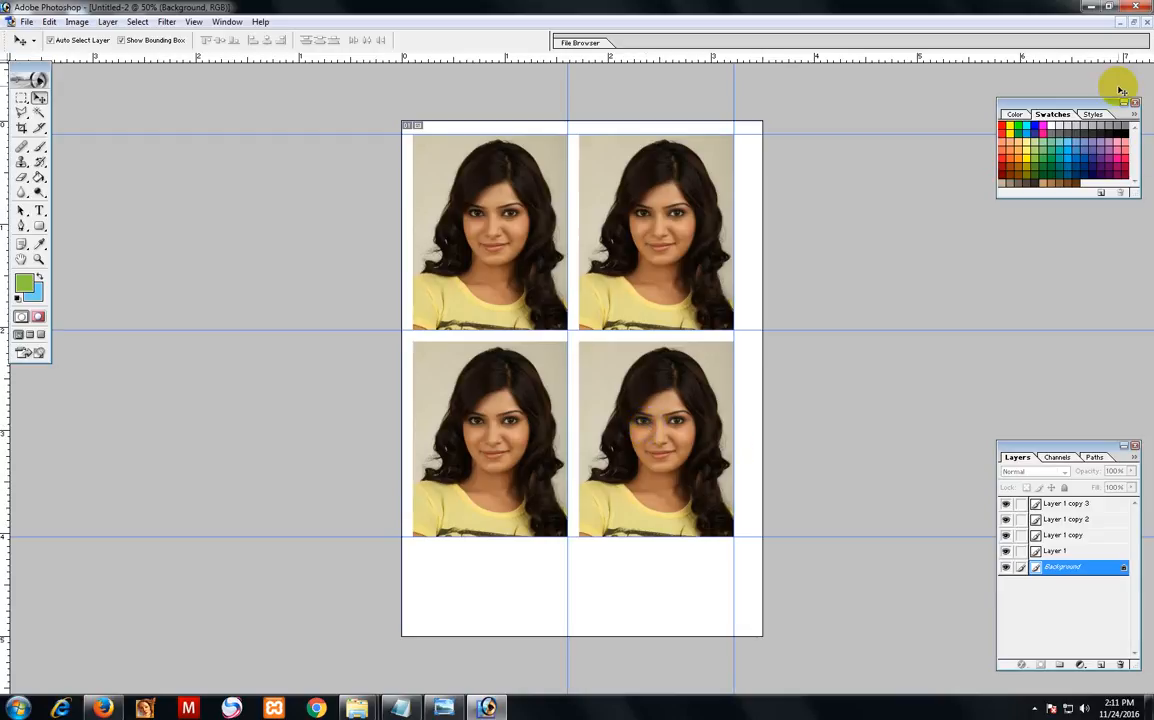
left_click(1134, 21)
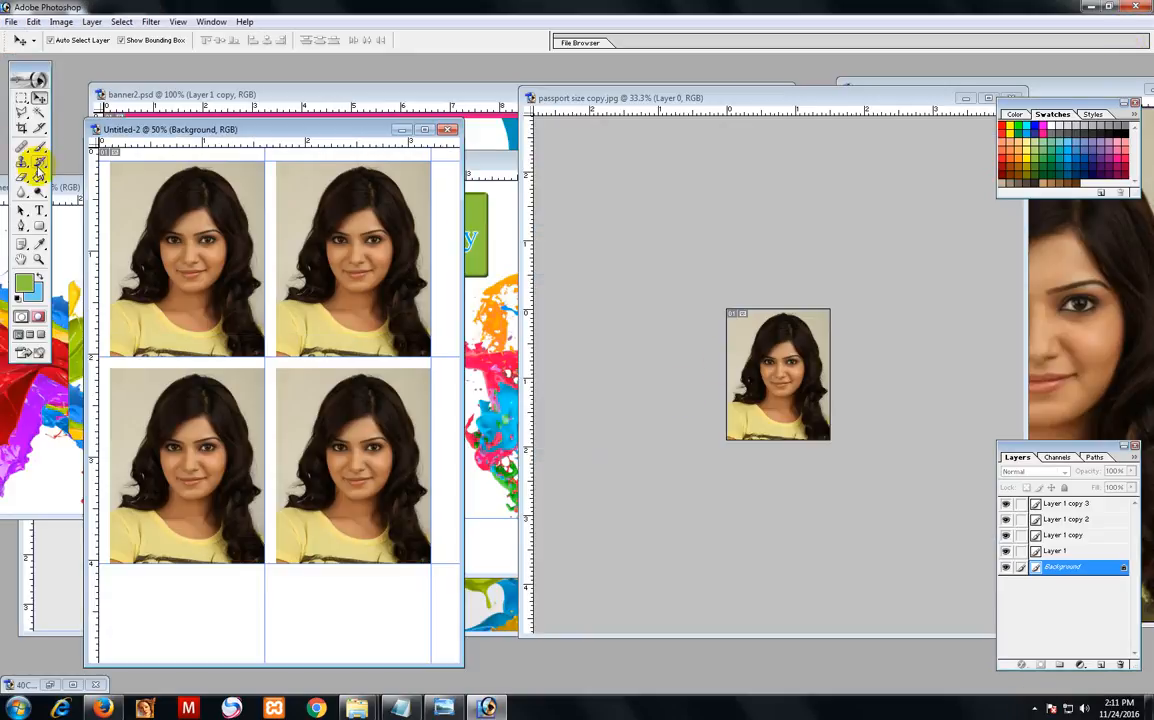
Set the Crop tool's target size to 0.8 in wide by 0.9 in high, at 300 pixels/inch.
left_click(22, 112)
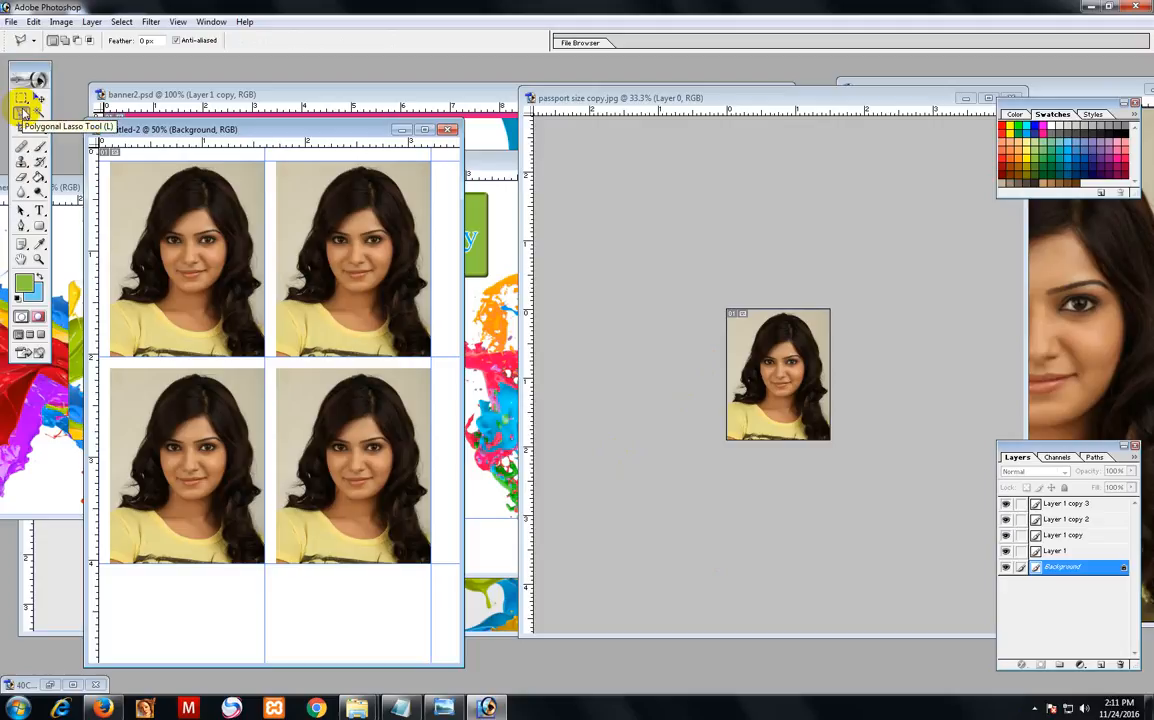
left_click(23, 127)
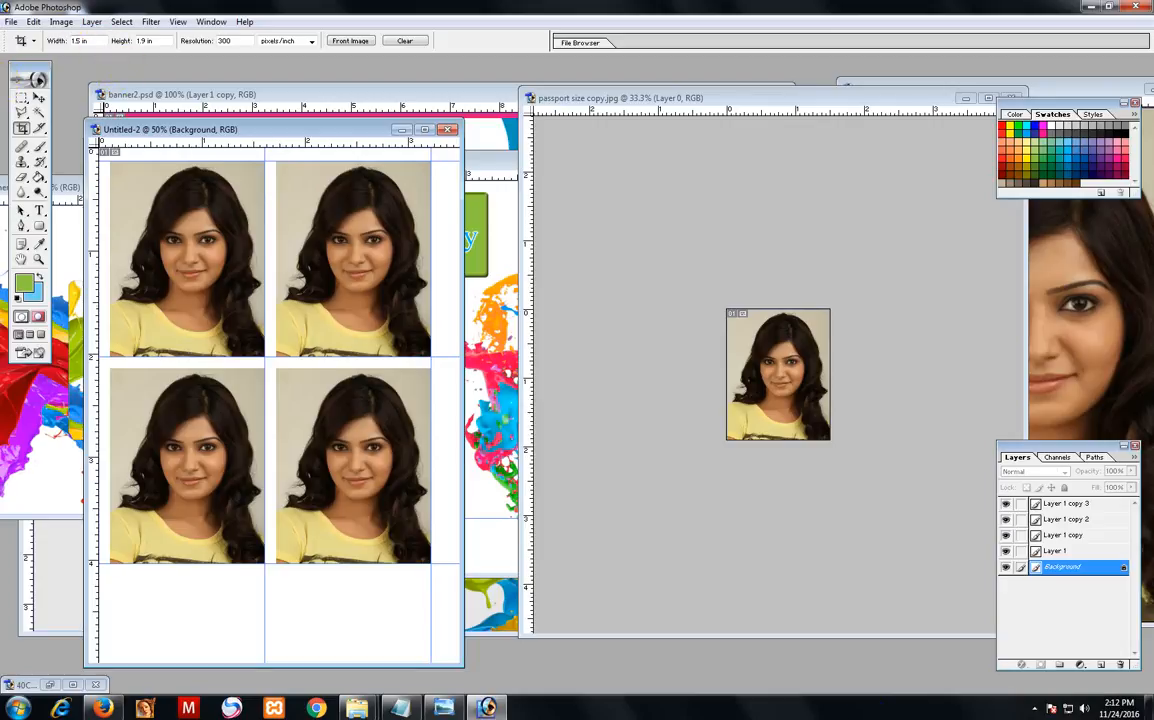
left_click(95, 40)
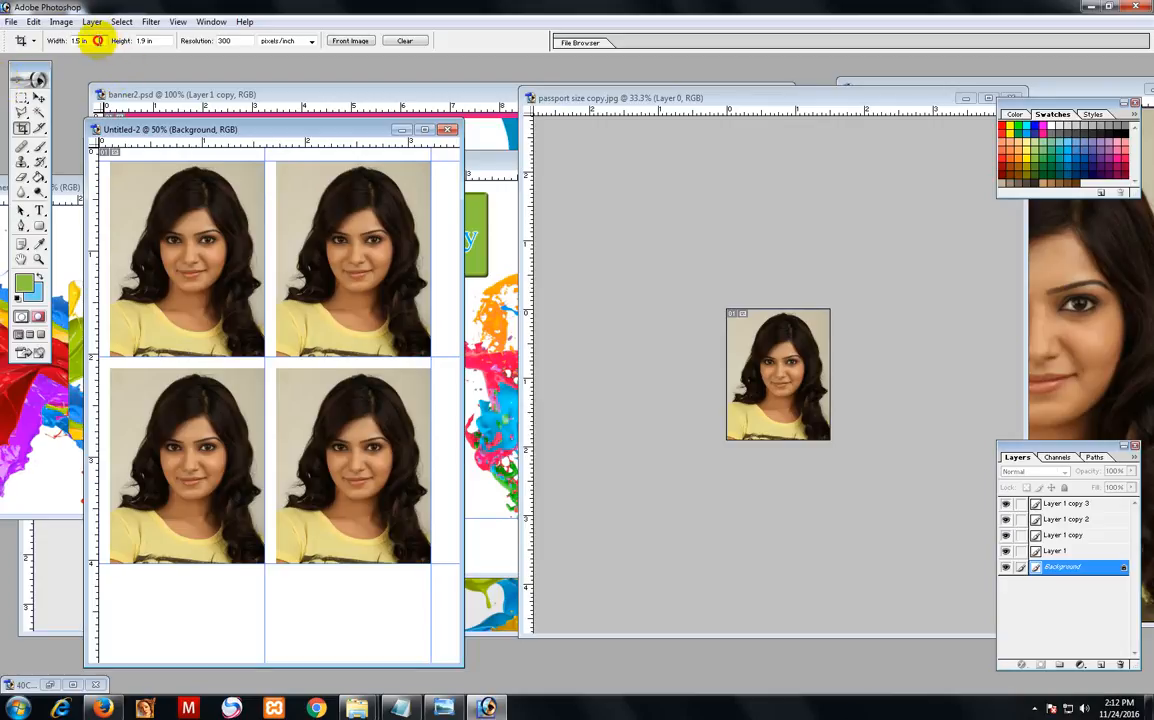
type("0.8")
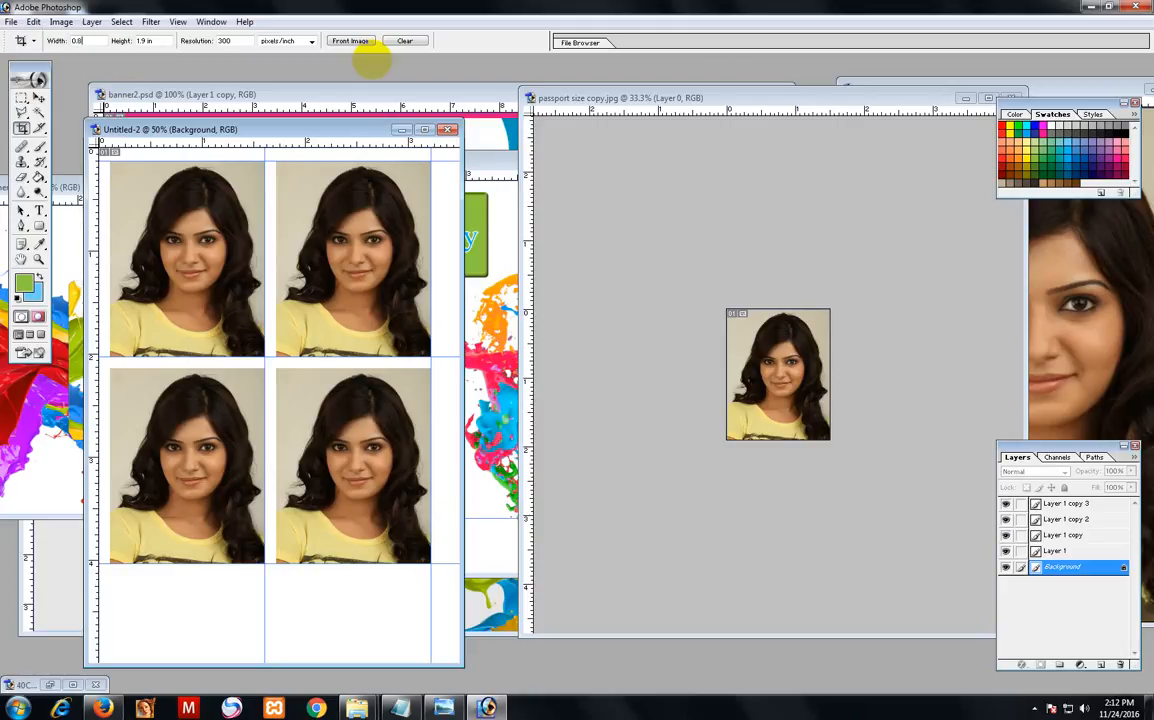
key("Tab")
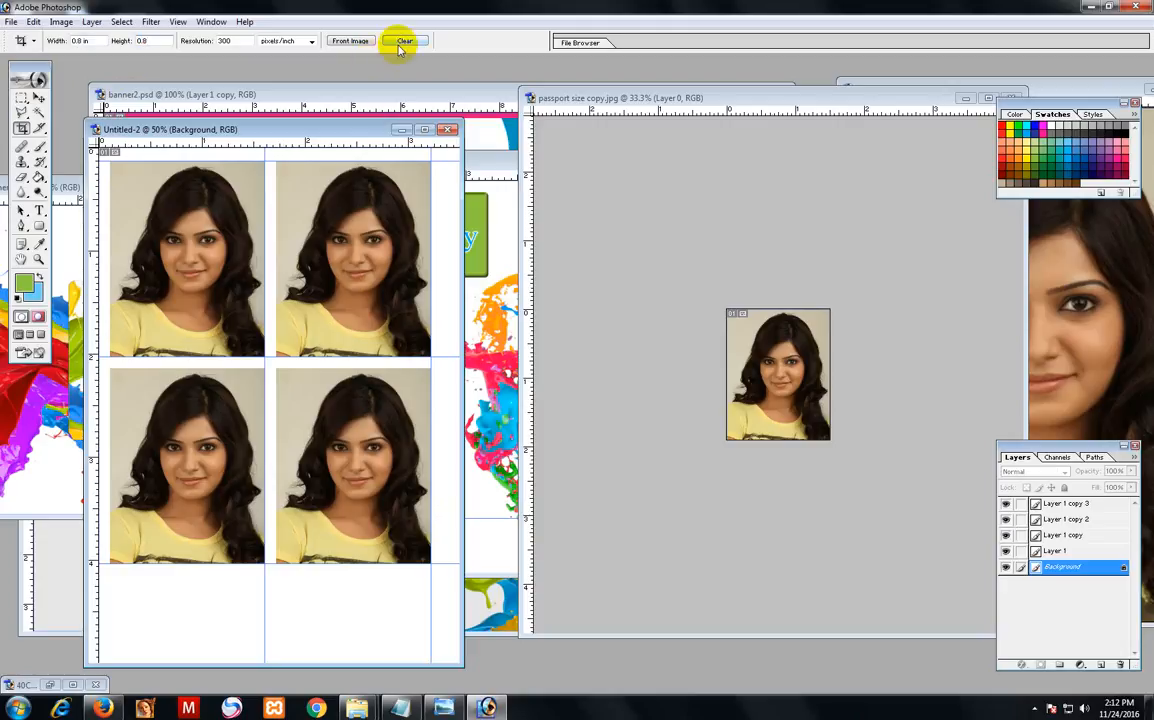
type("0.9")
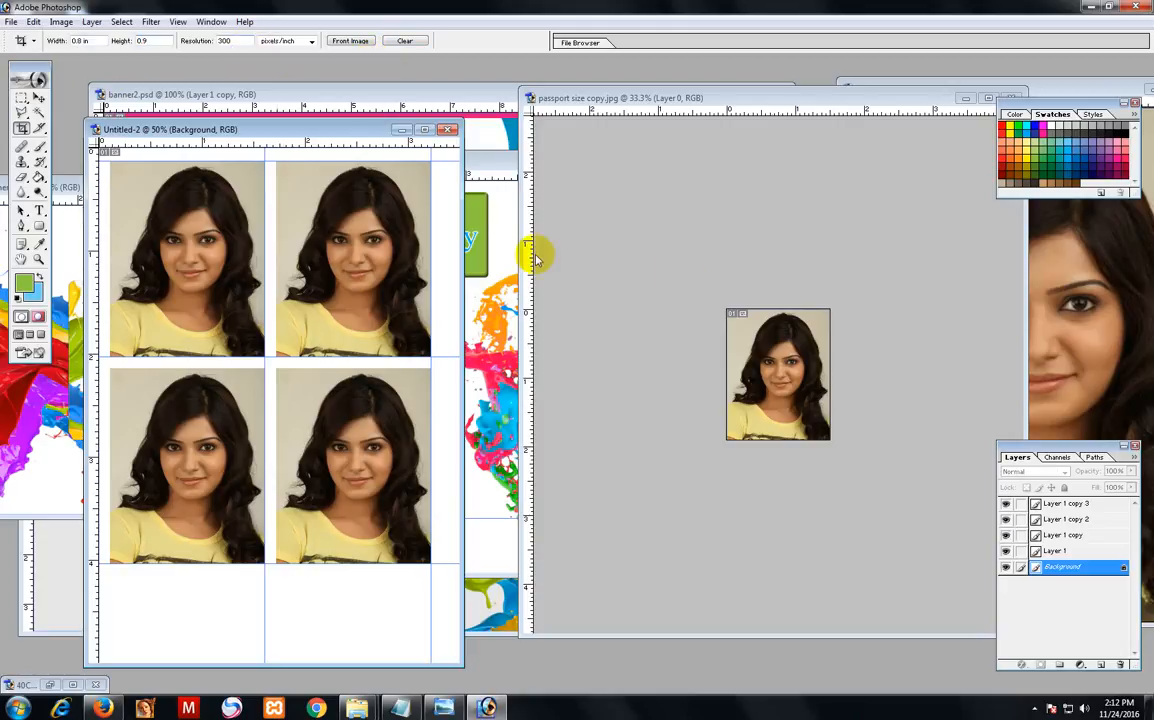
Try to crop the upper part of the portrait in passport size copy.jpg to the new small size.
left_click(740, 320)
left_click_drag(723, 303, 1115, 638)
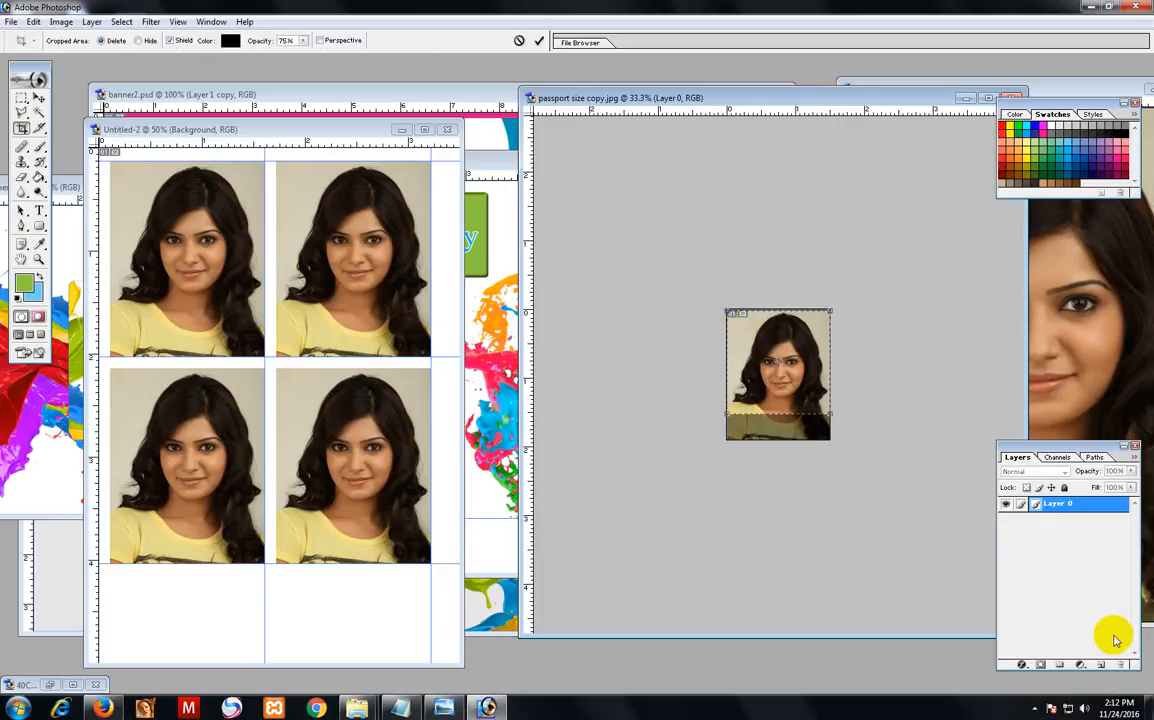
key("Return")
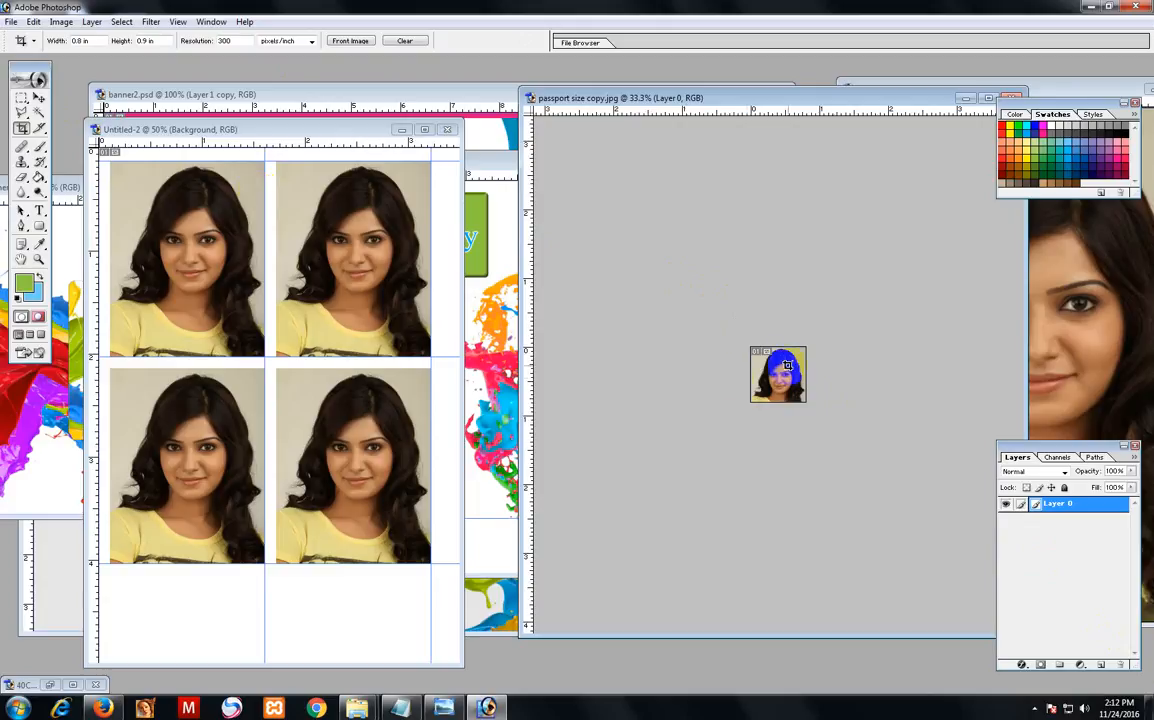
key("ctrl+plus")
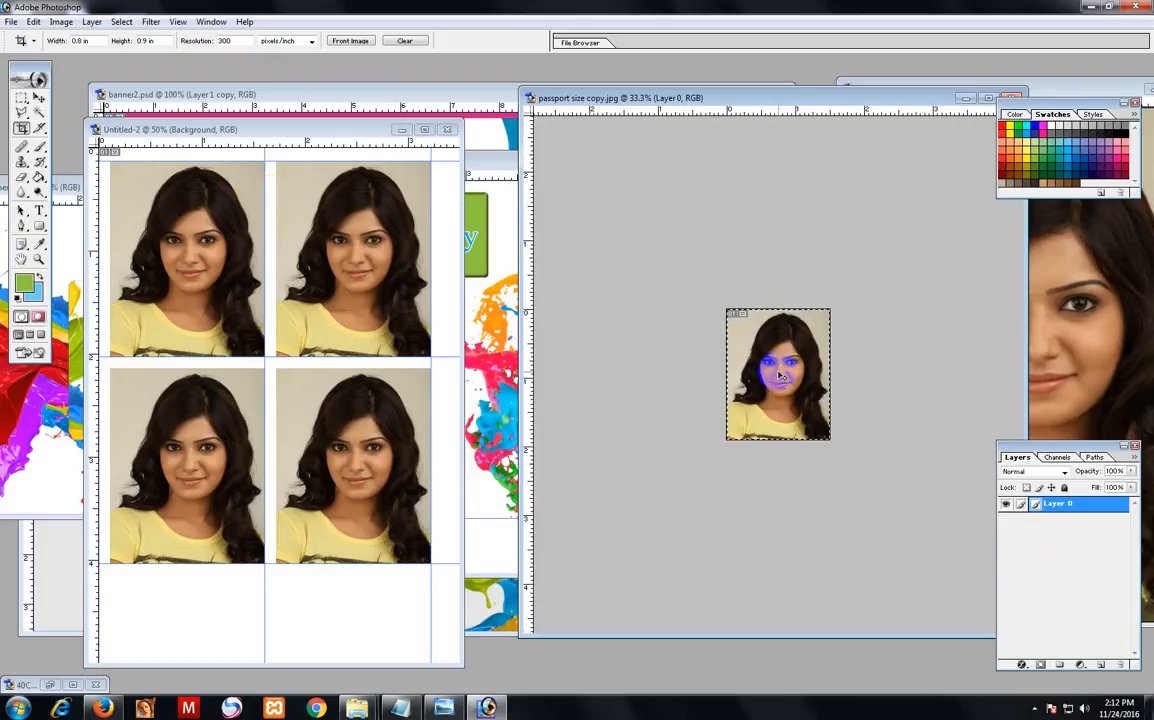
Scale the portrait down to about 1.1 × 1.35 in within its canvas, keeping its upper-left corner in place.
key("ctrl+t")
left_click_drag(827, 438, 799, 399)
key("Return")
key("c")
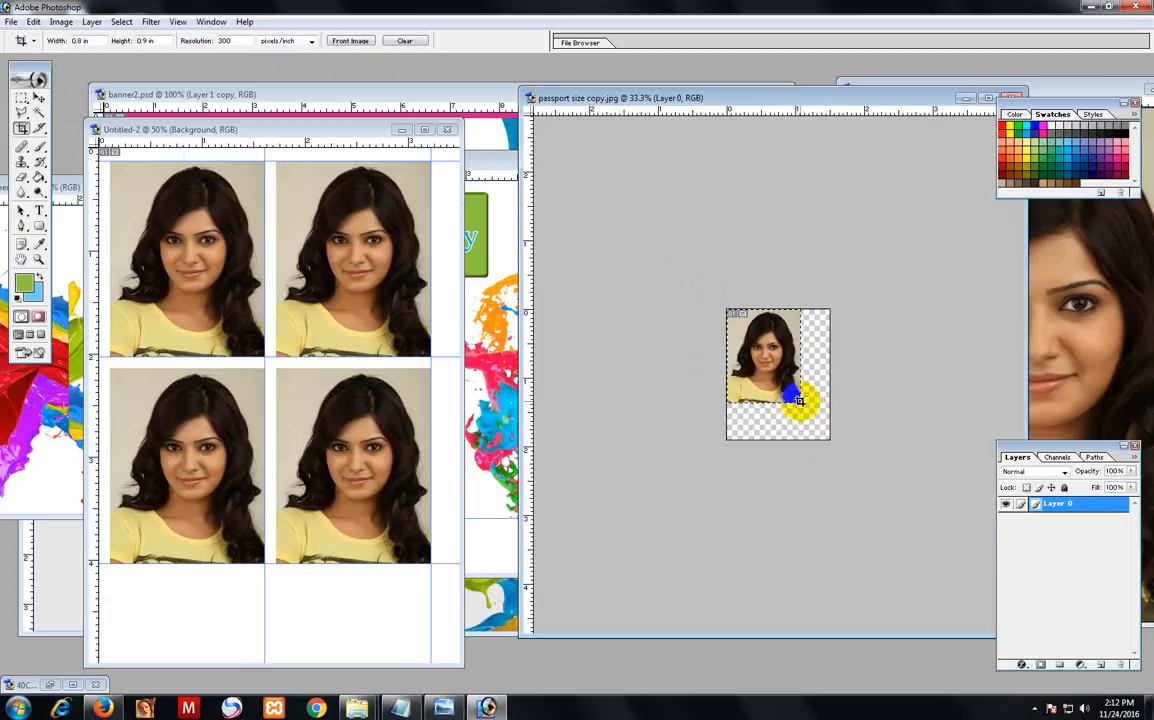
Try to crop the scaled portrait across its full width, and undo the crop.
key("ctrl+alt+0")
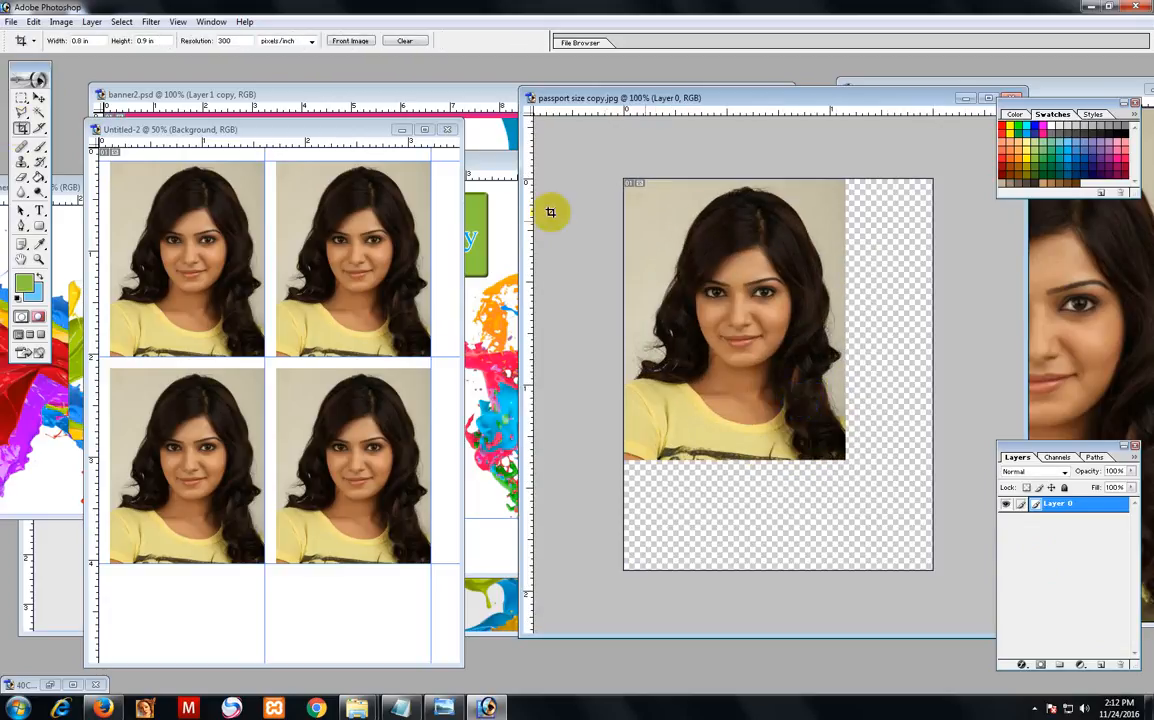
left_click_drag(608, 156, 843, 544)
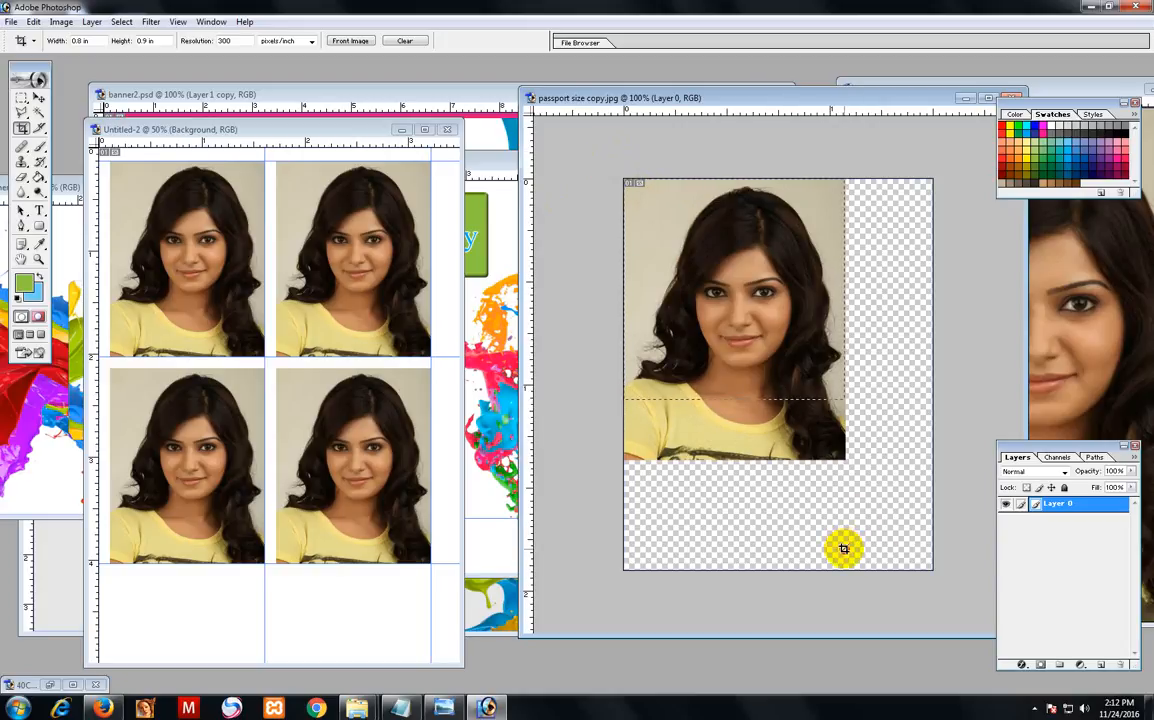
left_click(843, 548)
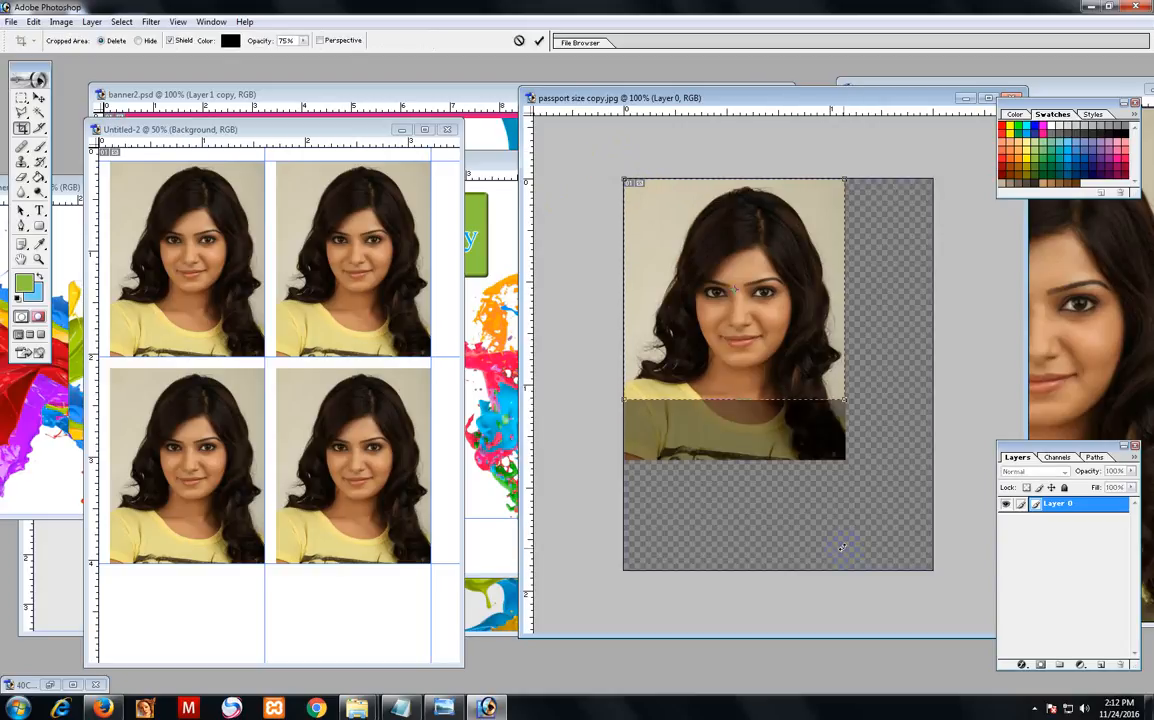
key("Return")
key("ctrl+z")
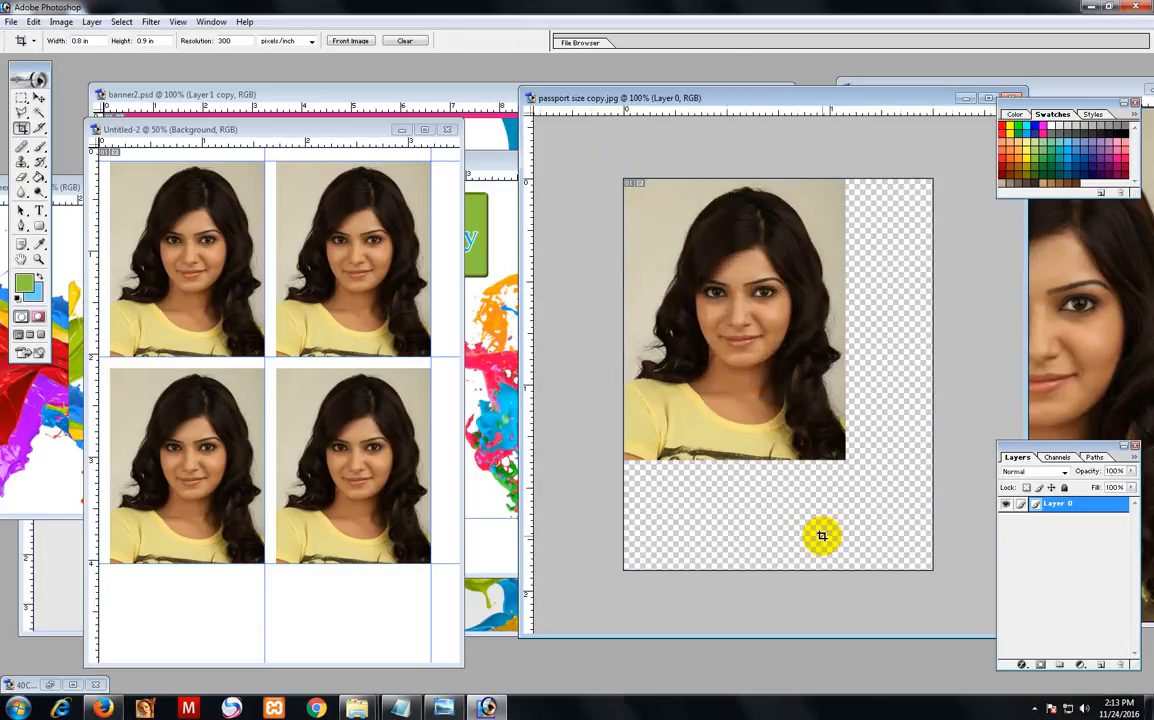
Select the portrait with a rectangular marquee and scale it to about 81.4% width and 83.4% height, anchored at its upper-left corner.
left_click(21, 95)
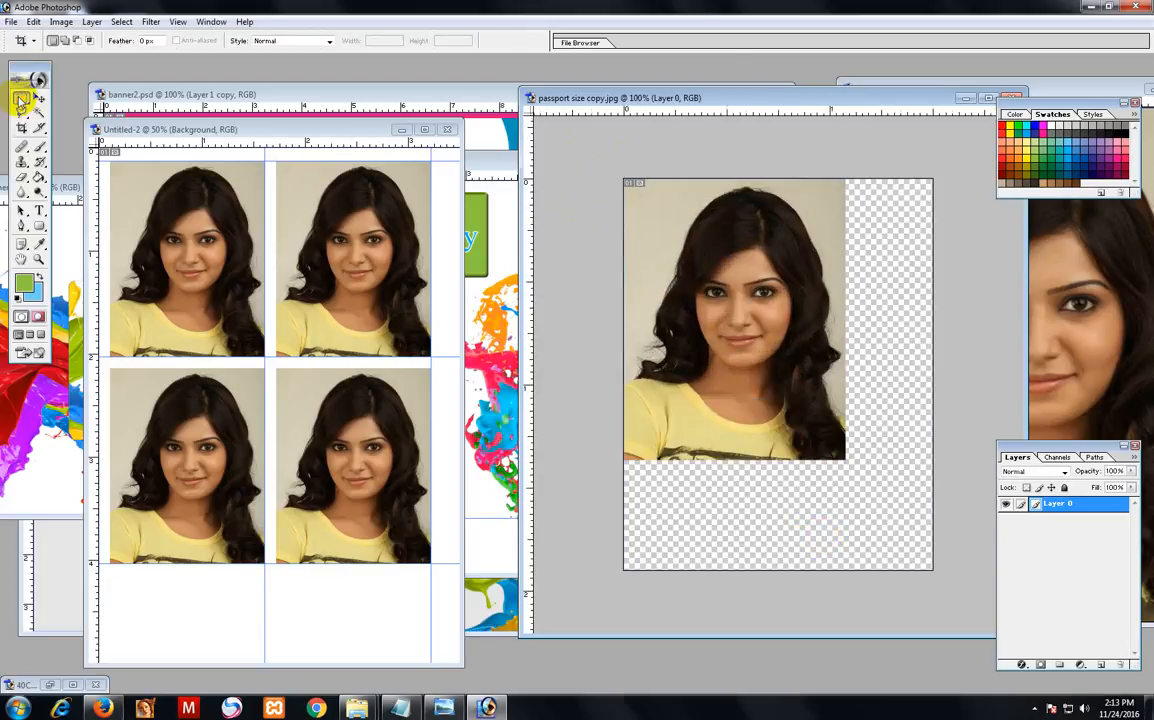
left_click_drag(624, 180, 843, 459)
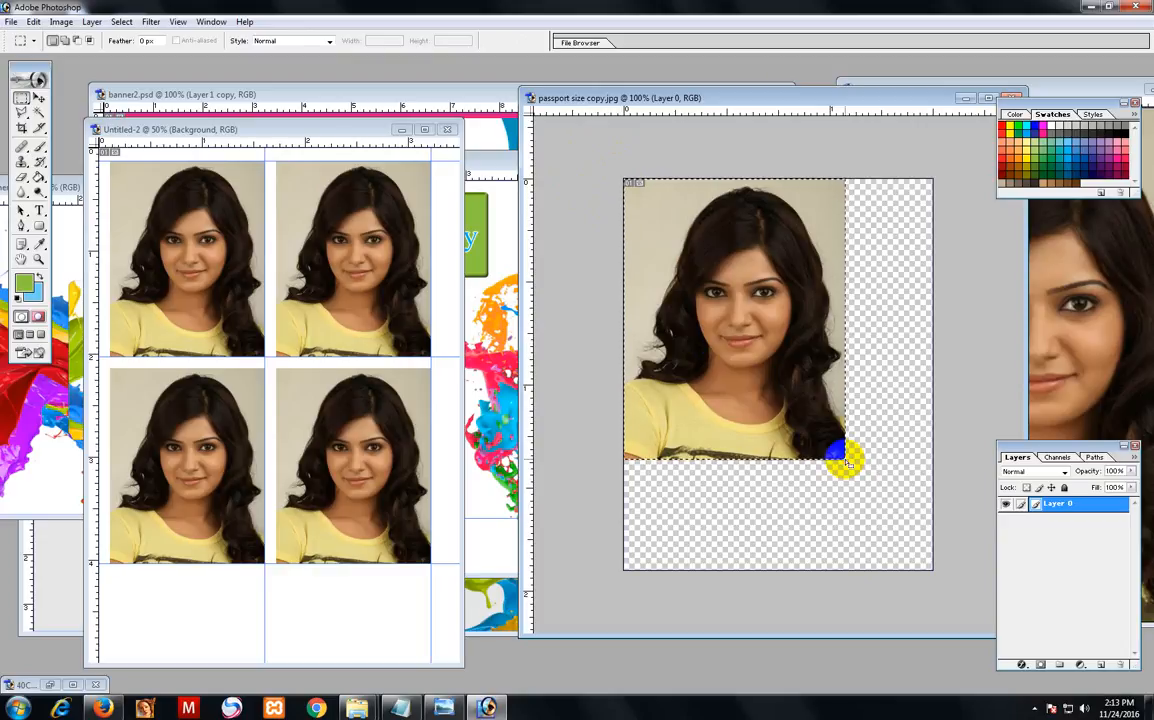
key("ctrl+t")
left_click_drag(770, 462, 768, 412)
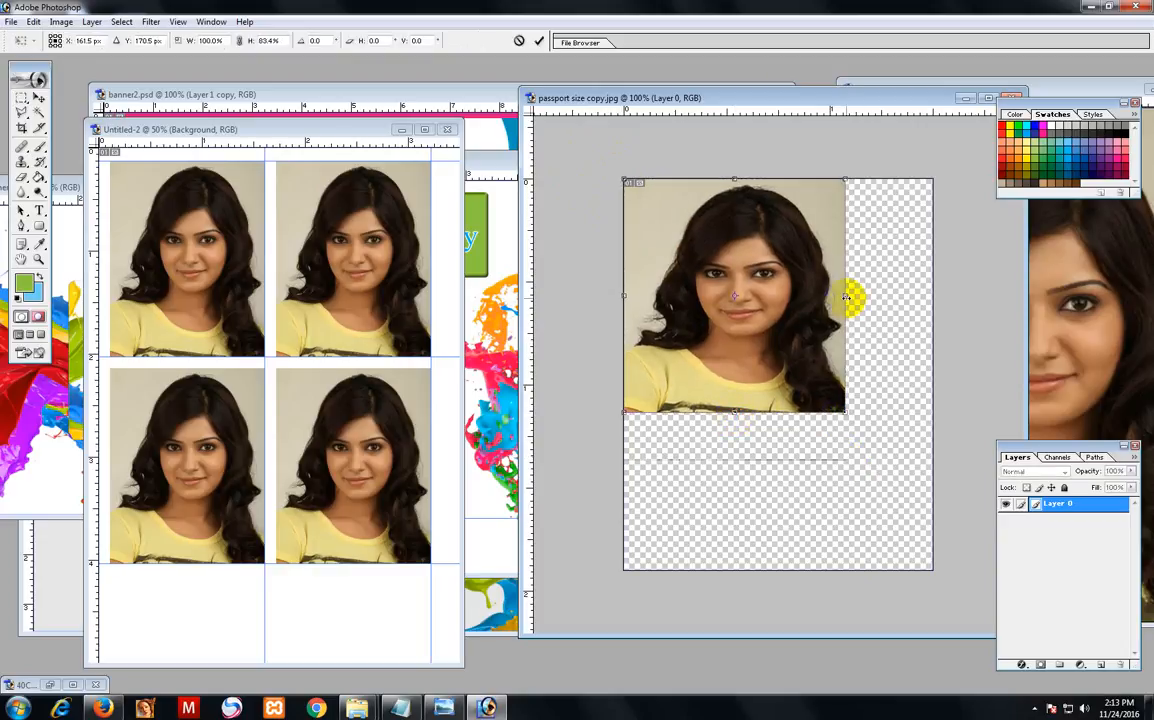
left_click_drag(845, 297, 805, 298)
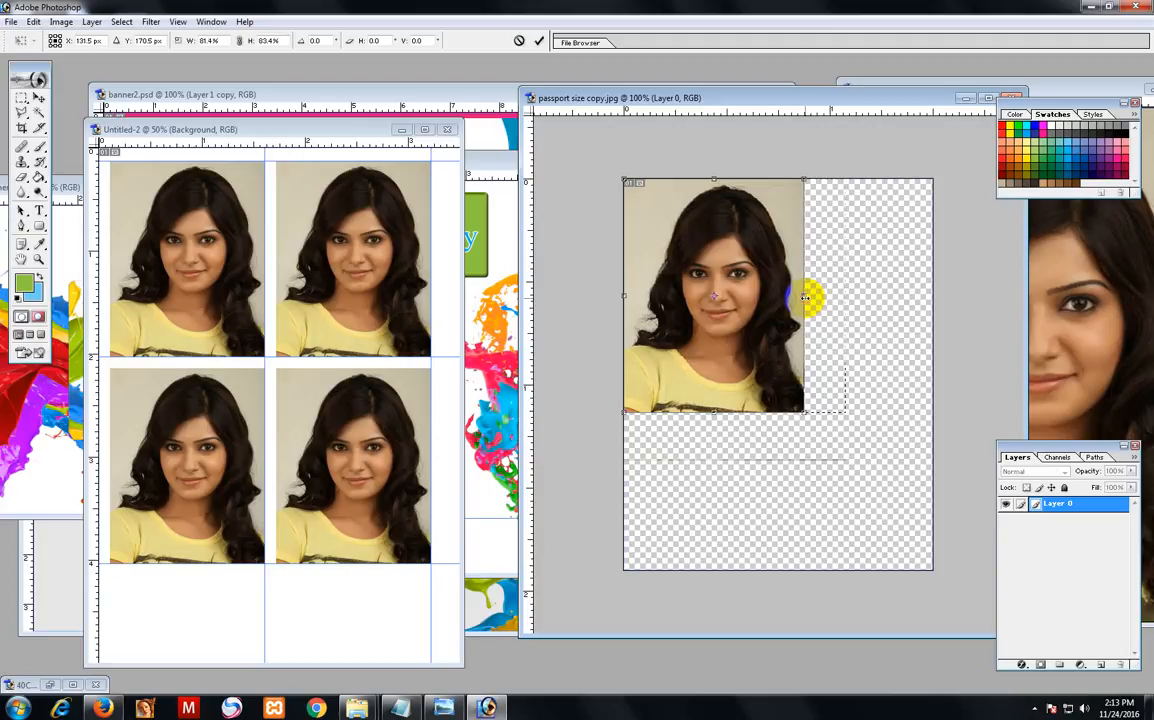
key("Return")
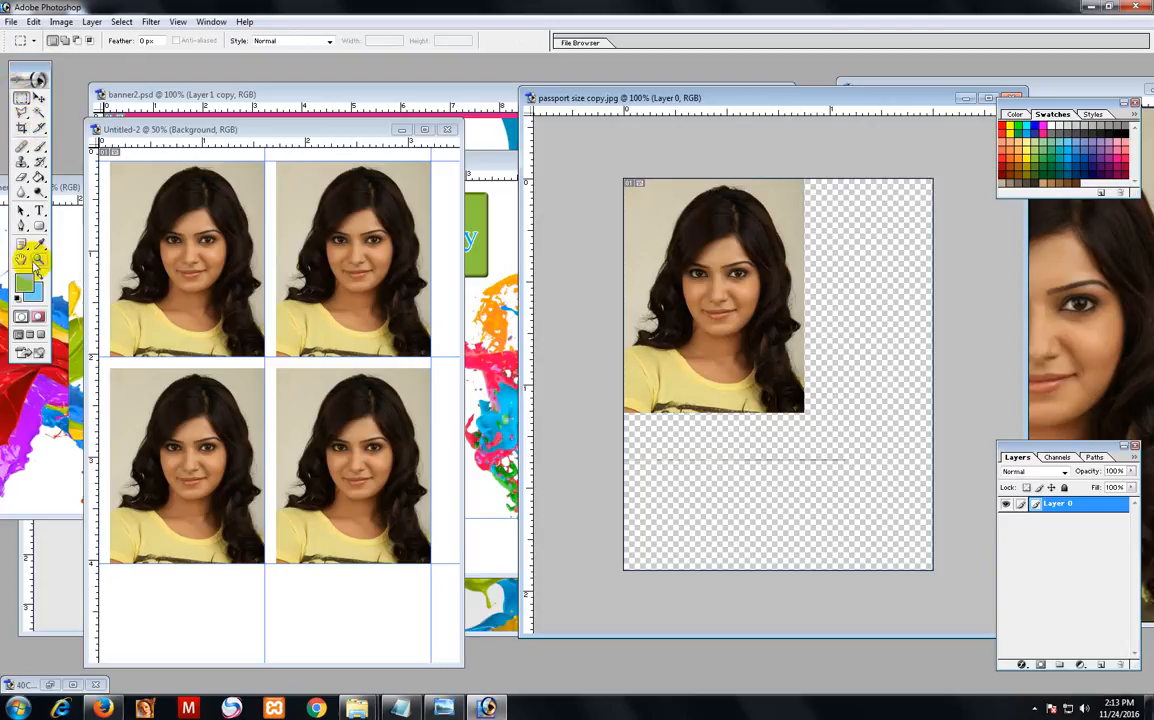
Crop the portrait to the head and shoulders across its full width, removing the lower shirt and the empty canvas.
left_click(22, 127)
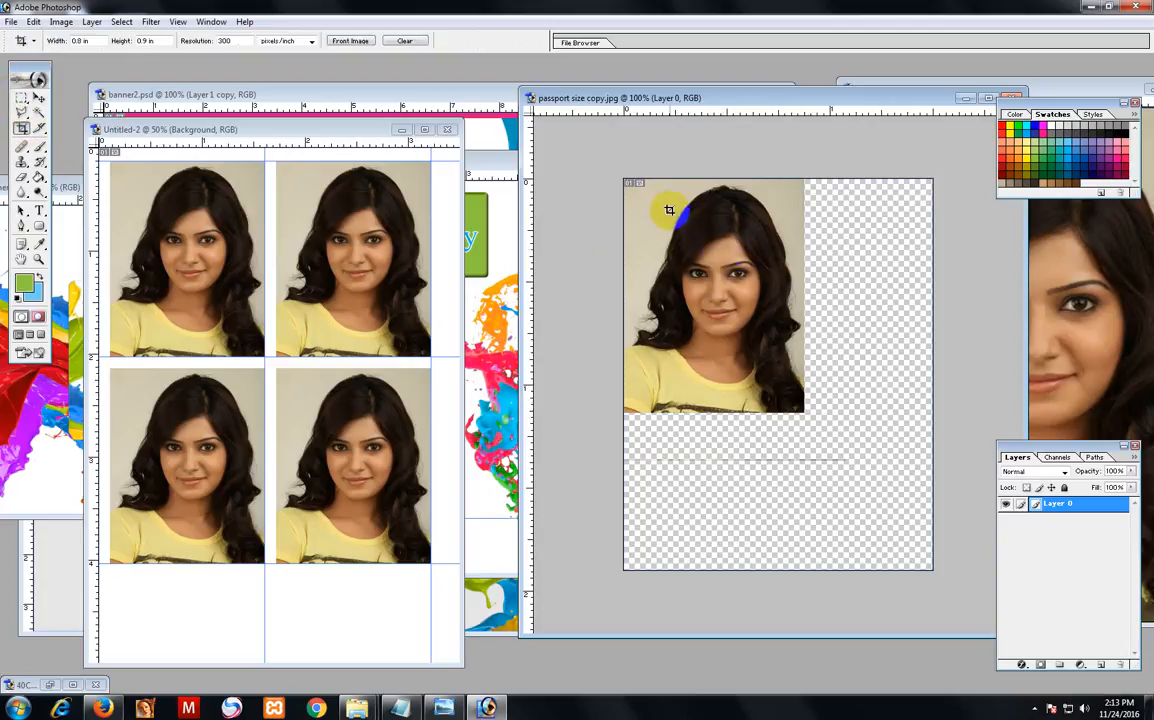
left_click_drag(627, 183, 802, 357)
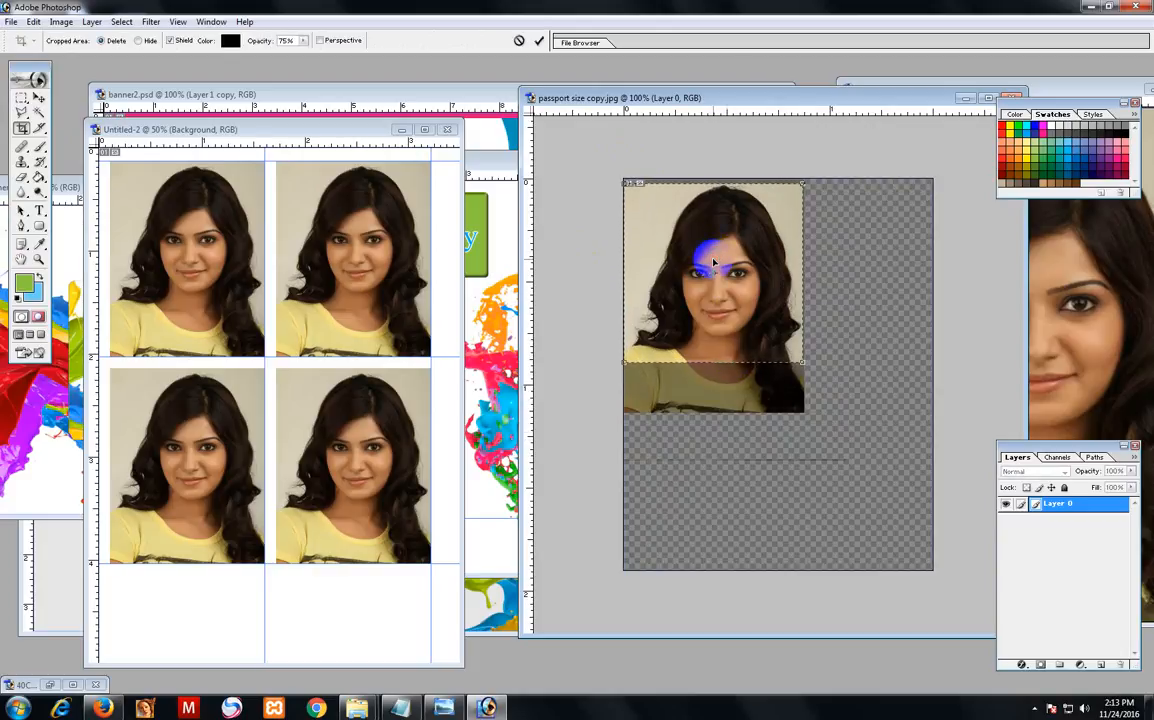
double_click(713, 262)
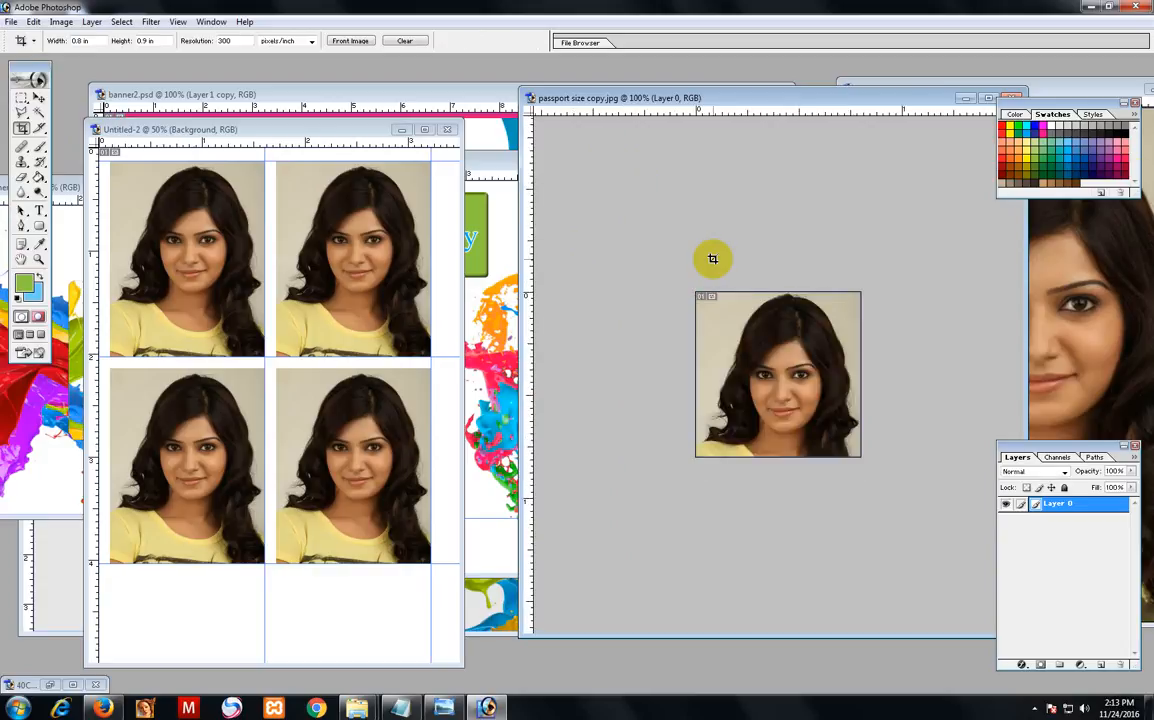
Copy the small cropped portrait into the Untitled-2 page, placing it below the second row at the left margin.
left_click(39, 97)
left_click(783, 378)
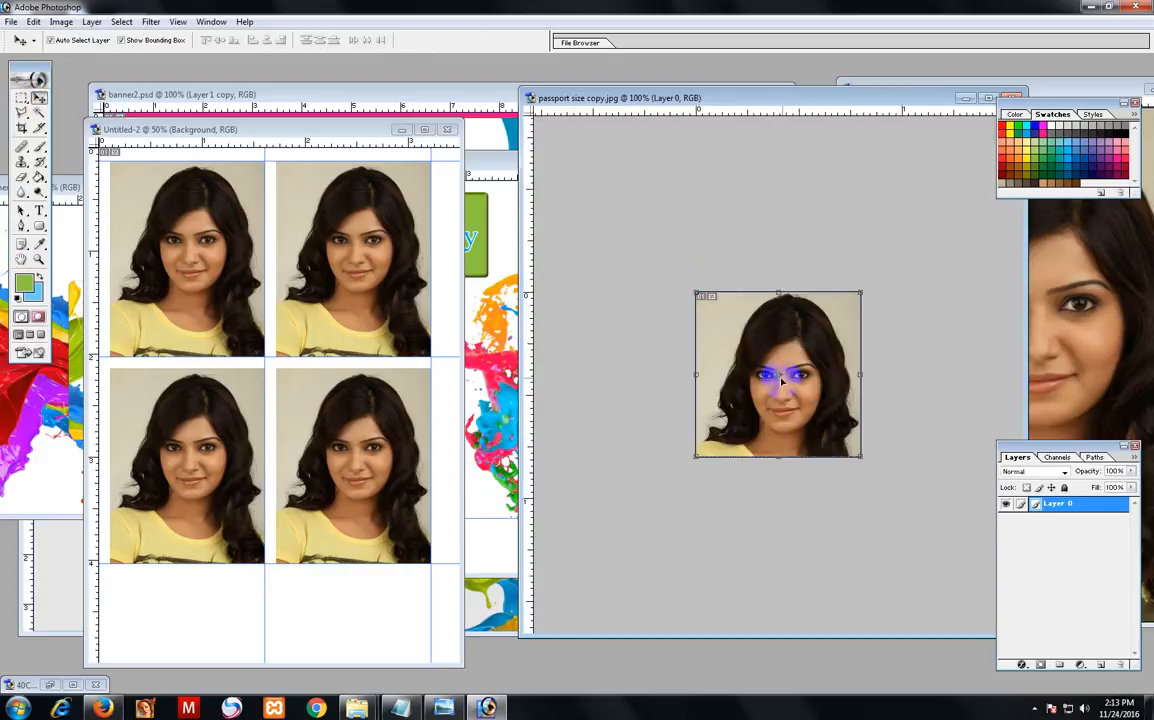
left_click_drag(783, 378, 171, 622)
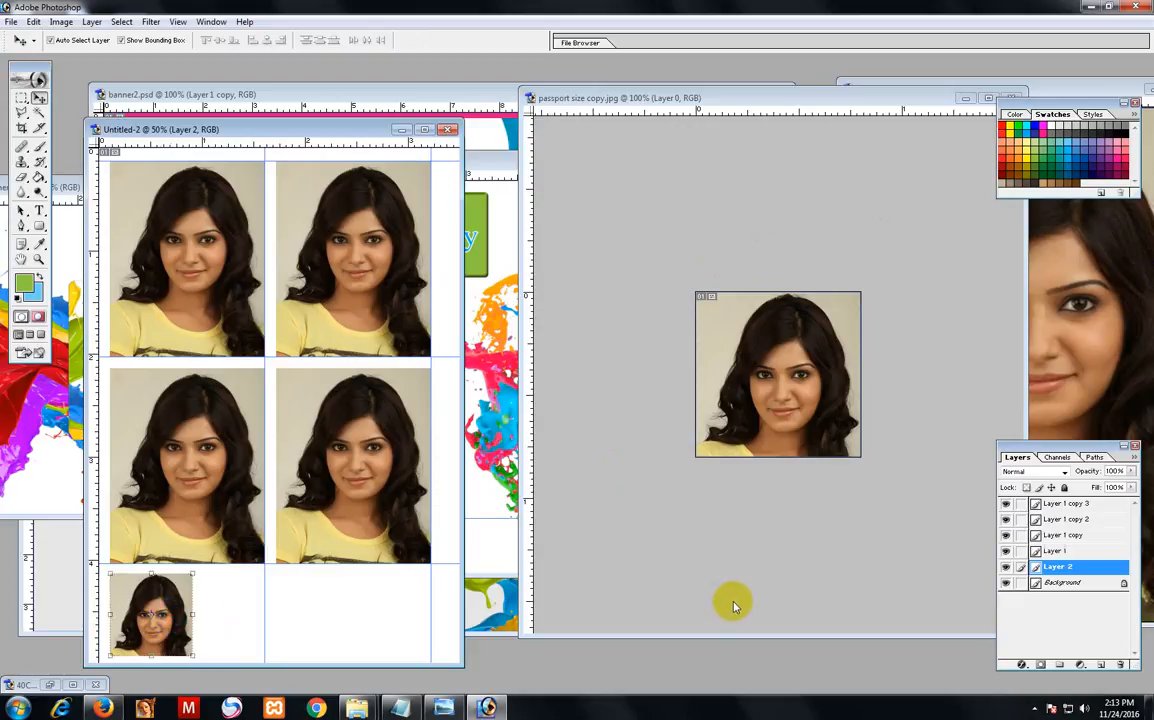
Undo placing the small portrait on the Untitled-2 page.
key("ctrl+z")
key("ctrl+alt+z")
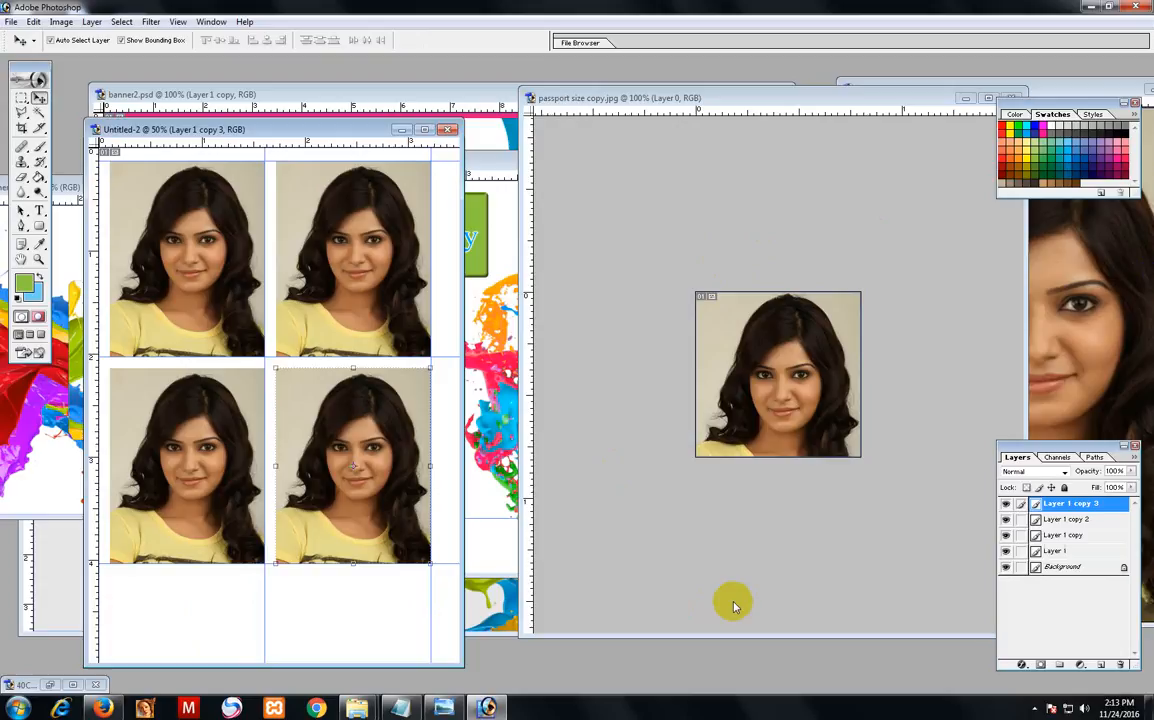
left_click(760, 402)
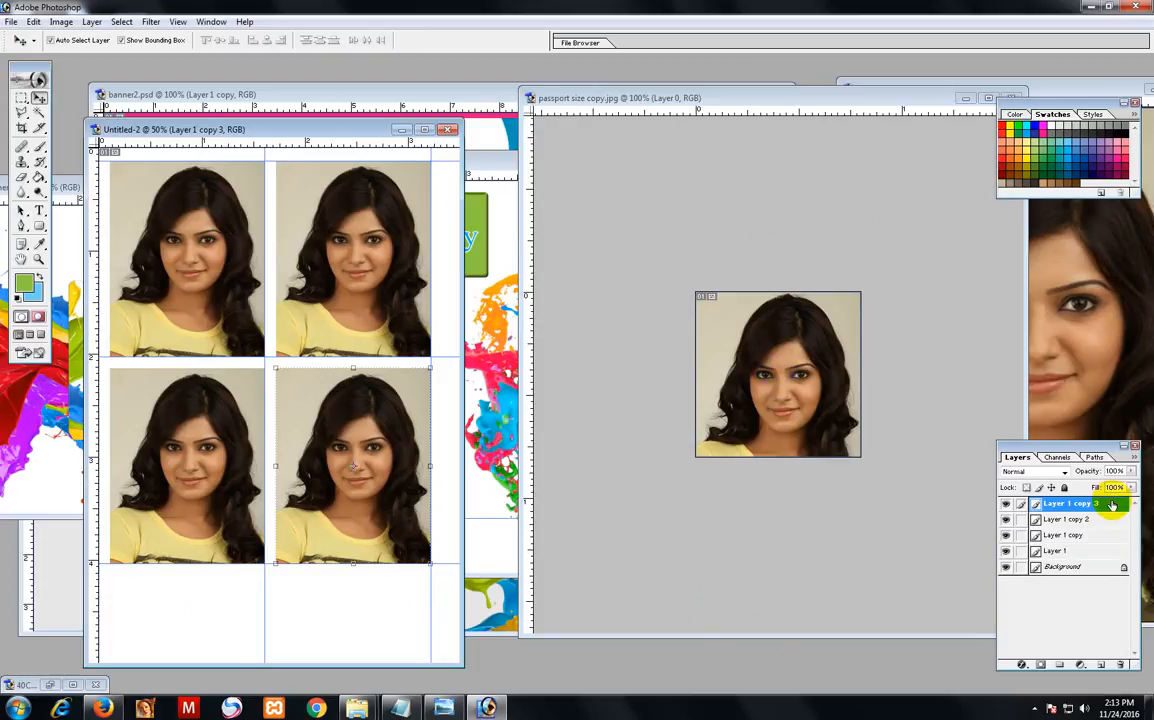
Add a 3 px outside stroke in dark colour 5B4444 to the right passport portrait in the second row.
key("h")
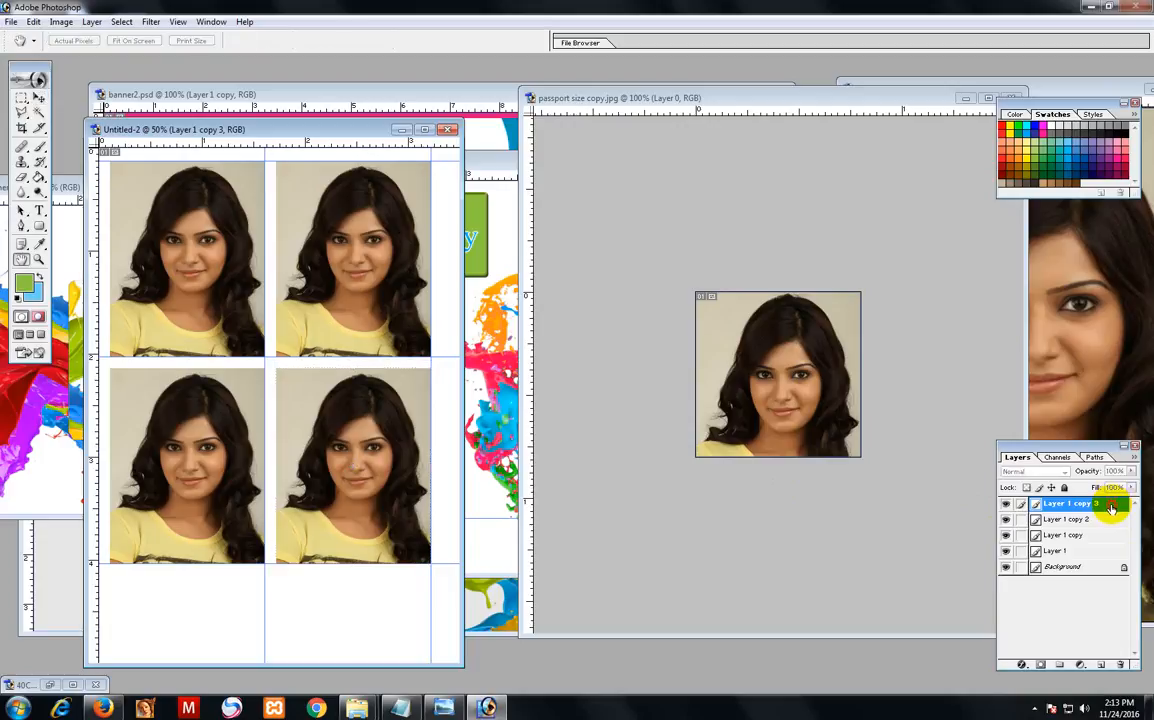
double_click(1111, 509)
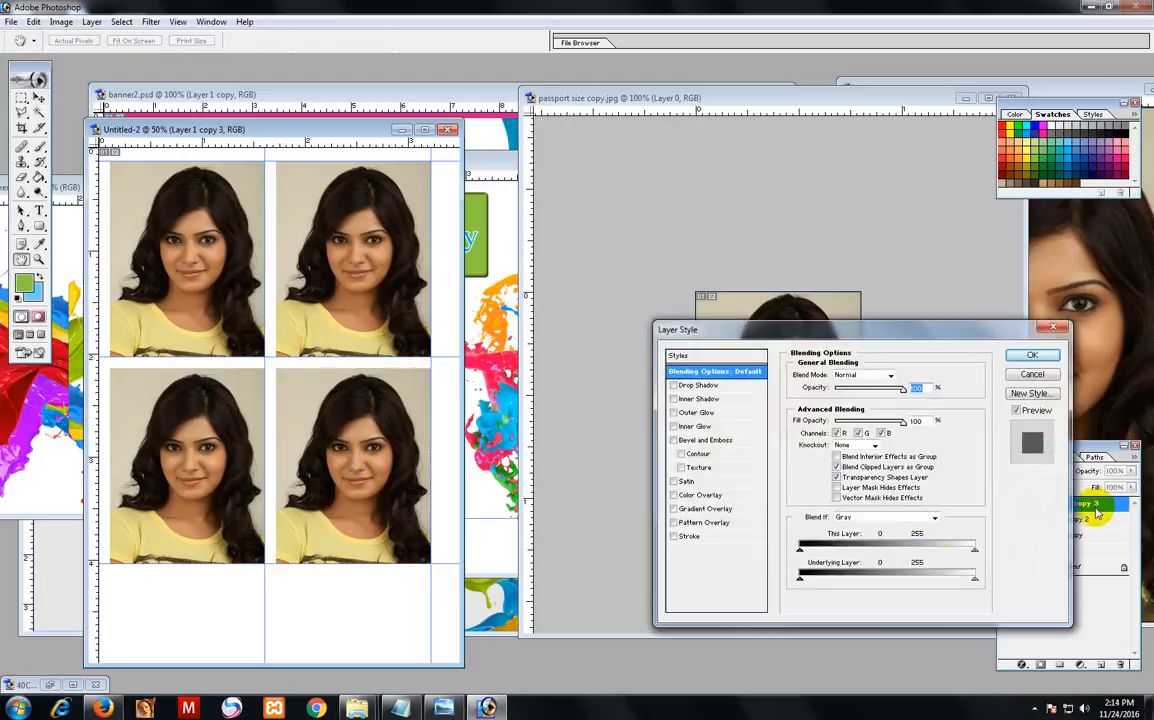
left_click(691, 535)
left_click_drag(876, 335, 433, 348)
left_click(400, 471)
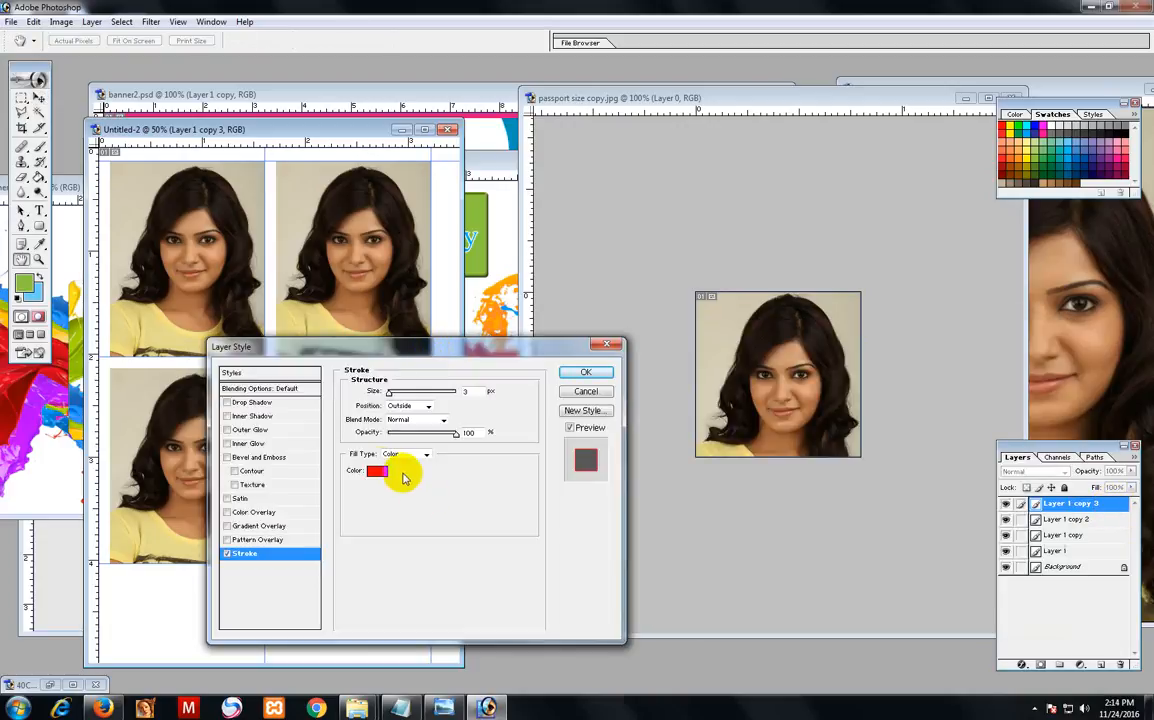
left_click(762, 377)
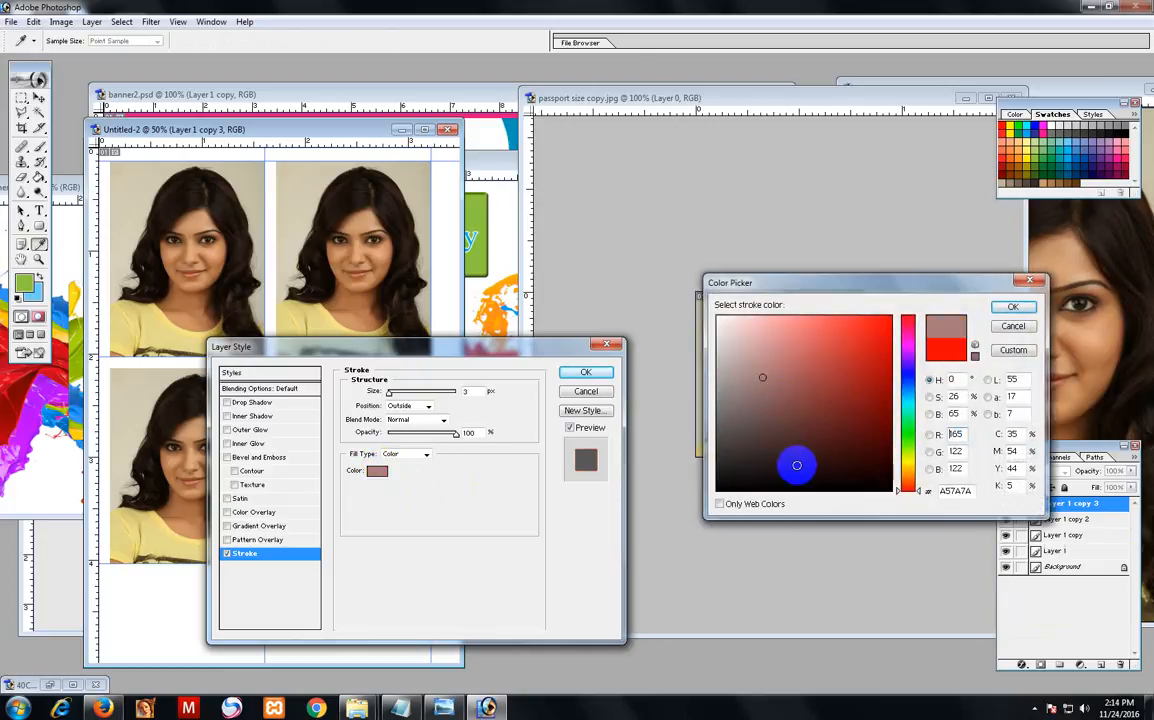
left_click_drag(760, 403, 761, 428)
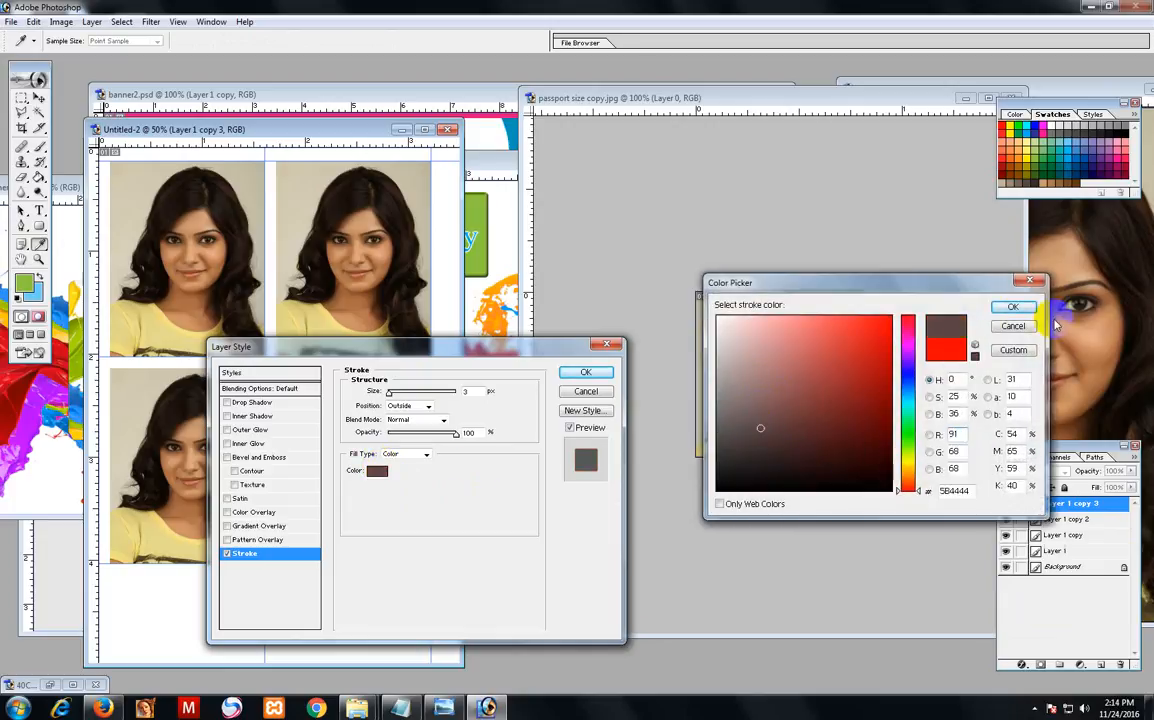
left_click(1012, 306)
left_click(592, 374)
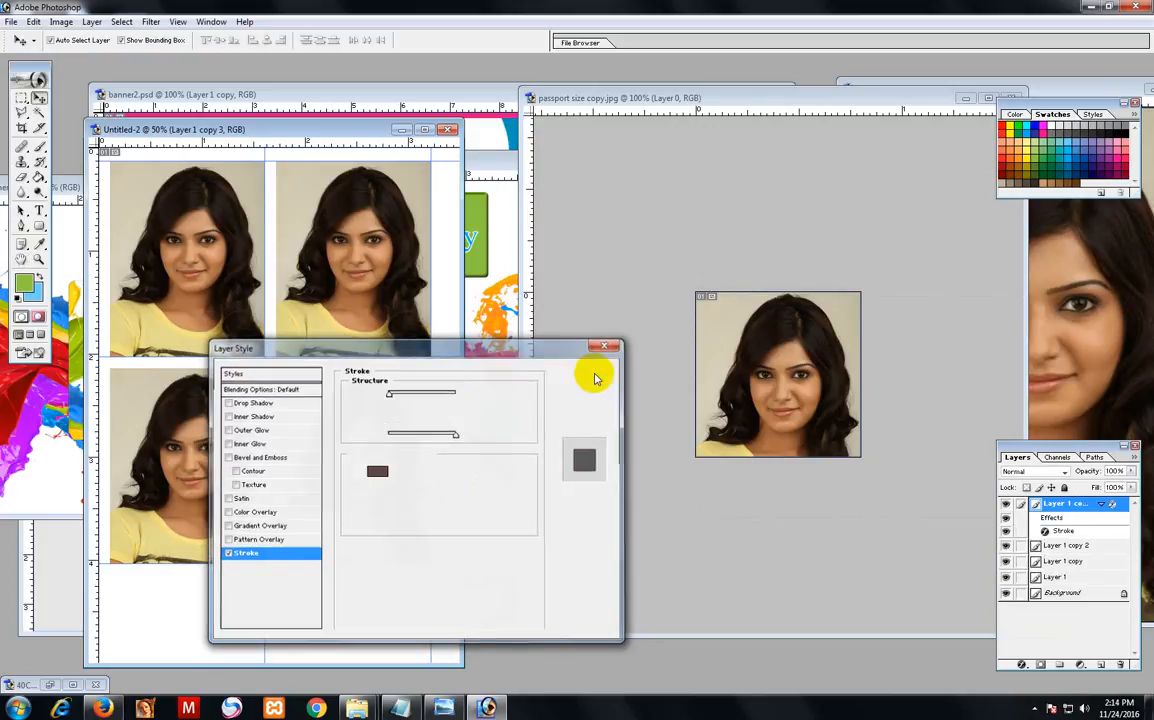
Copy the small cropped portrait onto the Untitled-2 page below the second row and give it a 3 px outside black (000000) stroke.
left_click(778, 395)
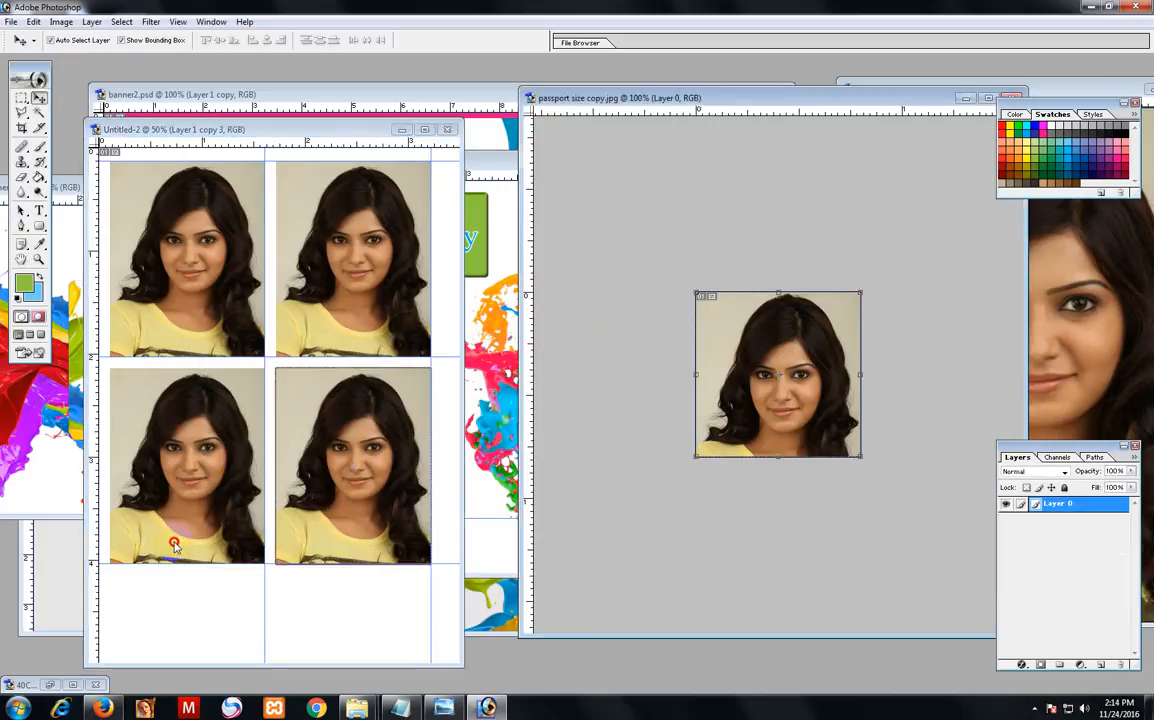
left_click_drag(673, 425, 230, 616)
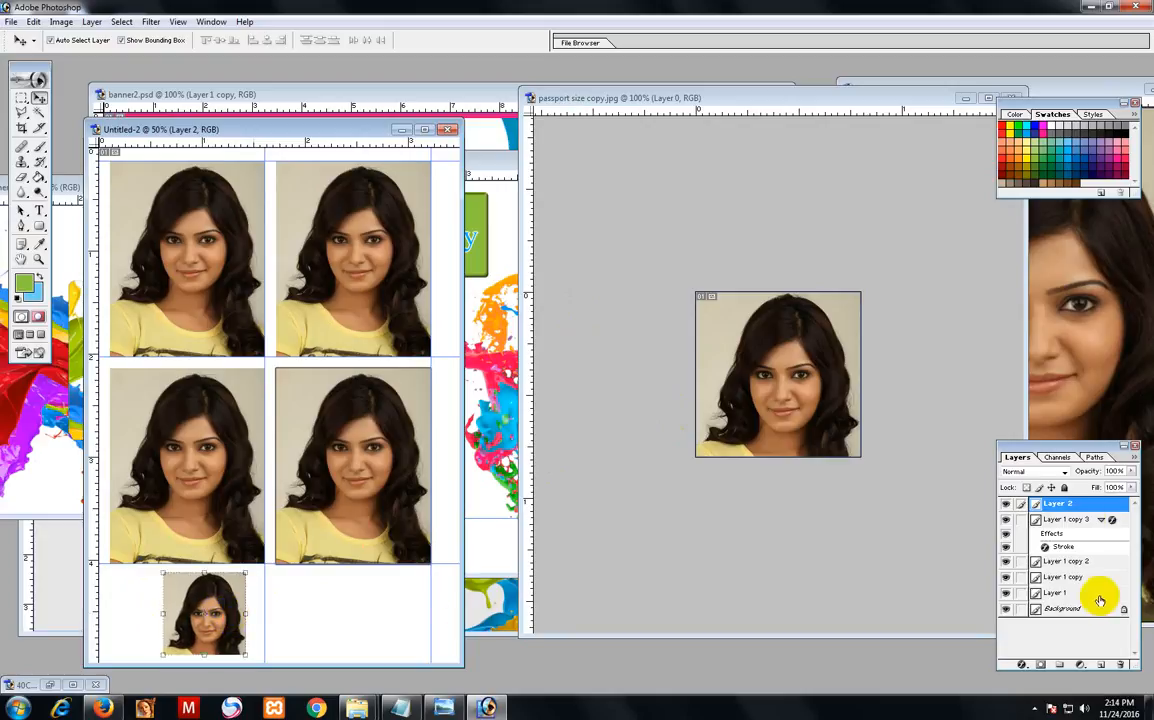
double_click(1093, 508)
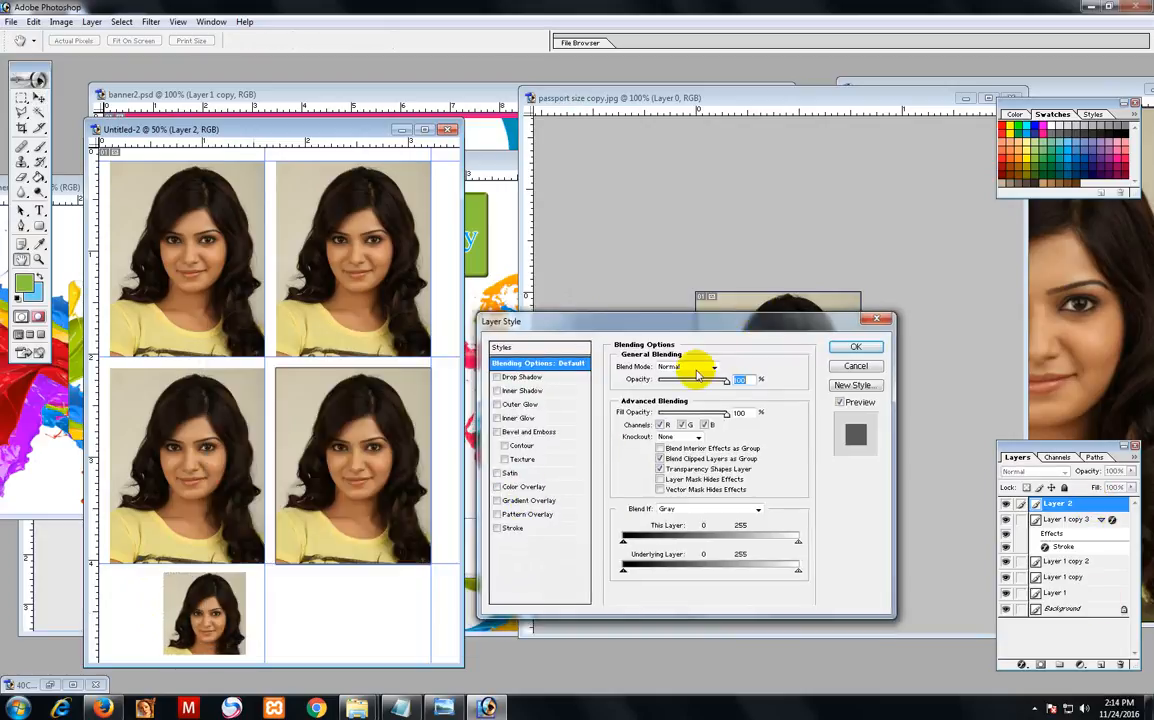
left_click(535, 527)
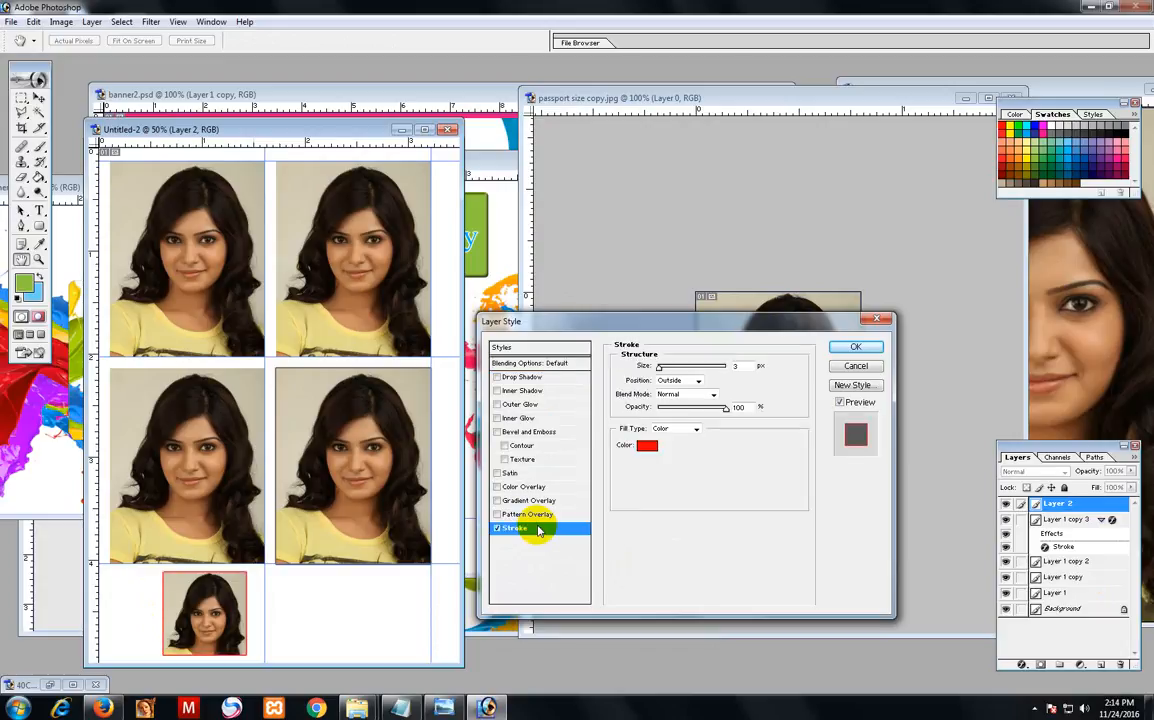
left_click(648, 446)
left_click_drag(773, 433, 690, 510)
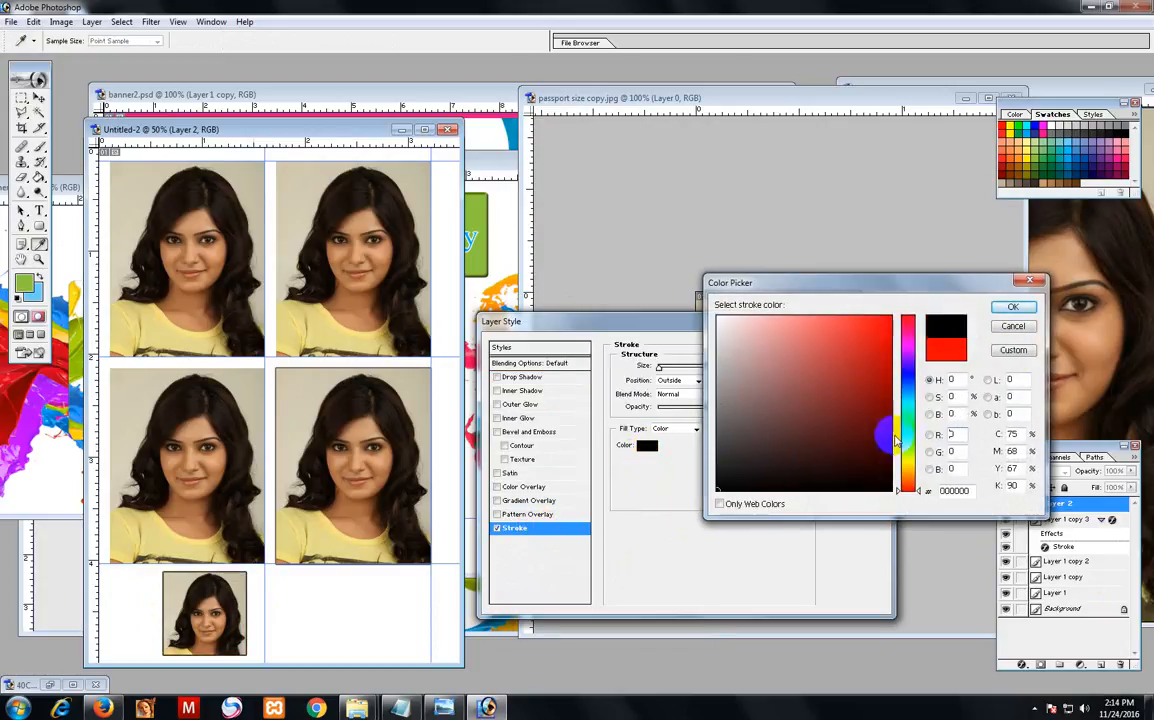
left_click(1012, 307)
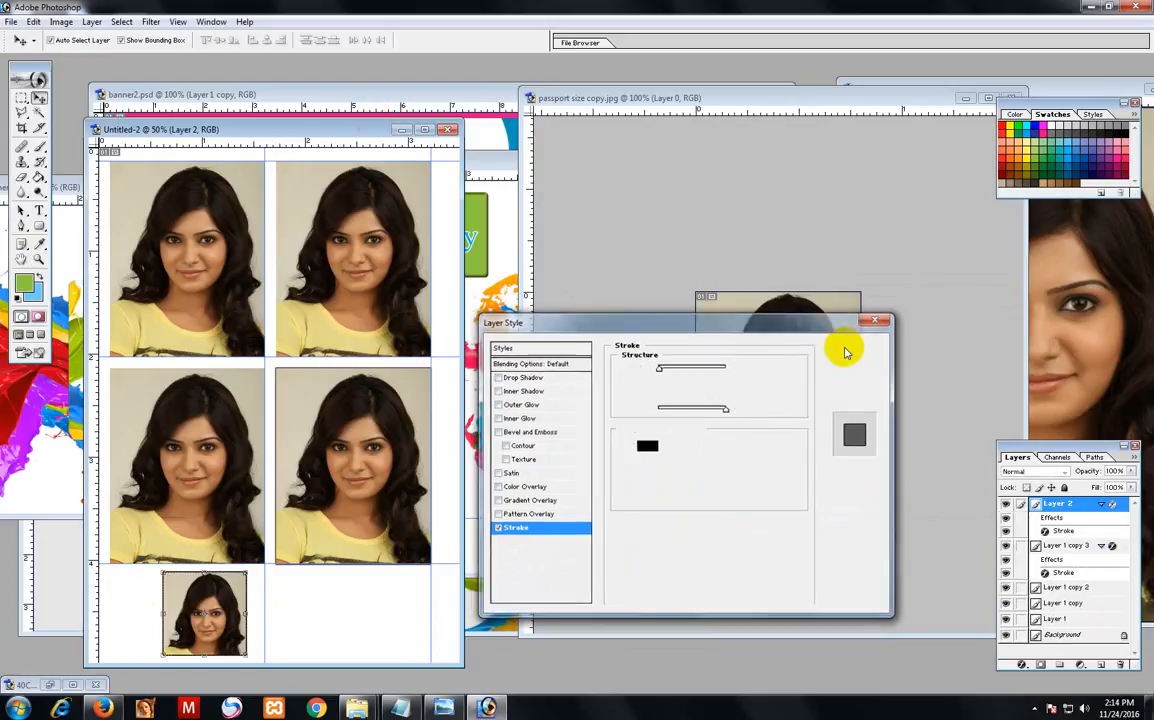
left_click(855, 346)
Rotate the small portrait by -90° and move it towards the page's left margin.
left_click_drag(322, 131, 695, 92)
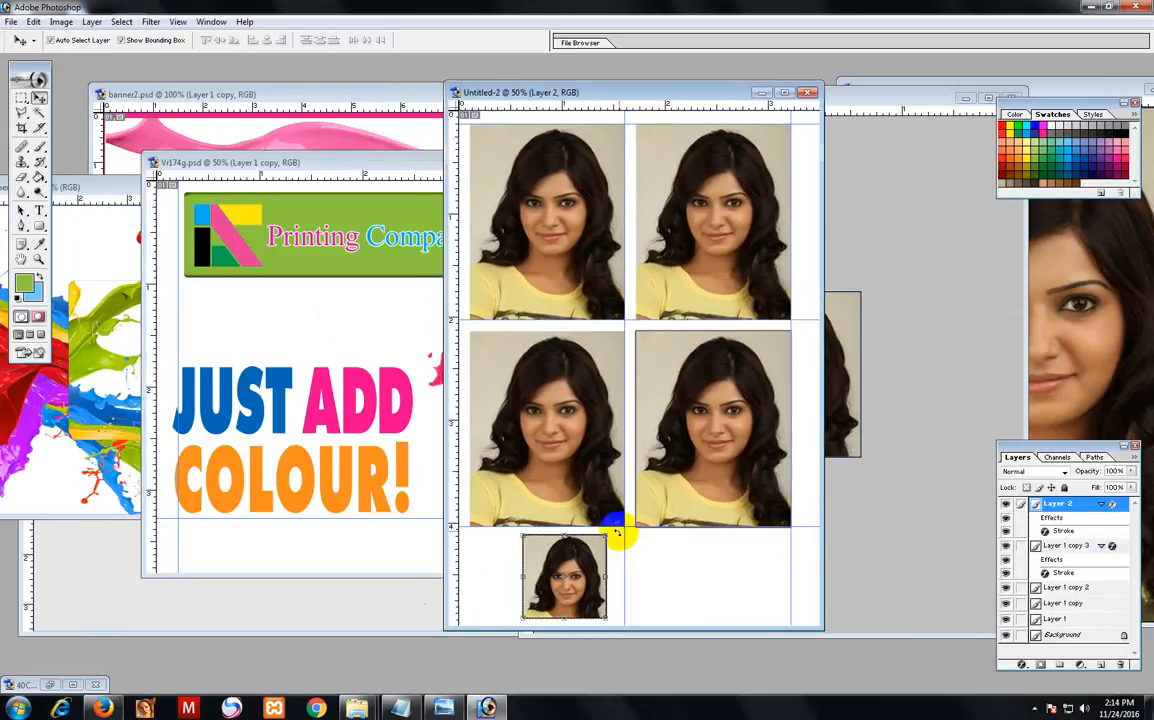
left_click_drag(616, 535, 520, 520)
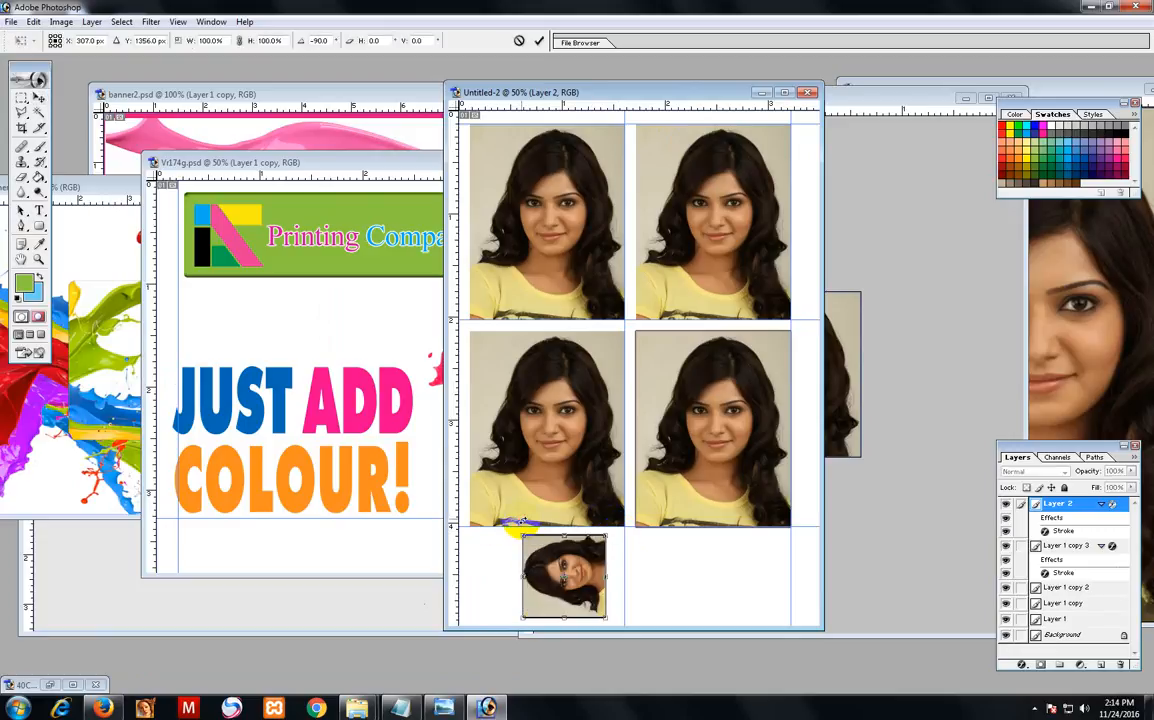
key("Return")
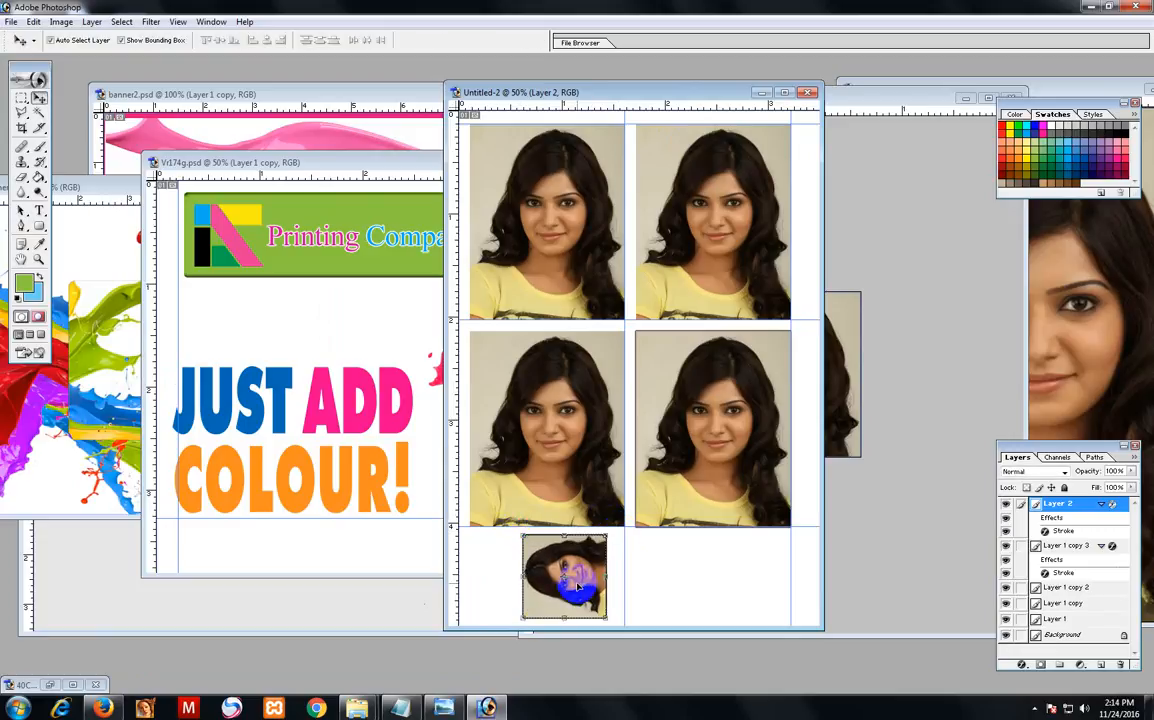
left_click_drag(577, 587, 526, 585)
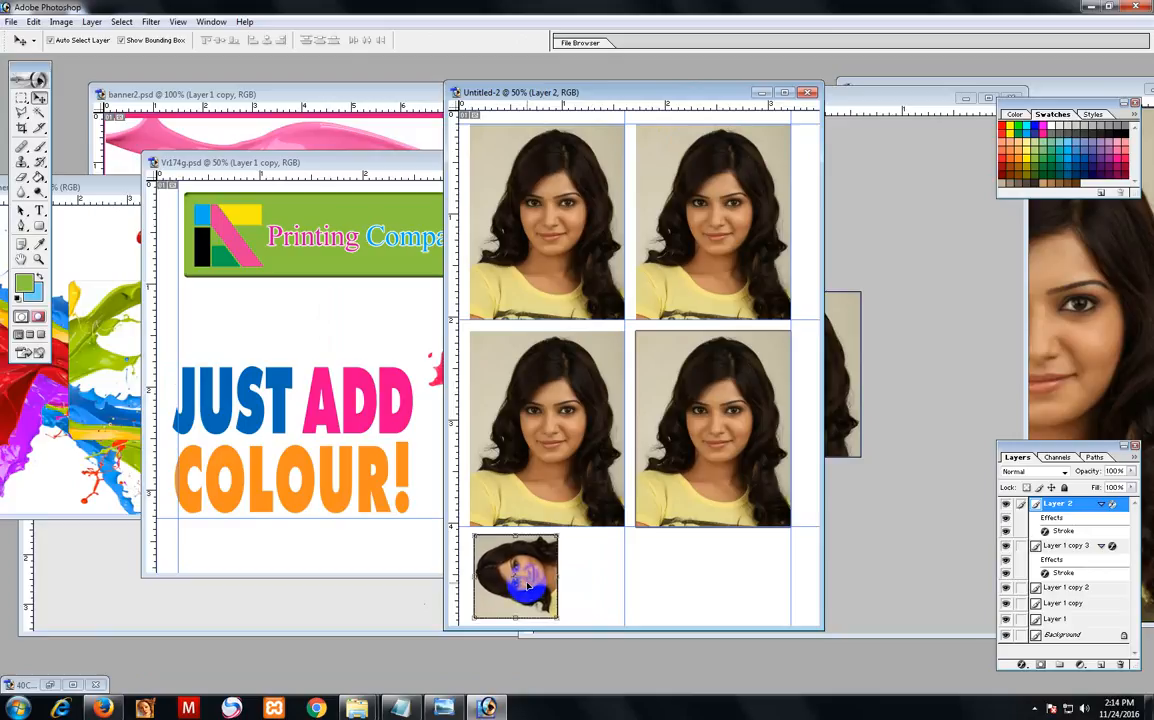
Duplicate the rotated small portrait three times across the bottom row, and shift the first one closer to the left margin.
left_click_drag(518, 589, 610, 590)
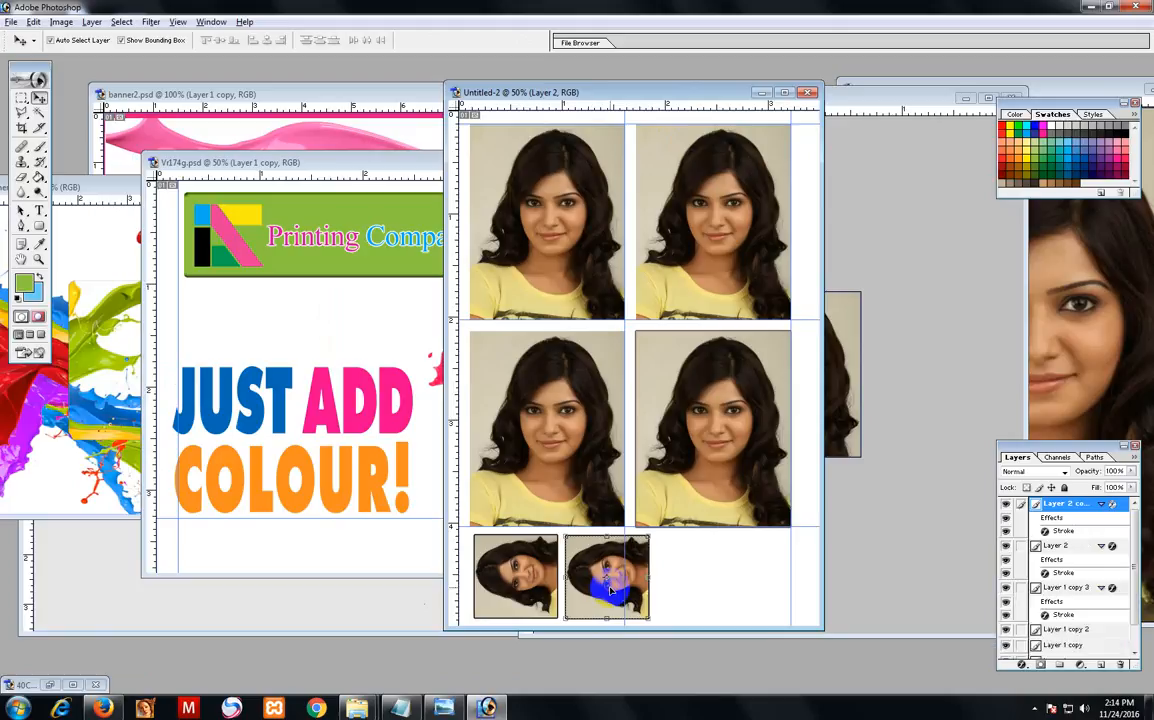
left_click_drag(610, 590, 783, 590)
left_click(507, 590)
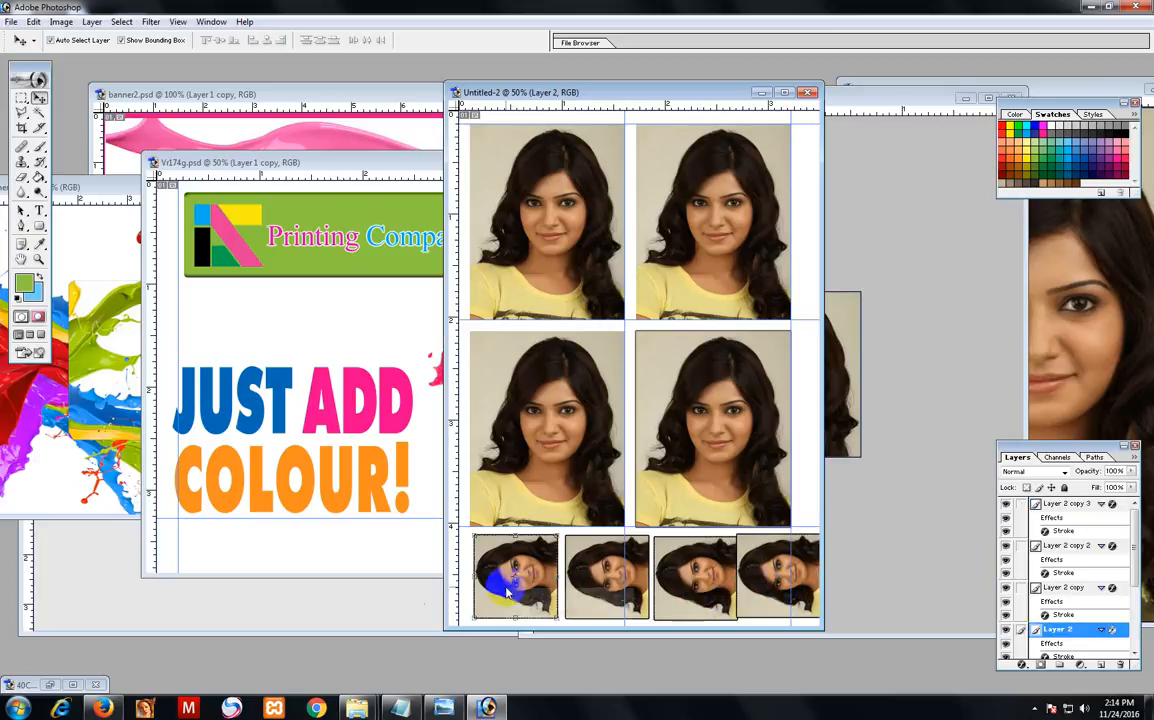
right_click(507, 590)
left_click(532, 603)
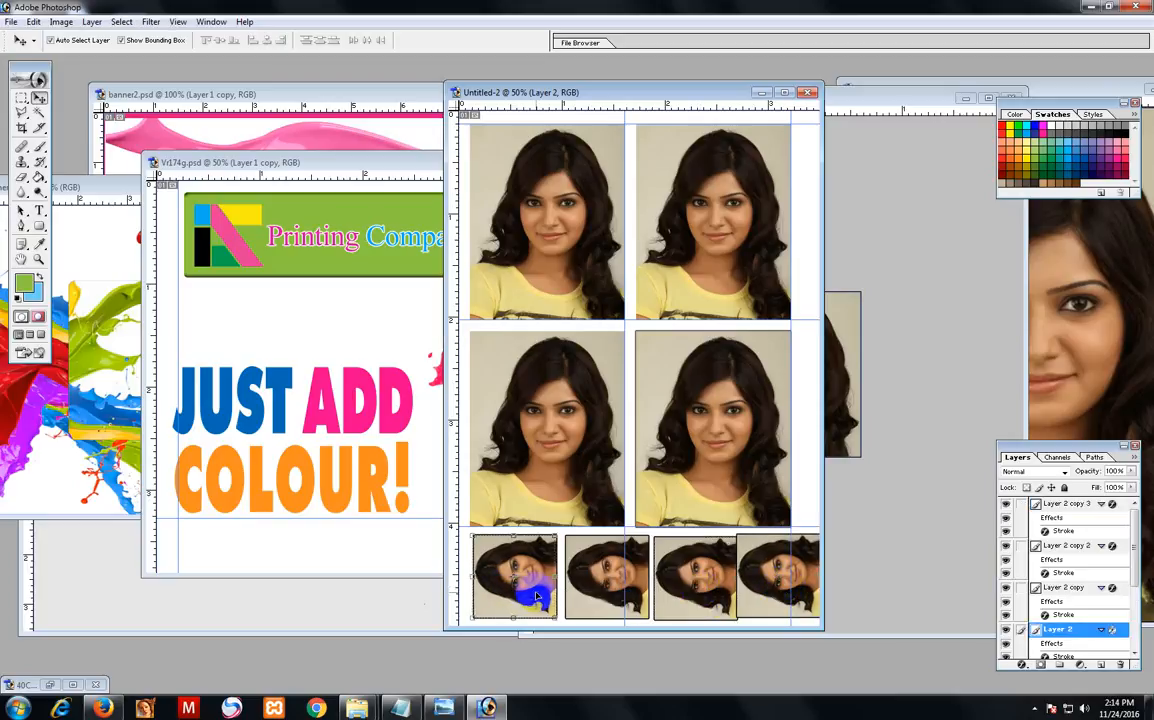
left_click_drag(537, 596, 531, 596)
Shift the second, third and fourth small portraits left to even out the gaps in the row.
right_click(597, 590)
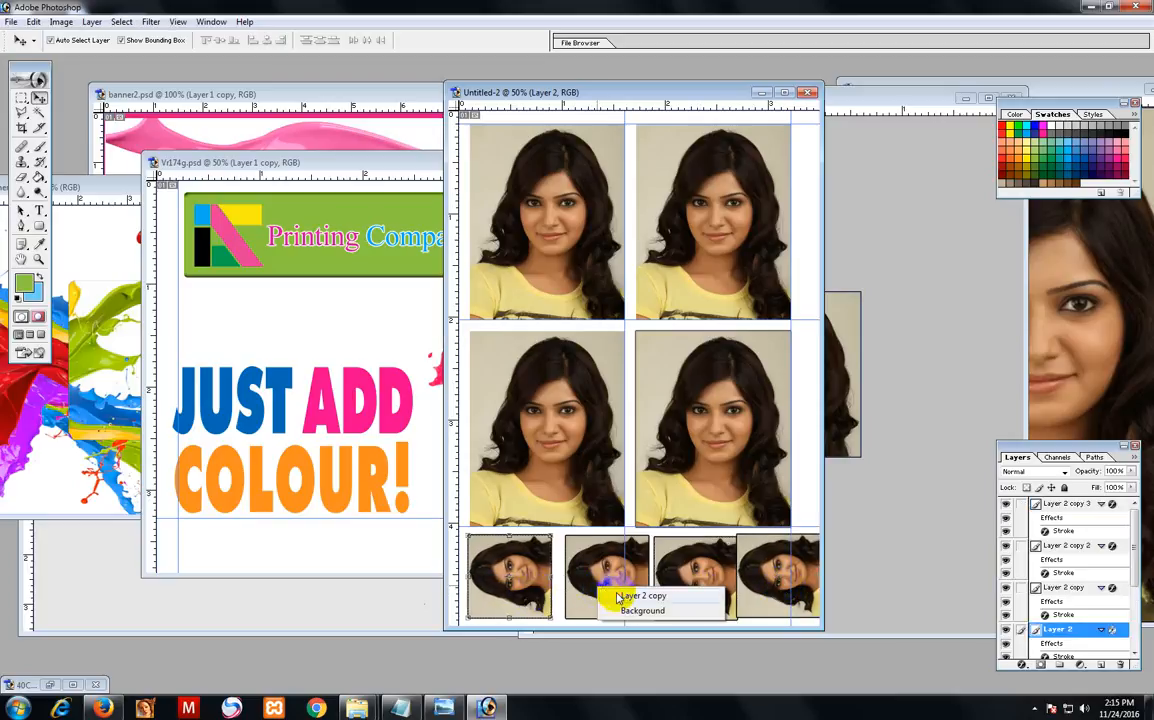
left_click(618, 597)
left_click_drag(622, 596, 617, 596)
right_click(680, 592)
left_click(705, 602)
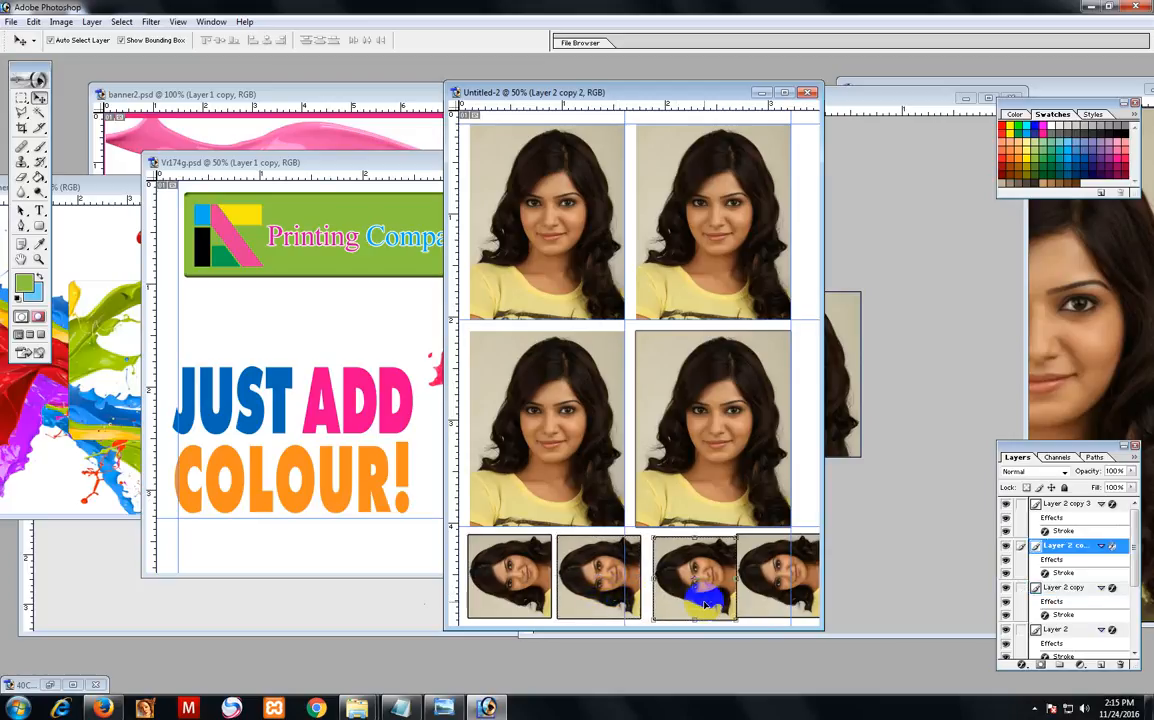
left_click_drag(705, 604, 698, 604)
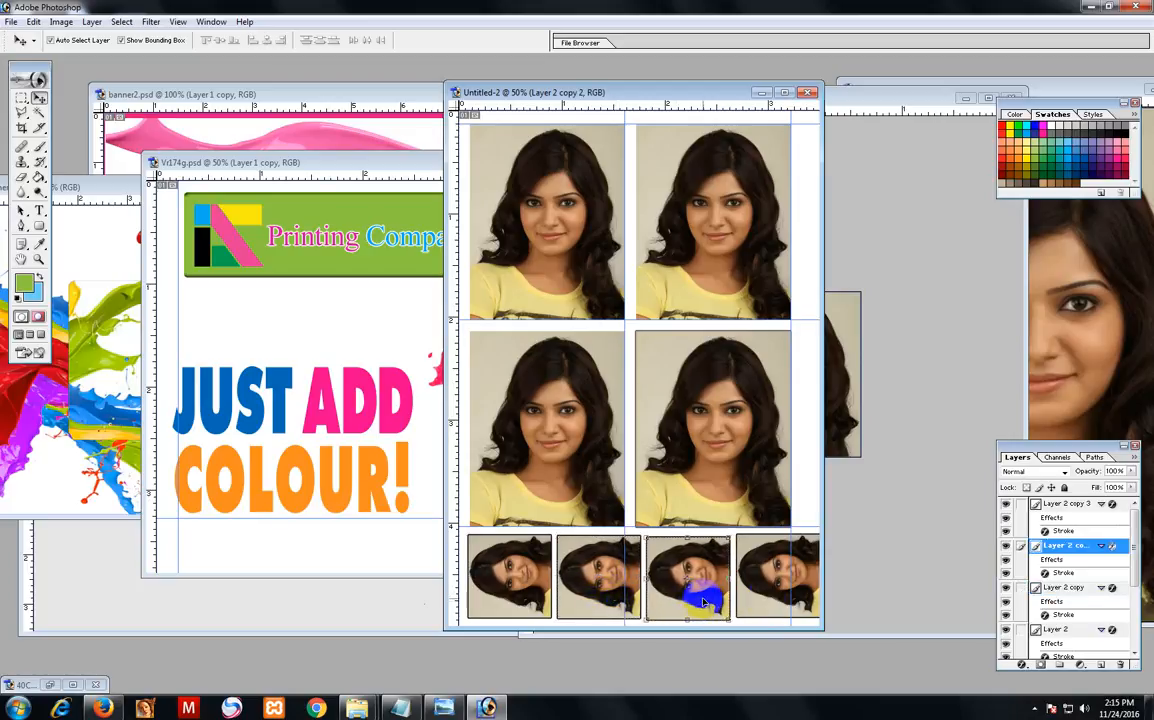
right_click(763, 589)
left_click(783, 597)
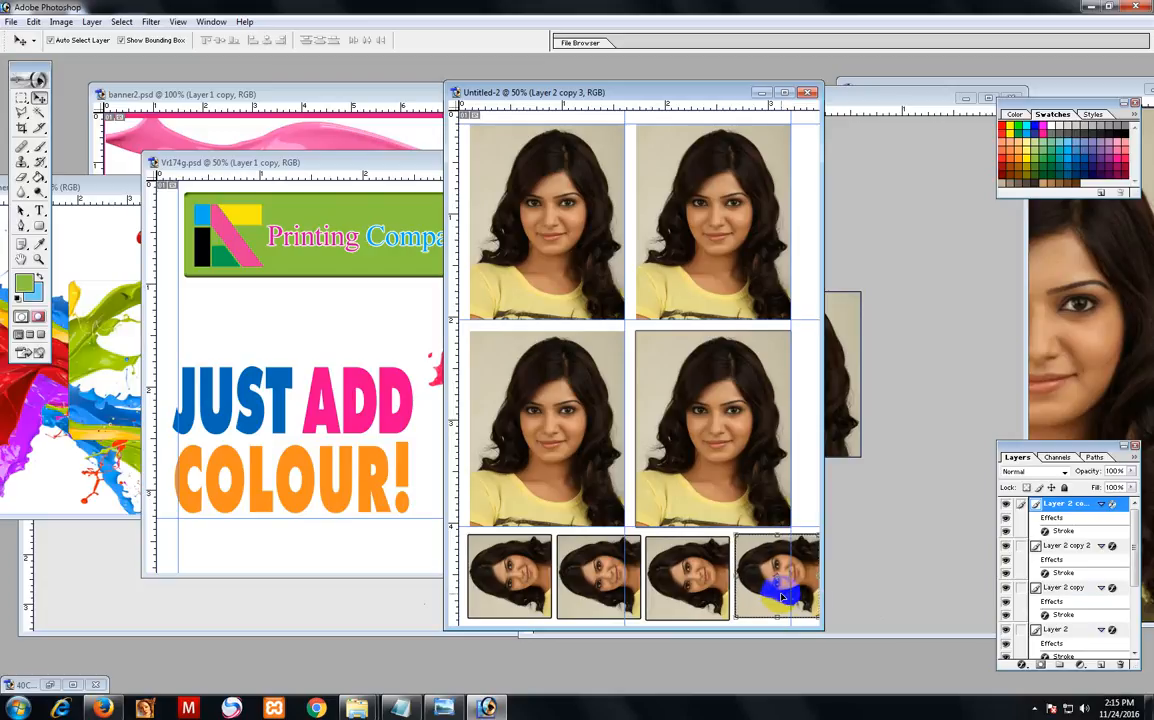
Shift the first three small portraits slightly further left, keeping narrow, even gaps between them.
right_click(480, 575)
left_click(497, 590)
left_click_drag(508, 596, 503, 596)
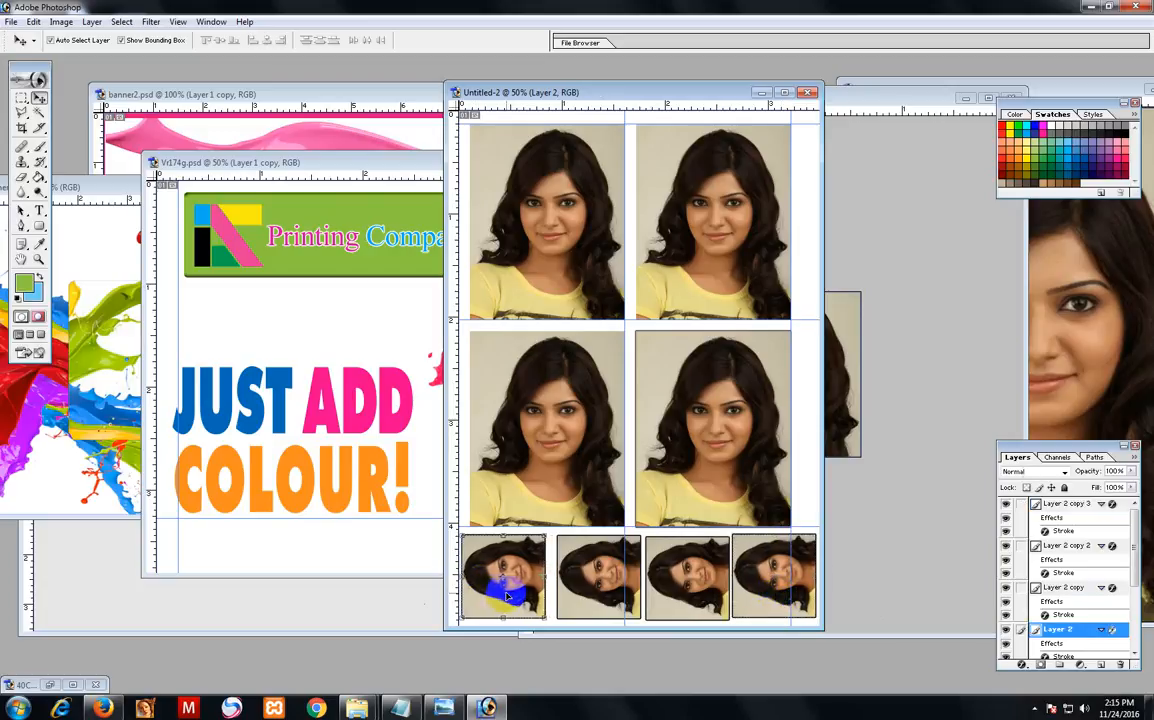
right_click(583, 576)
left_click(600, 590)
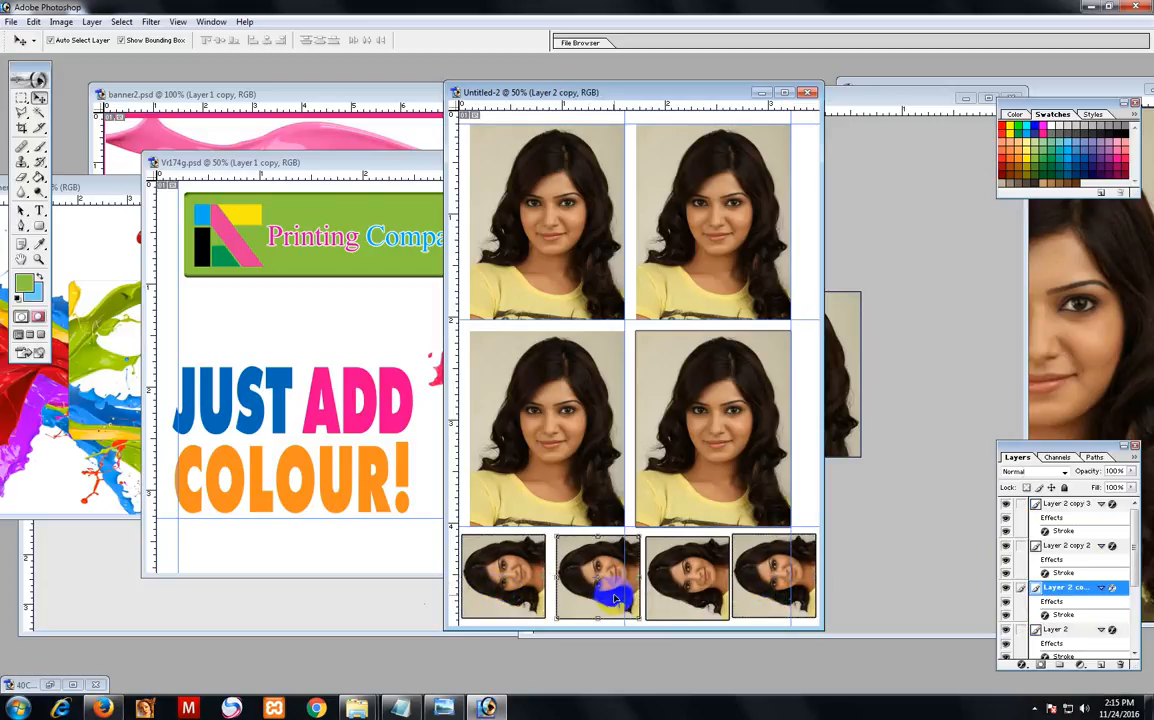
left_click_drag(619, 598, 615, 598)
right_click(665, 585)
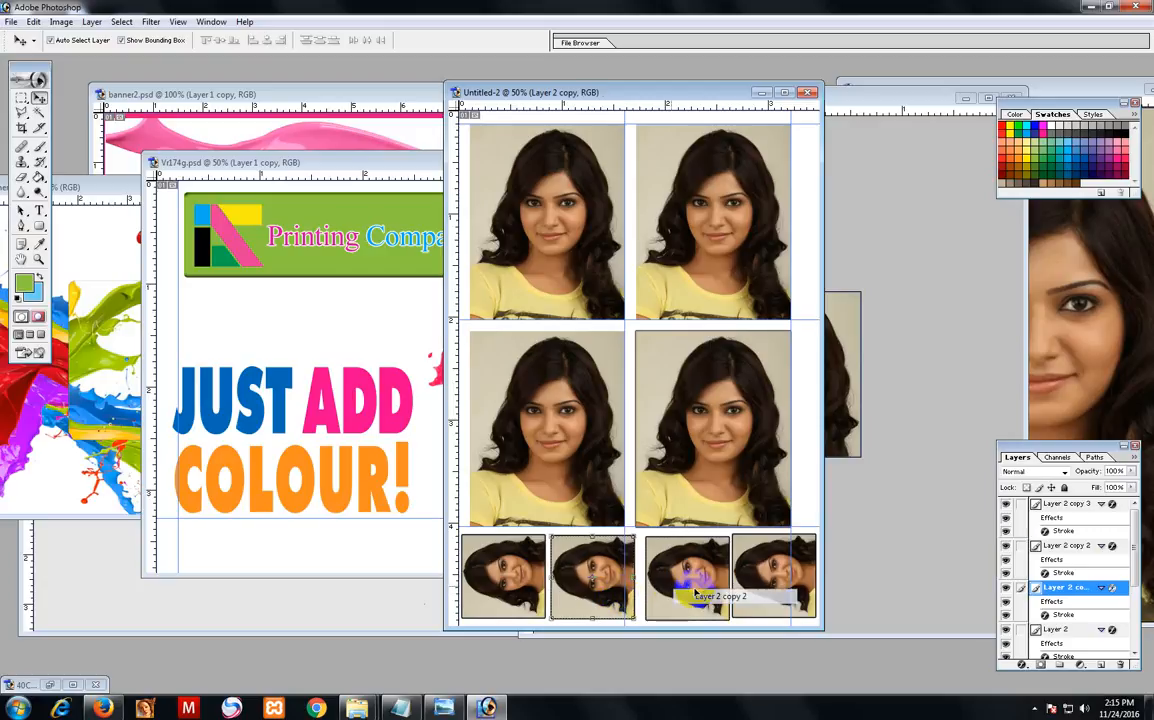
left_click(697, 592)
left_click_drag(697, 592, 693, 592)
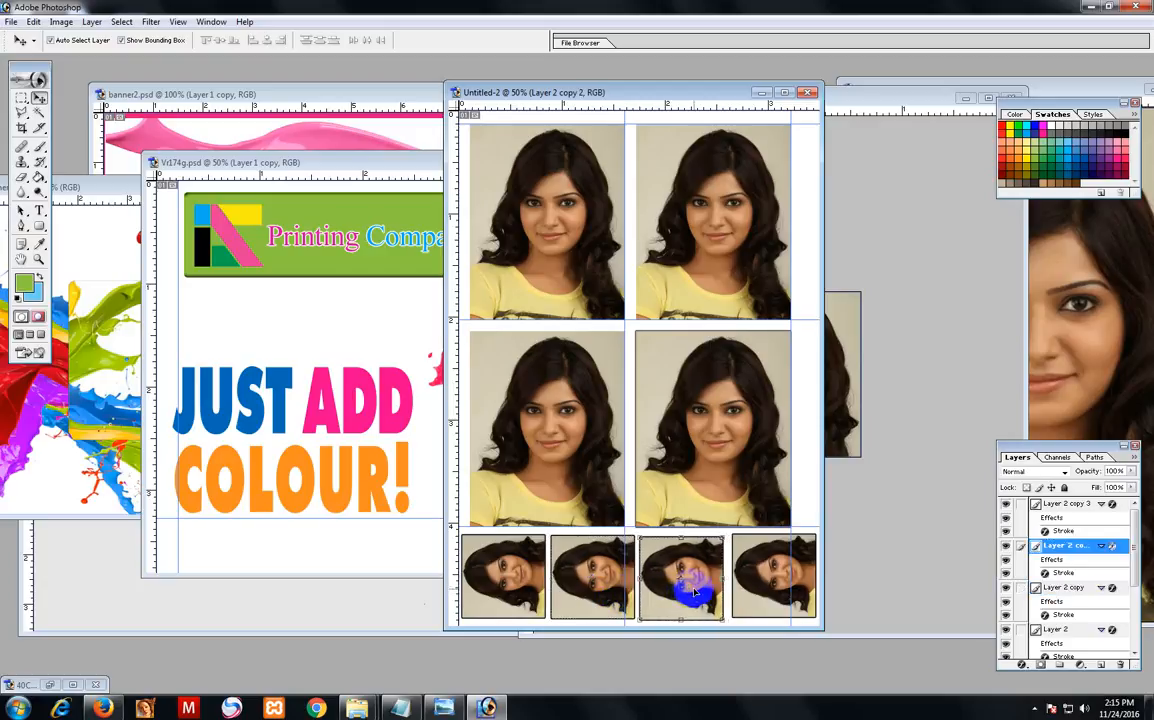
Shift the fourth small portrait slightly left and nudge it down to line up with the third.
right_click(763, 590)
left_click(786, 596)
left_click_drag(786, 596, 782, 596)
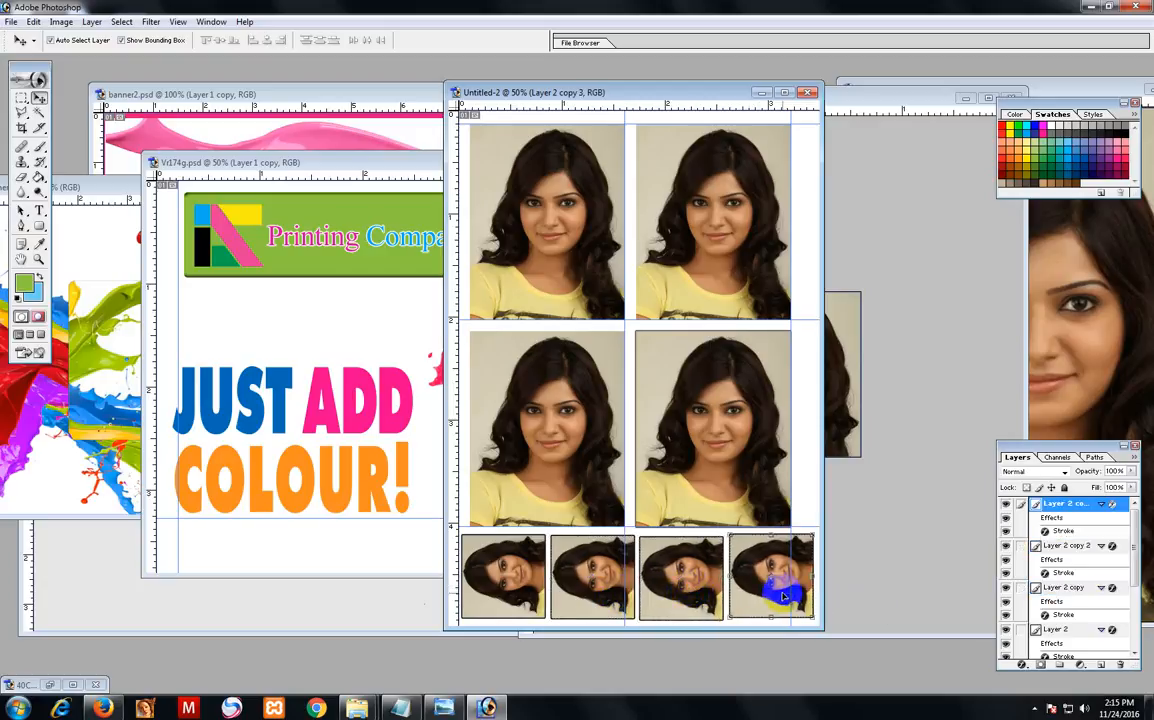
key("Down")
key("Down")
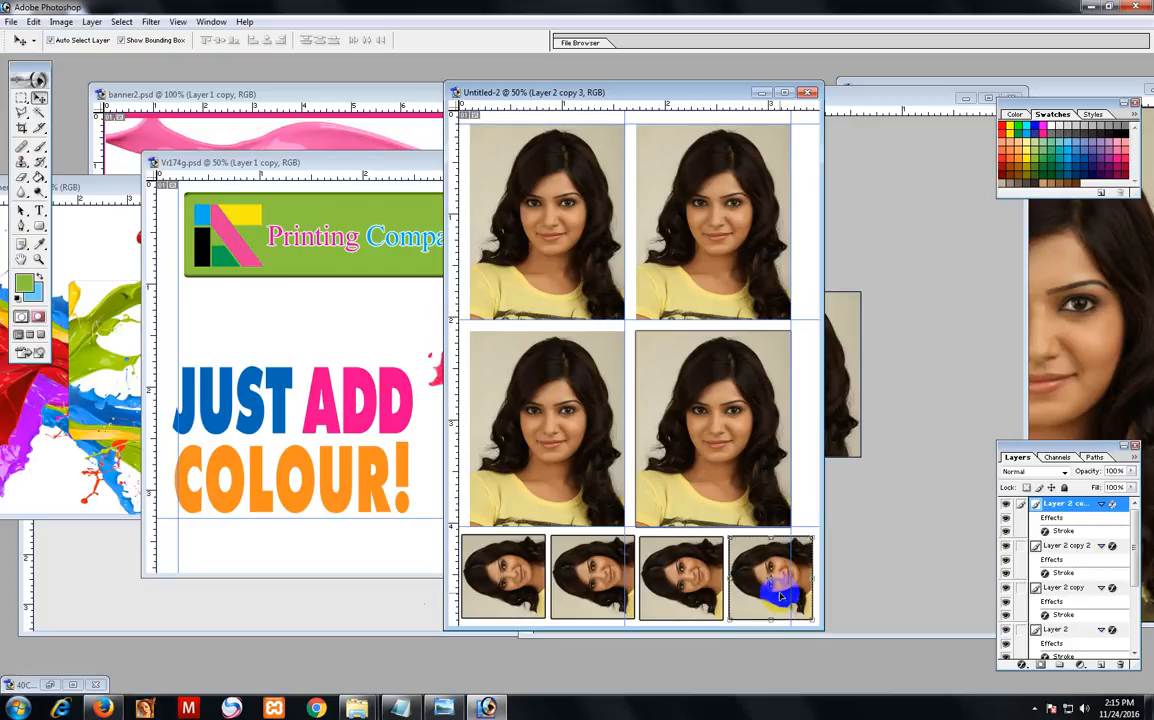
Maximize the page's window and place a horizontal guide along the upper edge of the small portraits, just below the 4 in mark.
left_click(784, 92)
left_click(605, 597)
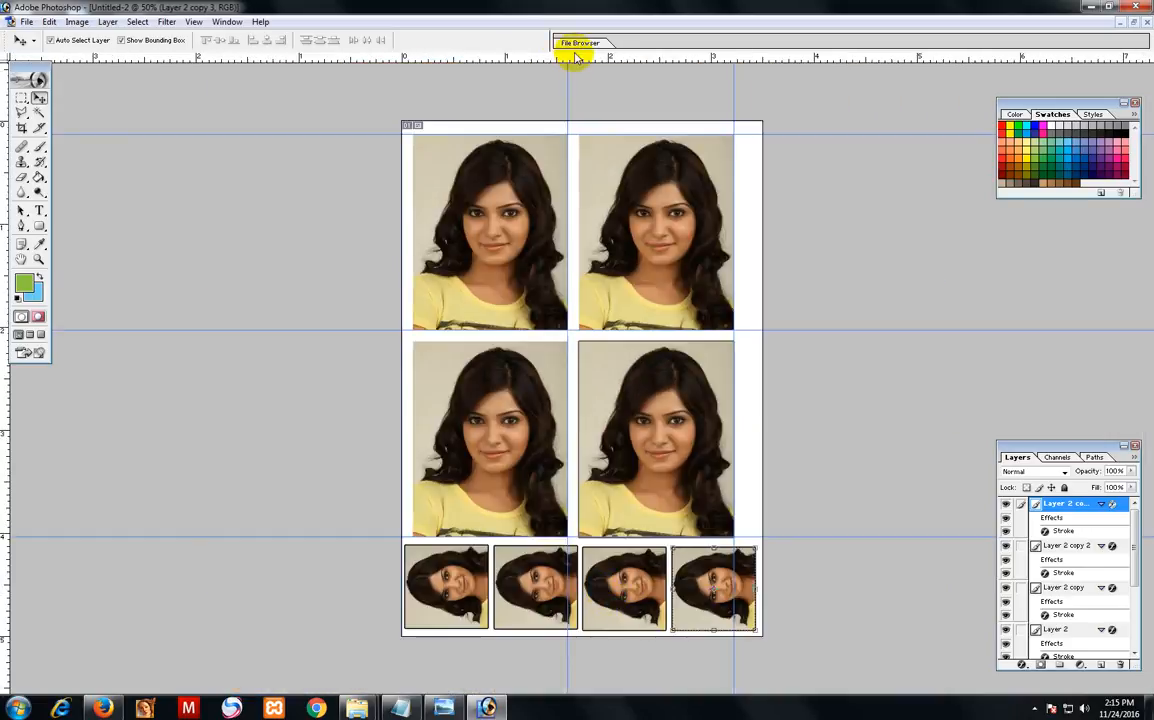
left_click_drag(574, 57, 569, 545)
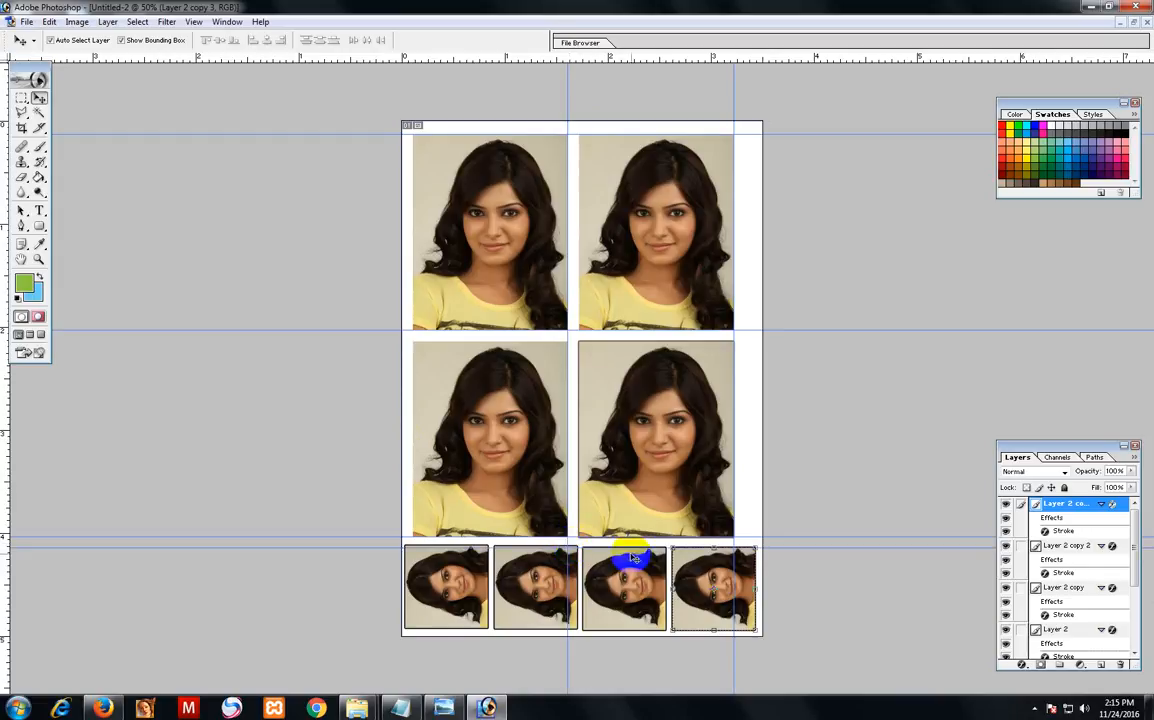
key("ctrl+alt+0")
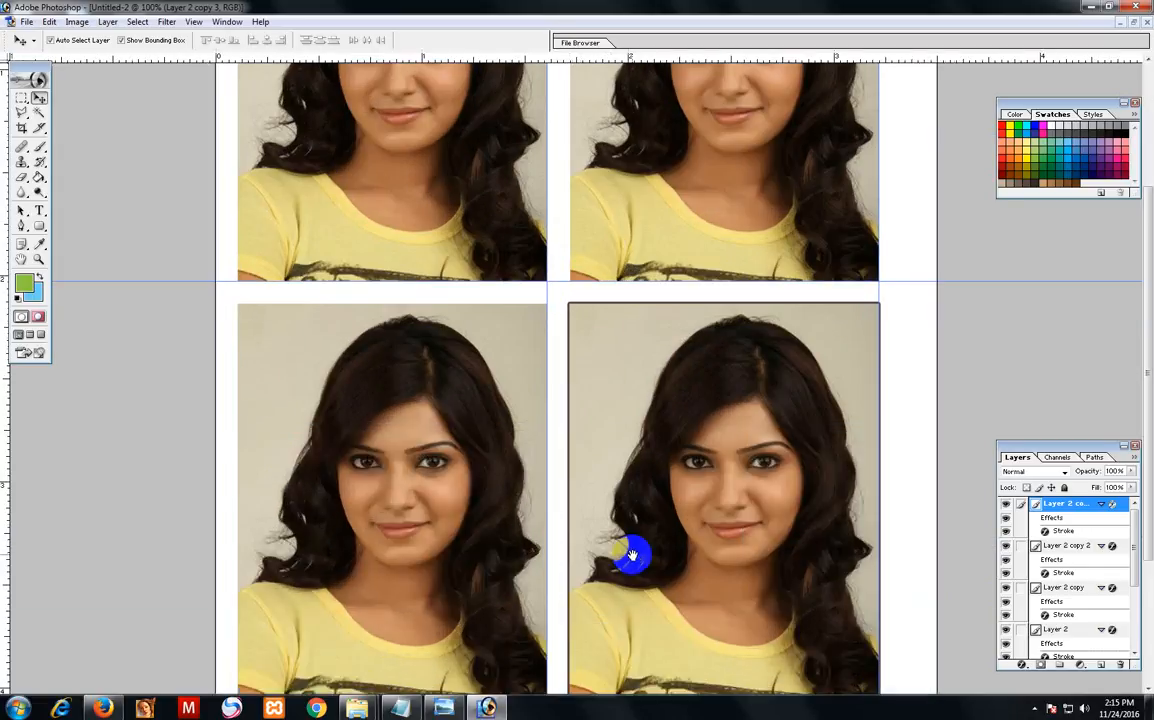
left_click_drag(513, 569, 513, 115)
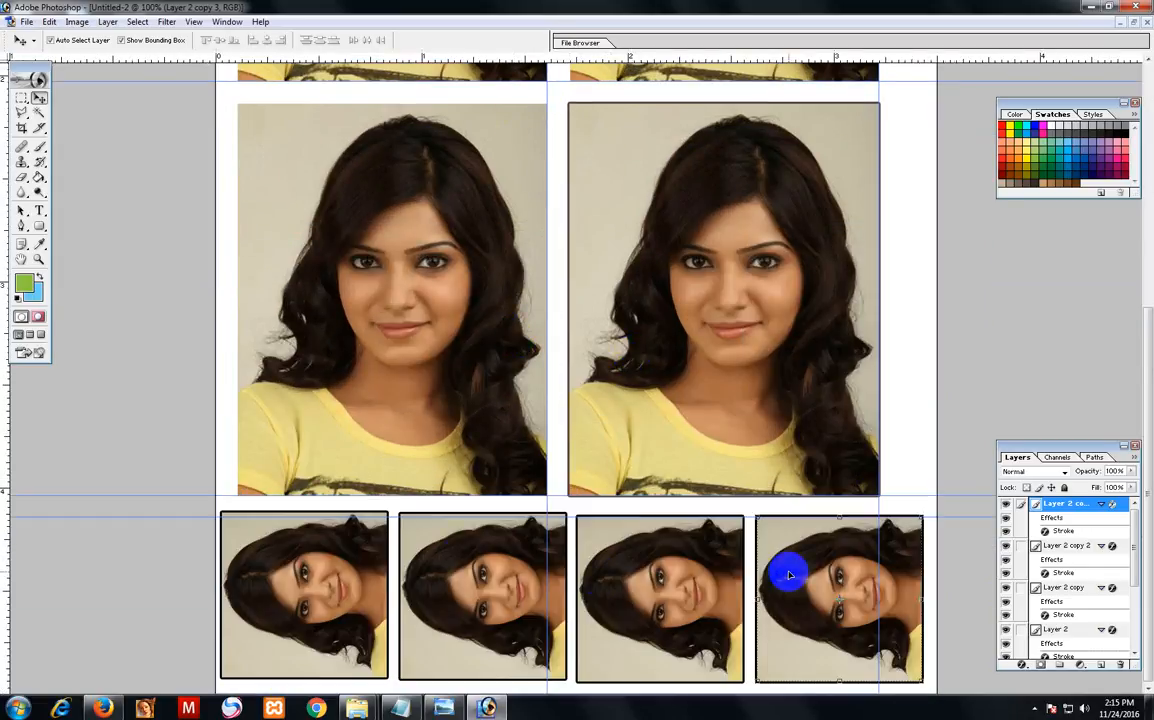
Nudge the second small portrait down so its upper edge lines up with the horizontal guide.
right_click(522, 565)
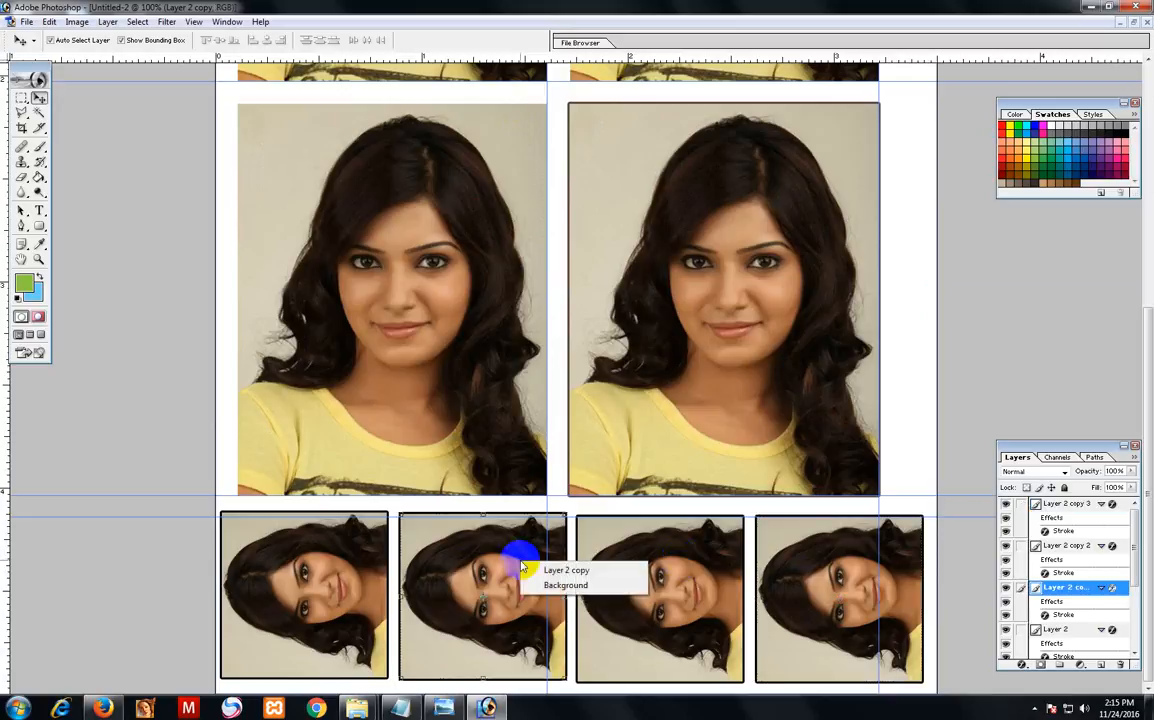
left_click(486, 568)
key("Down")
key("Down")
key("Down")
key("Down")
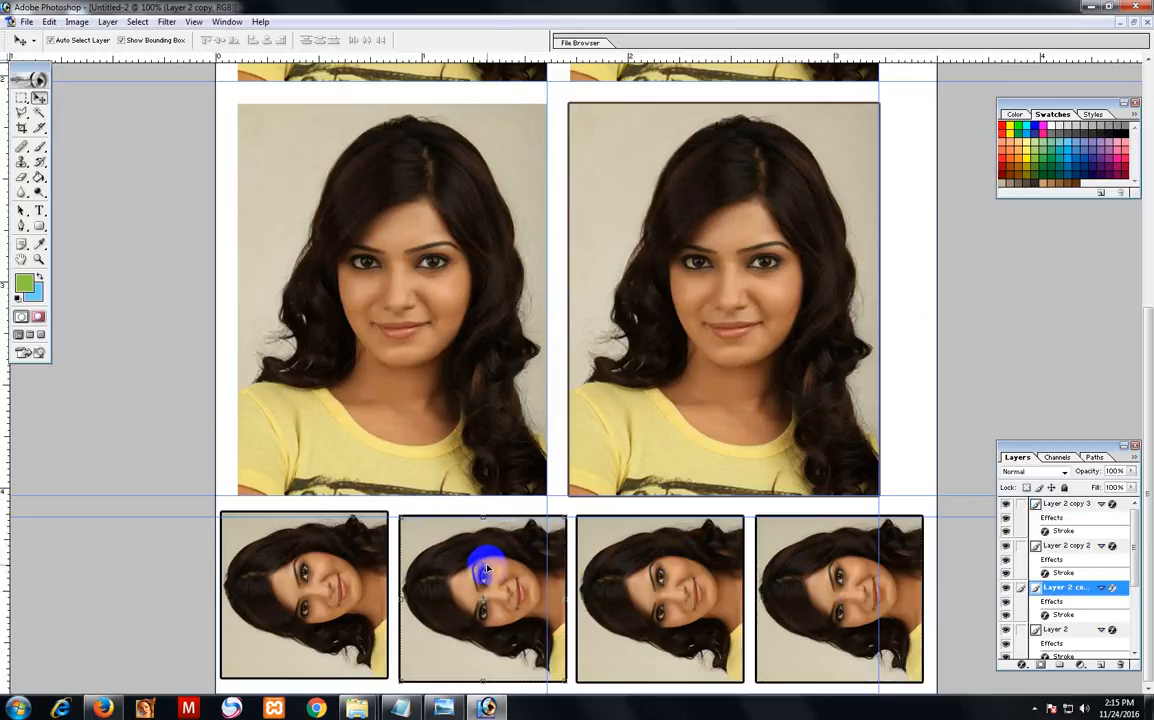
Nudge the first small portrait down to align its upper edge with the guide and the rest of the row.
right_click(302, 590)
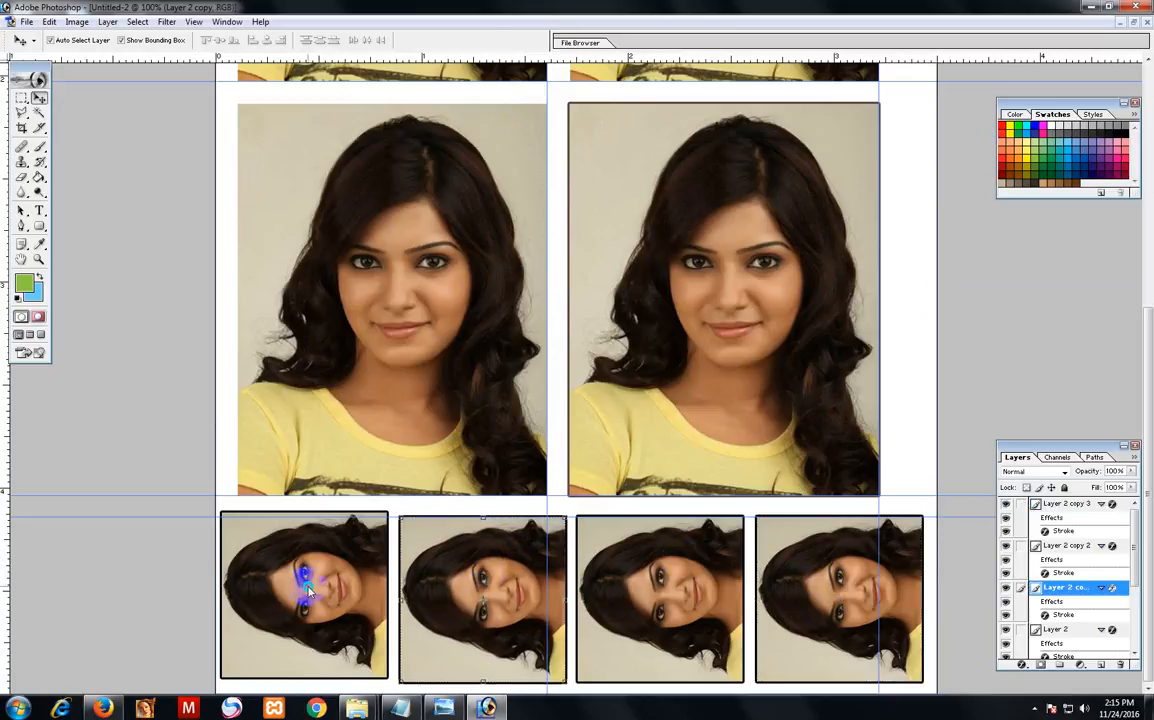
left_click(340, 597)
key("Down")
key("Down")
key("Down")
key("Down")
key("Down")
key("Down")
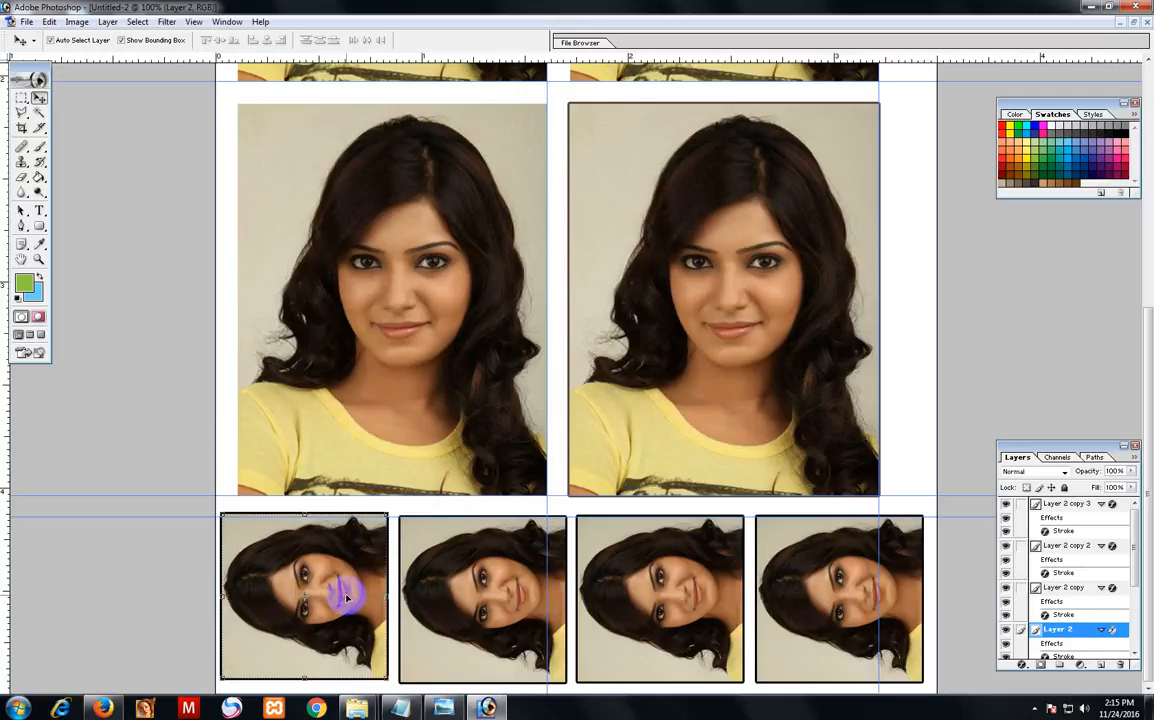
key("Down")
key("Down")
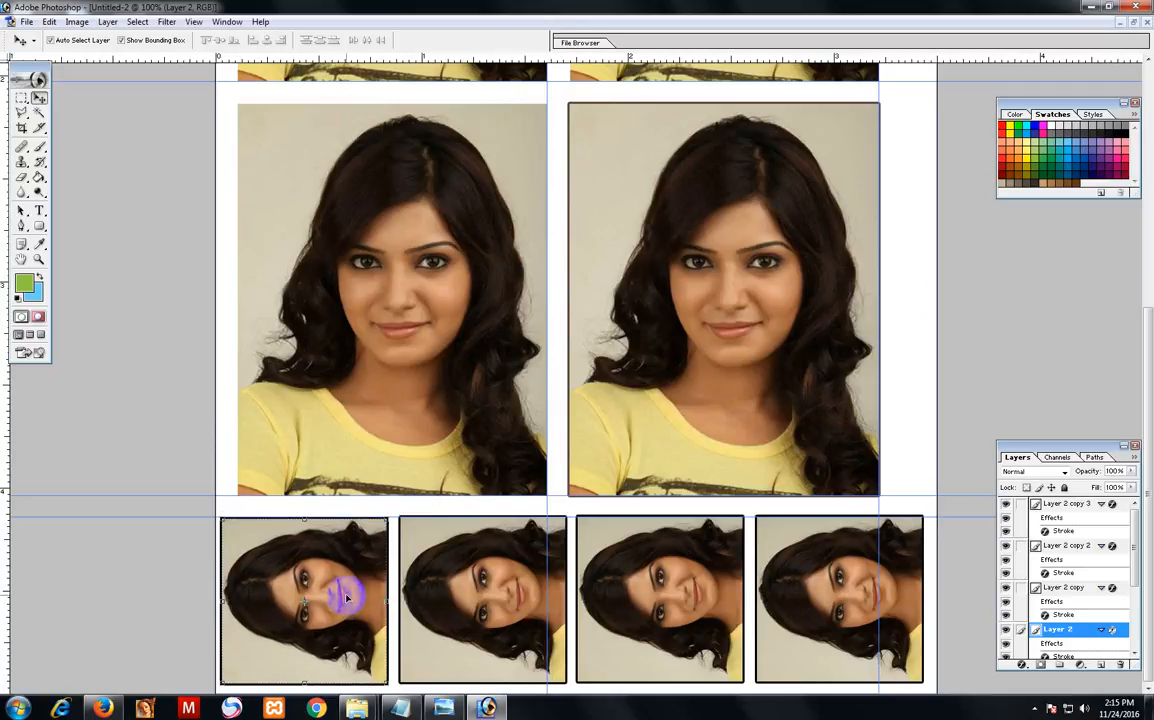
Save the finished page with its layers as Untitled-2.psd in New folder.
left_click(817, 577)
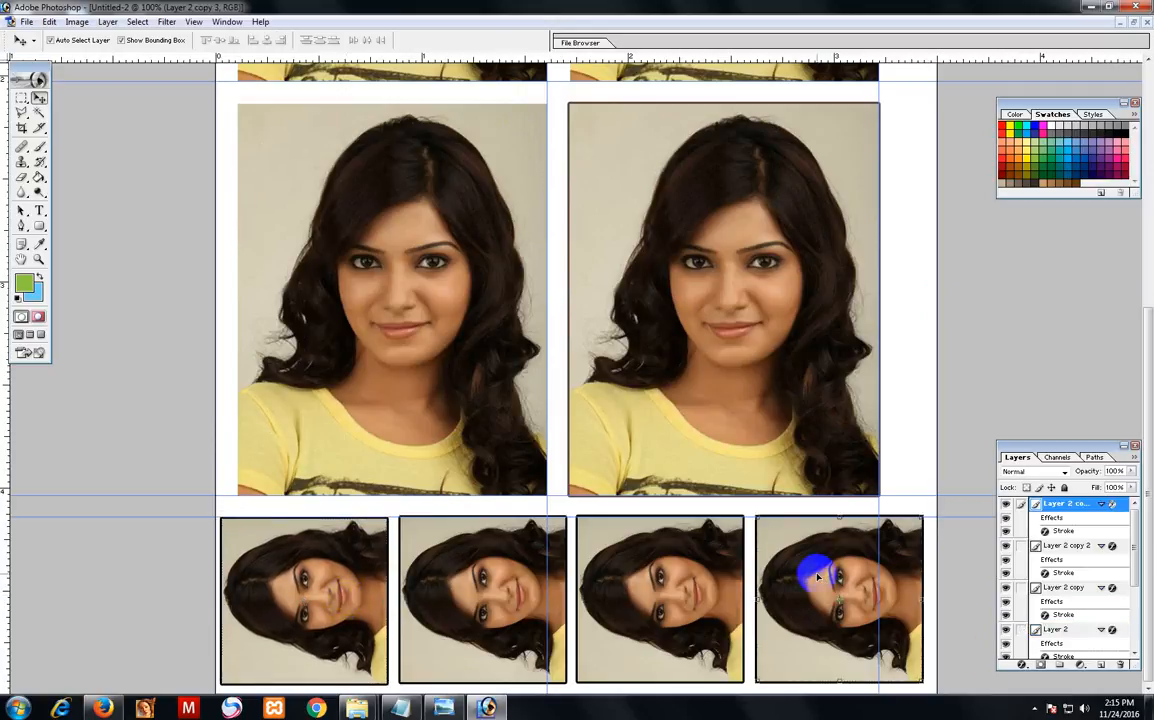
key("ctrl+minus")
key("ctrl+minus")
key("ctrl+minus")
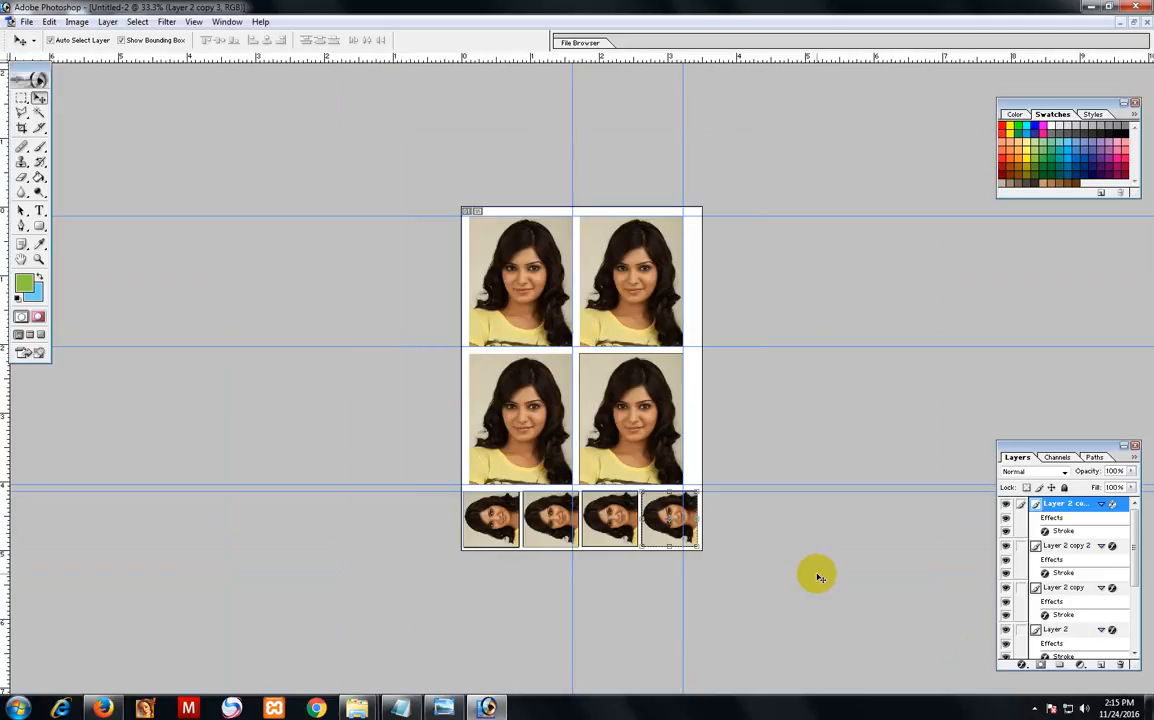
left_click(697, 440)
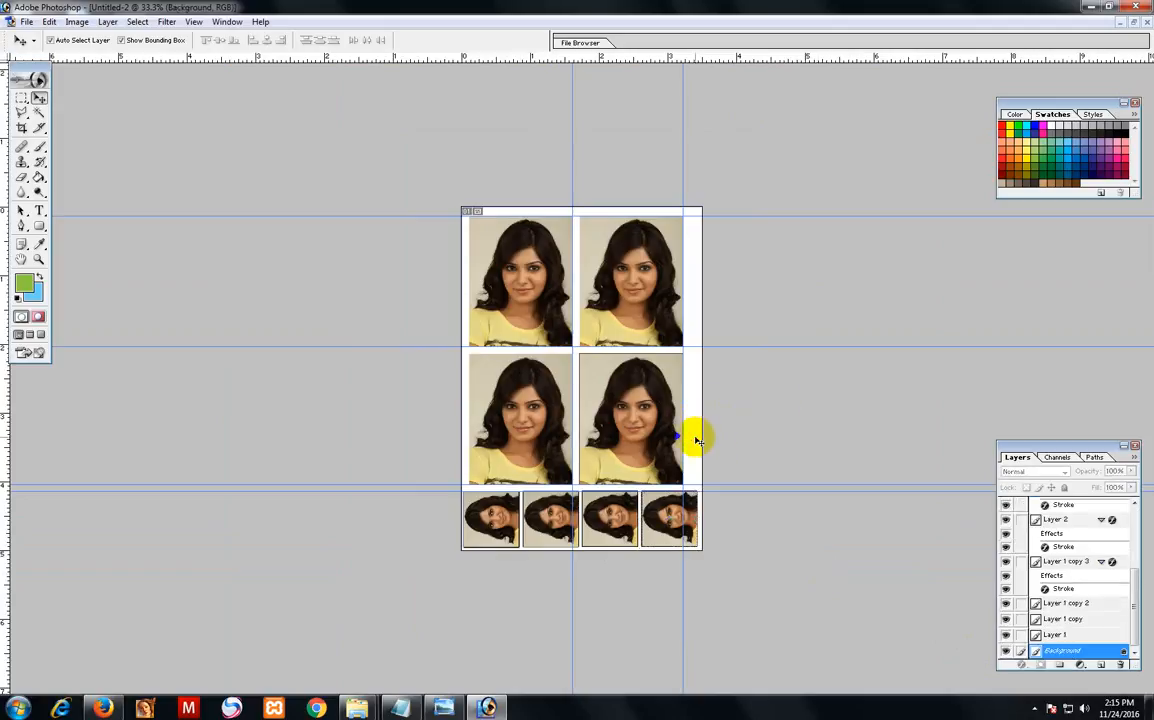
key("ctrl+s")
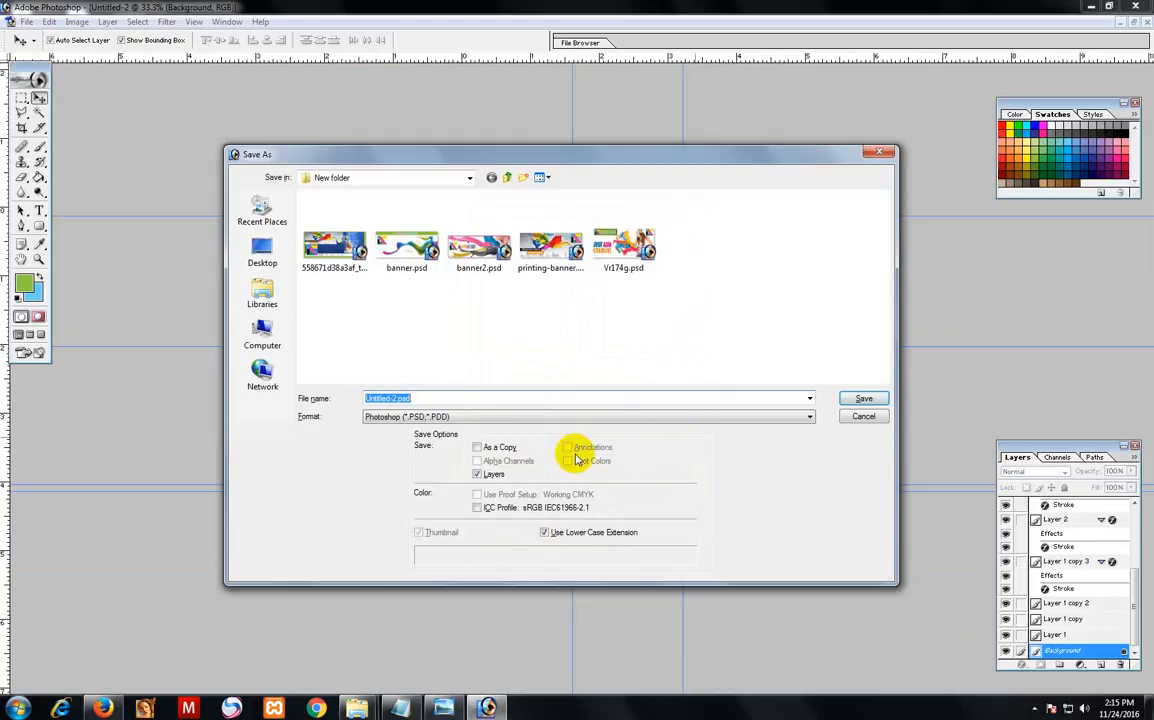
left_click(860, 401)
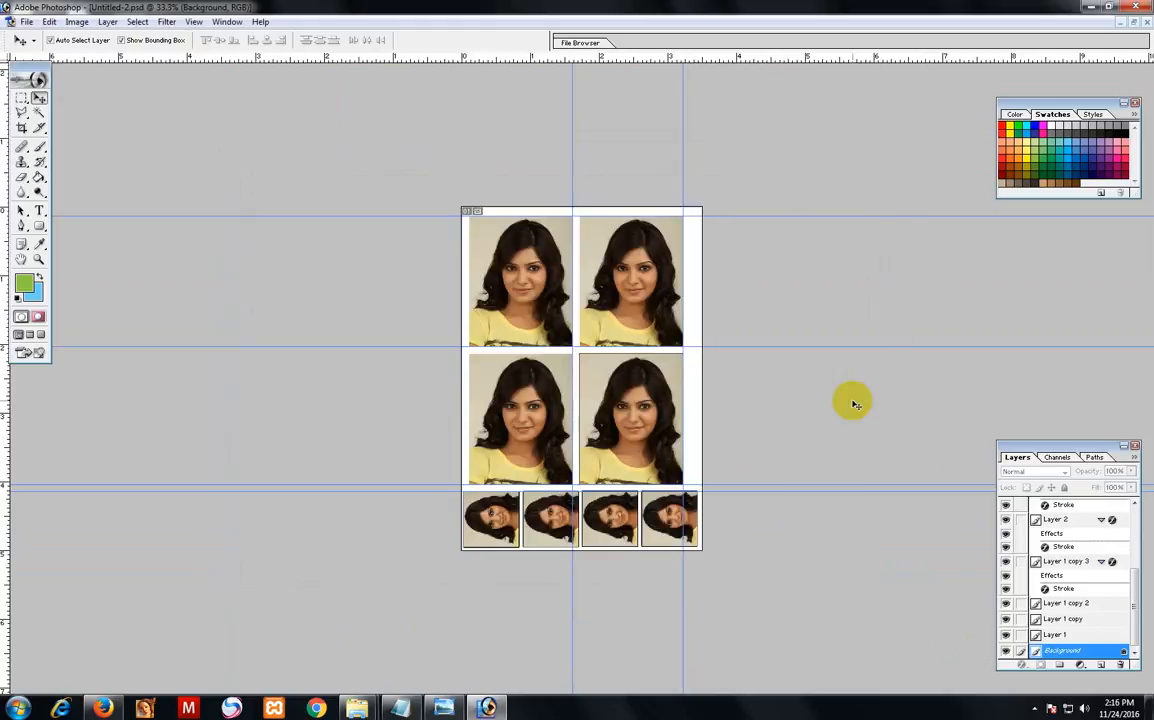
Save a JPEG copy of the page named 3R File in New folder, accepting the JPEG options.
key("ctrl+shift+s")
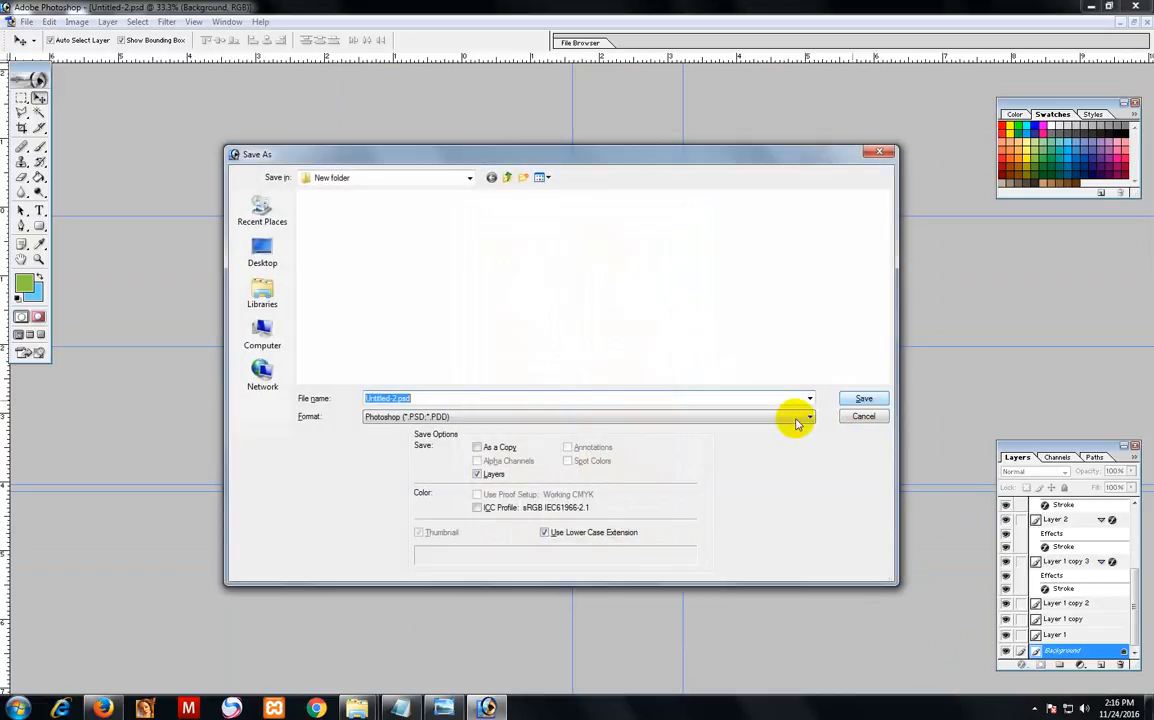
left_click(420, 417)
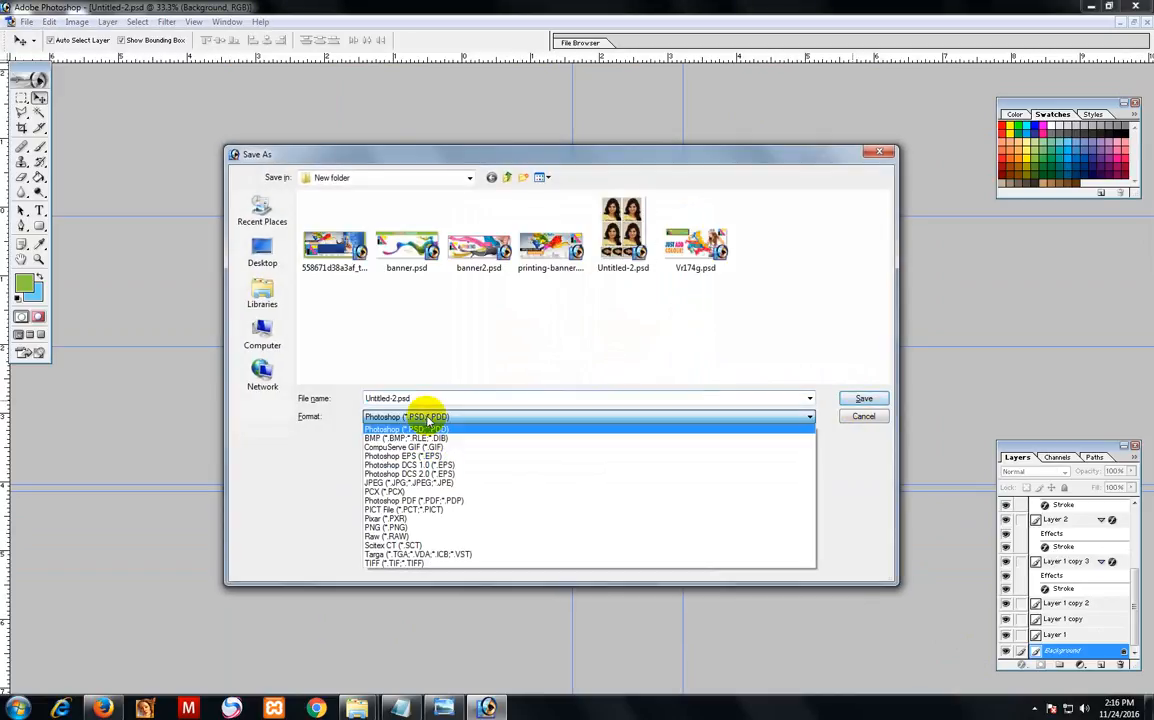
left_click(400, 483)
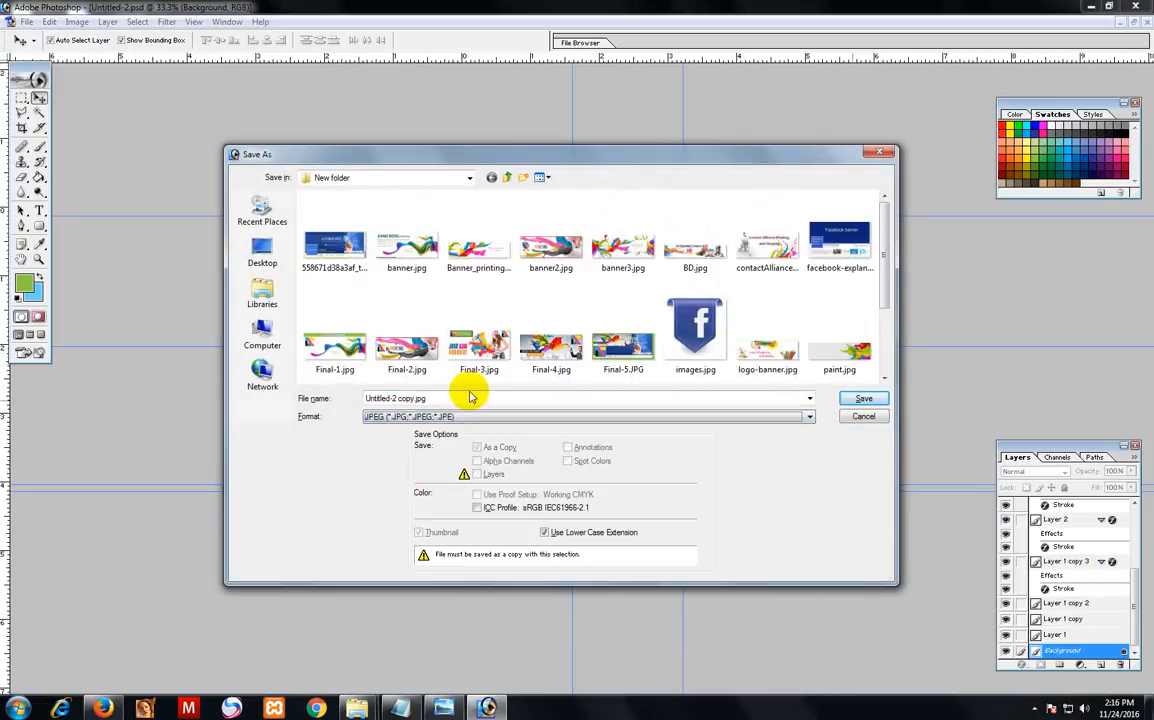
left_click(877, 330)
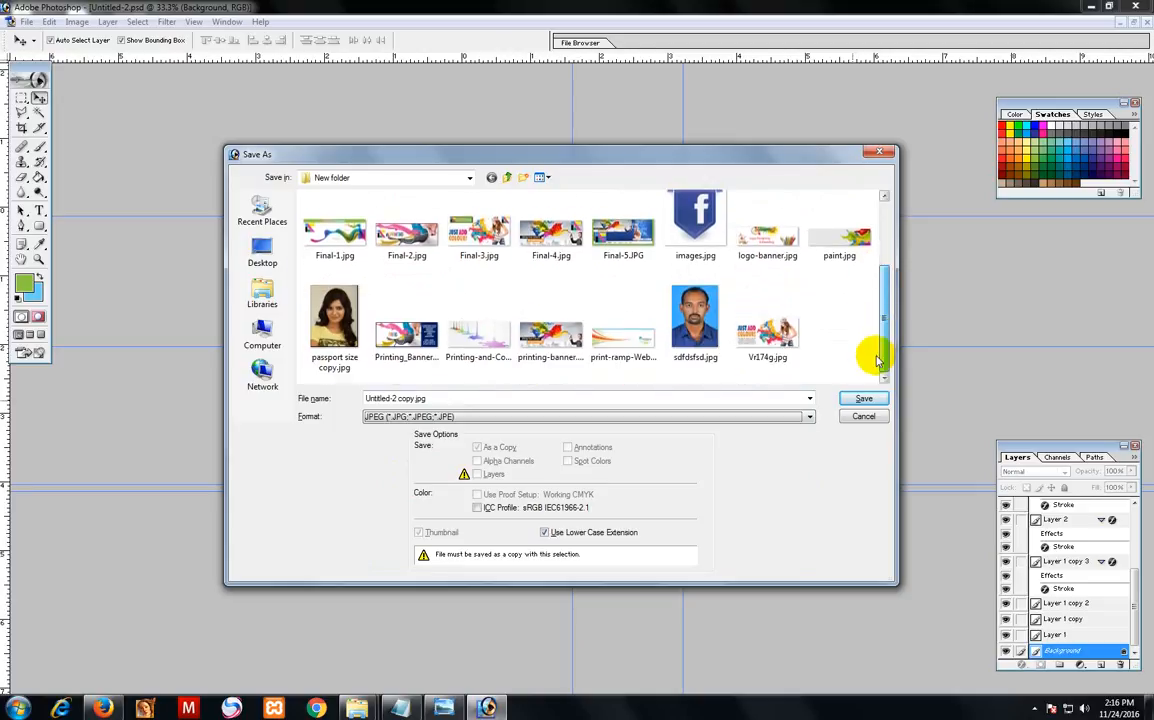
left_click(473, 398)
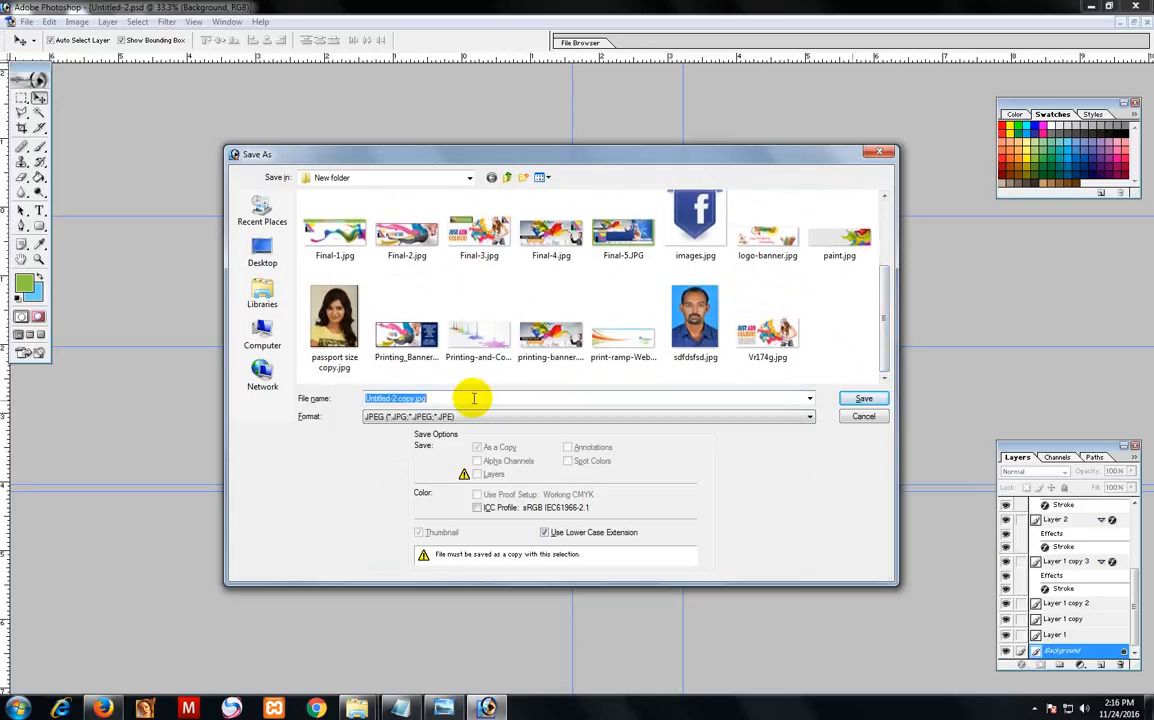
type("P")
key("BackSpace")
key("BackSpace")
key("BackSpace")
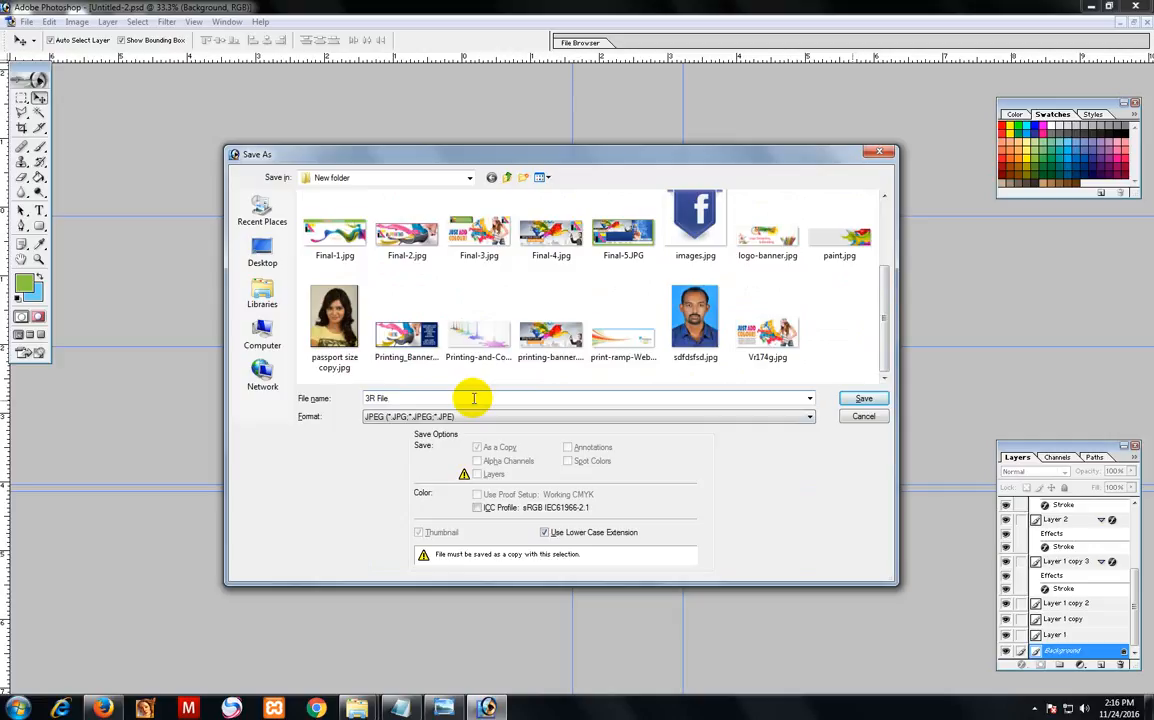
left_click(860, 398)
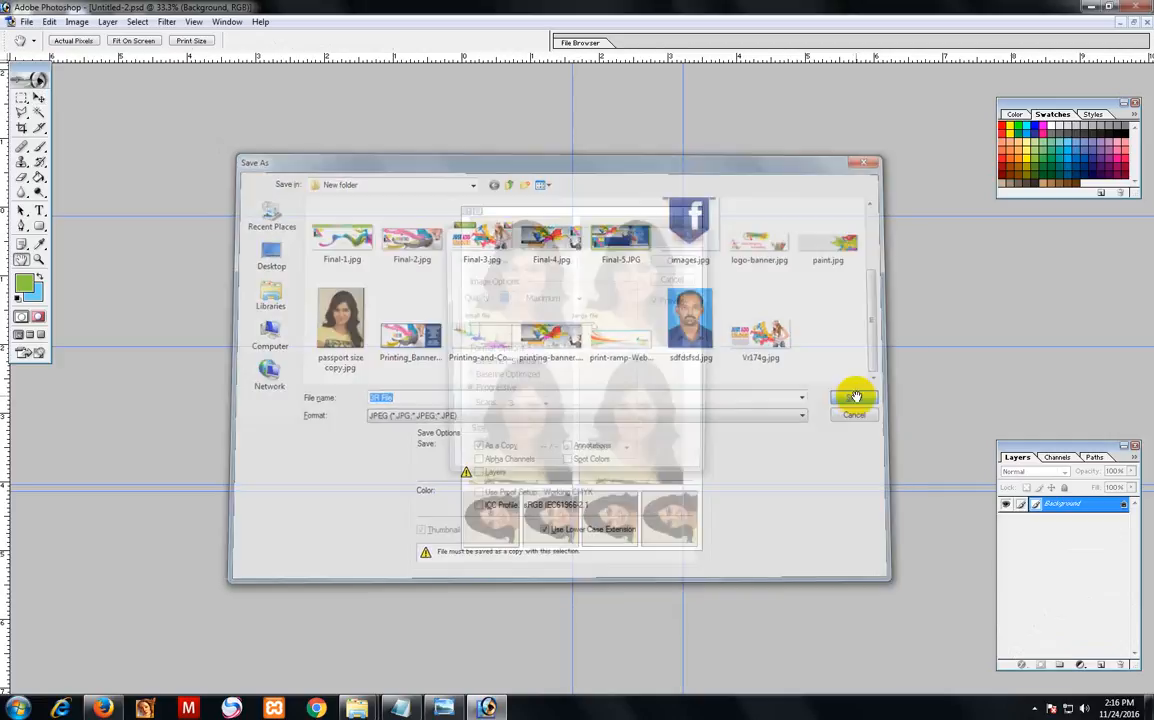
left_click(670, 258)
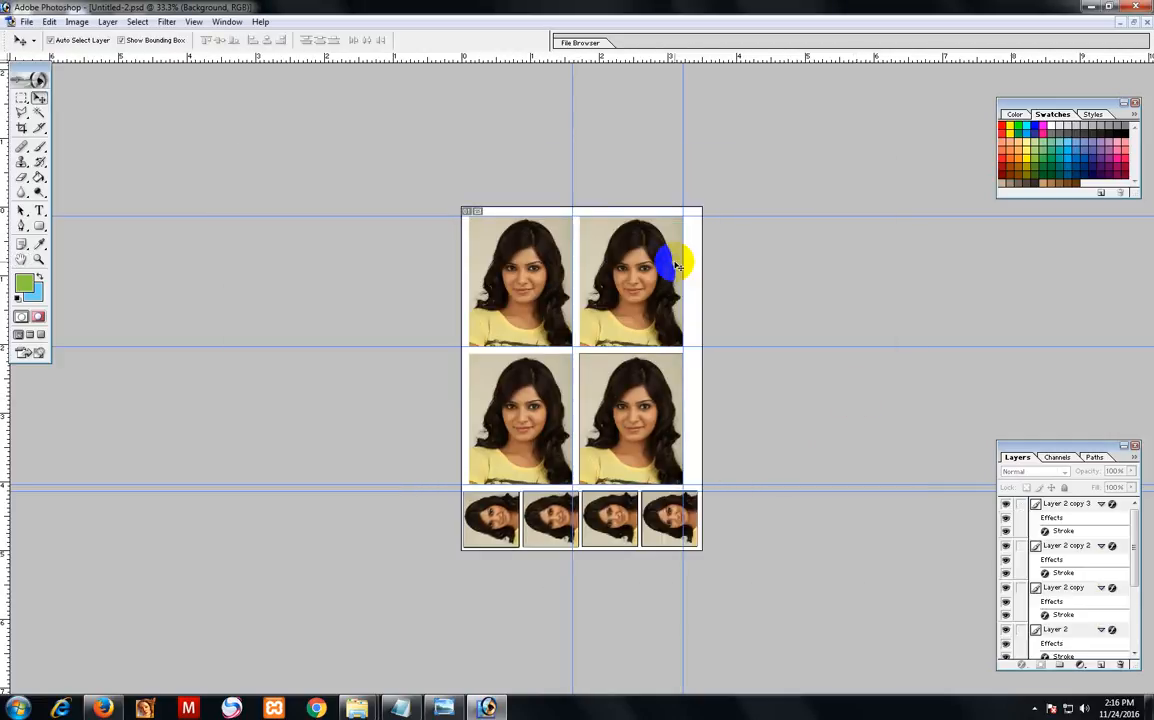
Close the page, both passport size copy documents without saving their changes, and sdfdsfsd.jpg.
left_click(1146, 22)
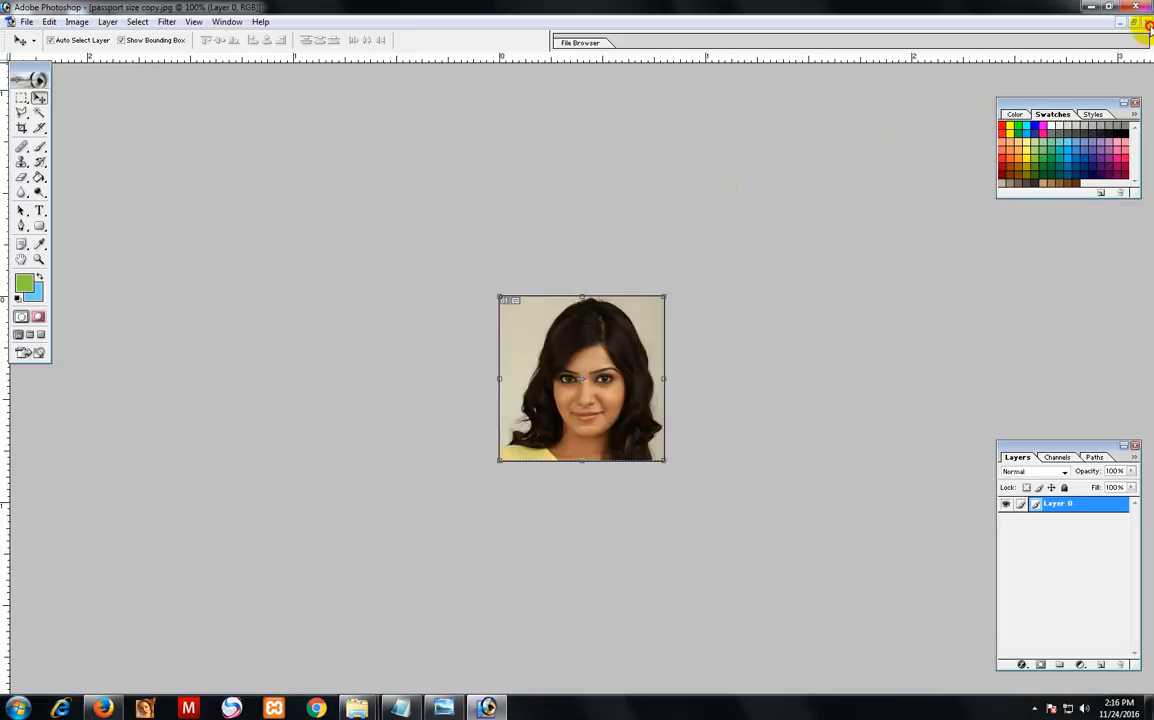
left_click(1146, 22)
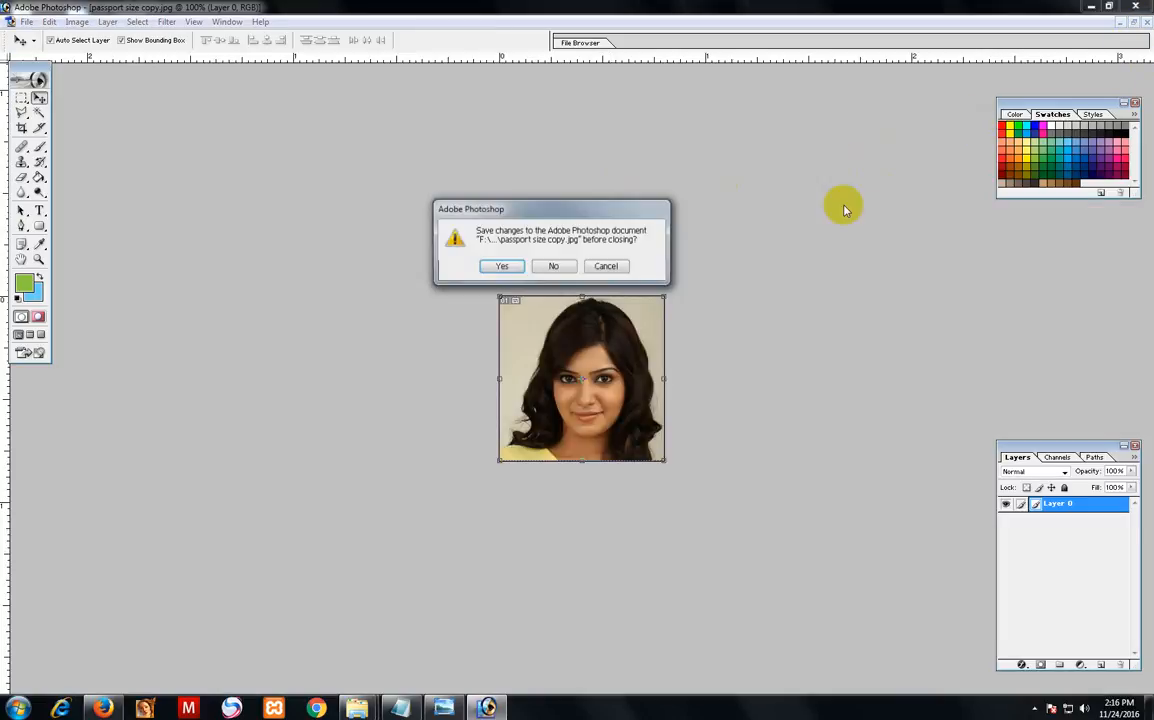
left_click(558, 266)
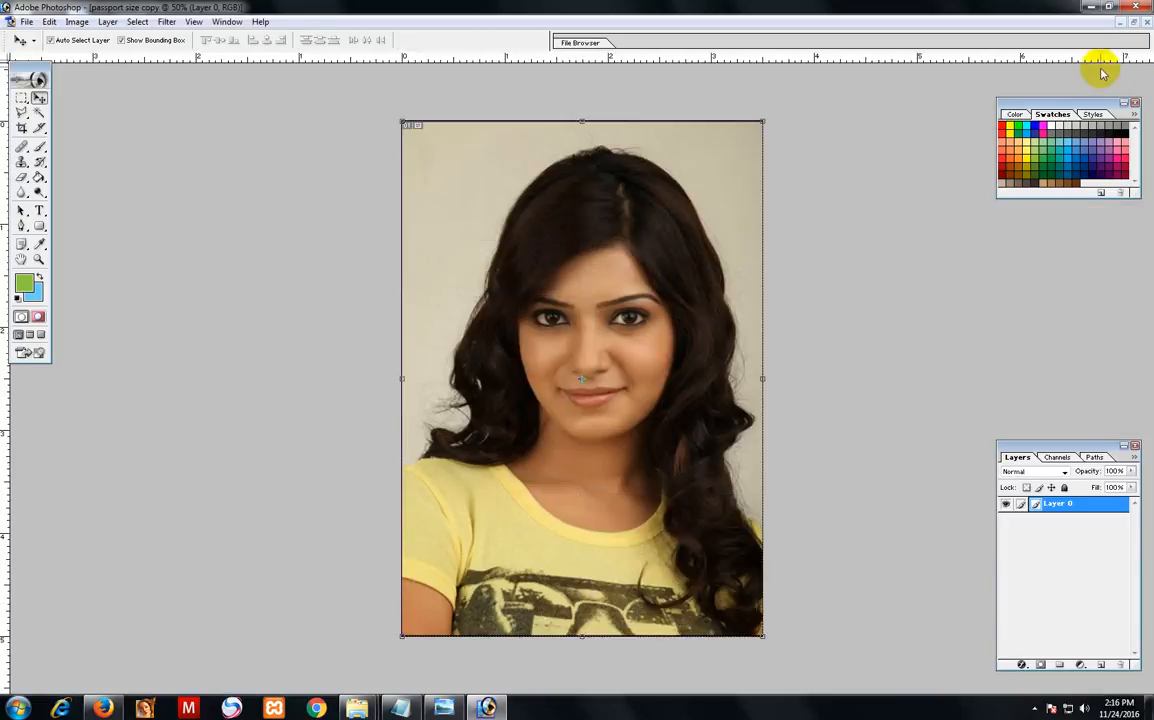
left_click(1146, 22)
left_click(557, 266)
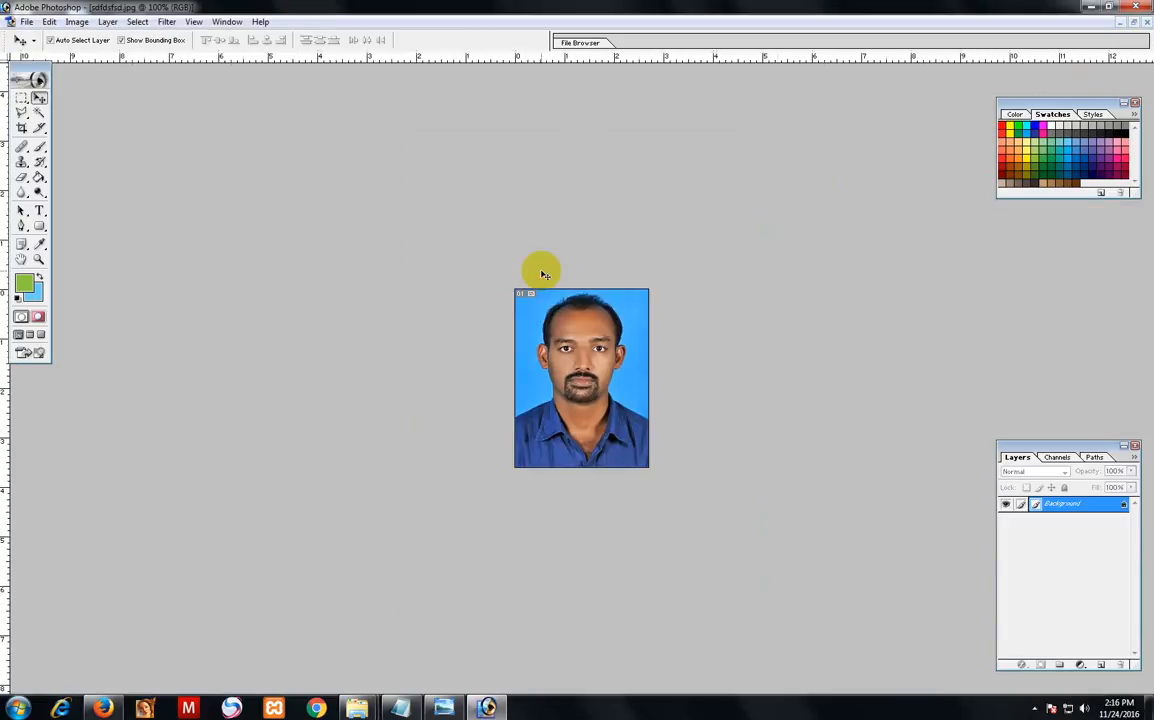
left_click(1146, 22)
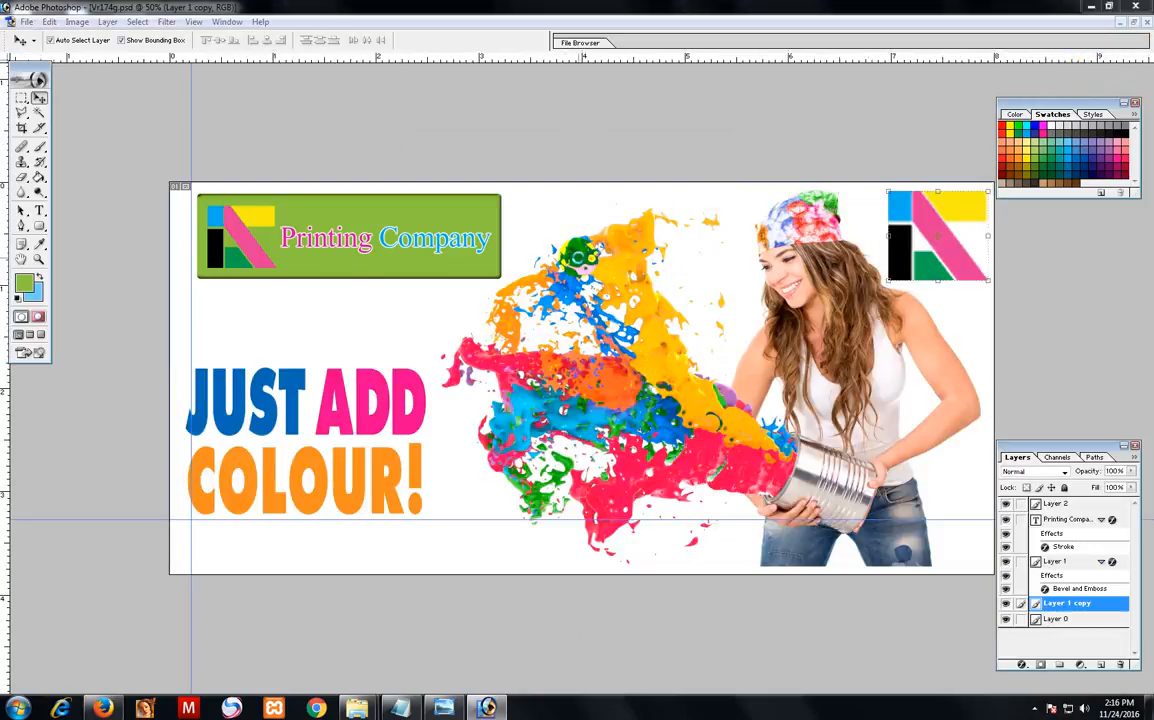
Open 3R File.jpg and move its window toward the middle of the workspace.
key("ctrl+o")
left_click(355, 235)
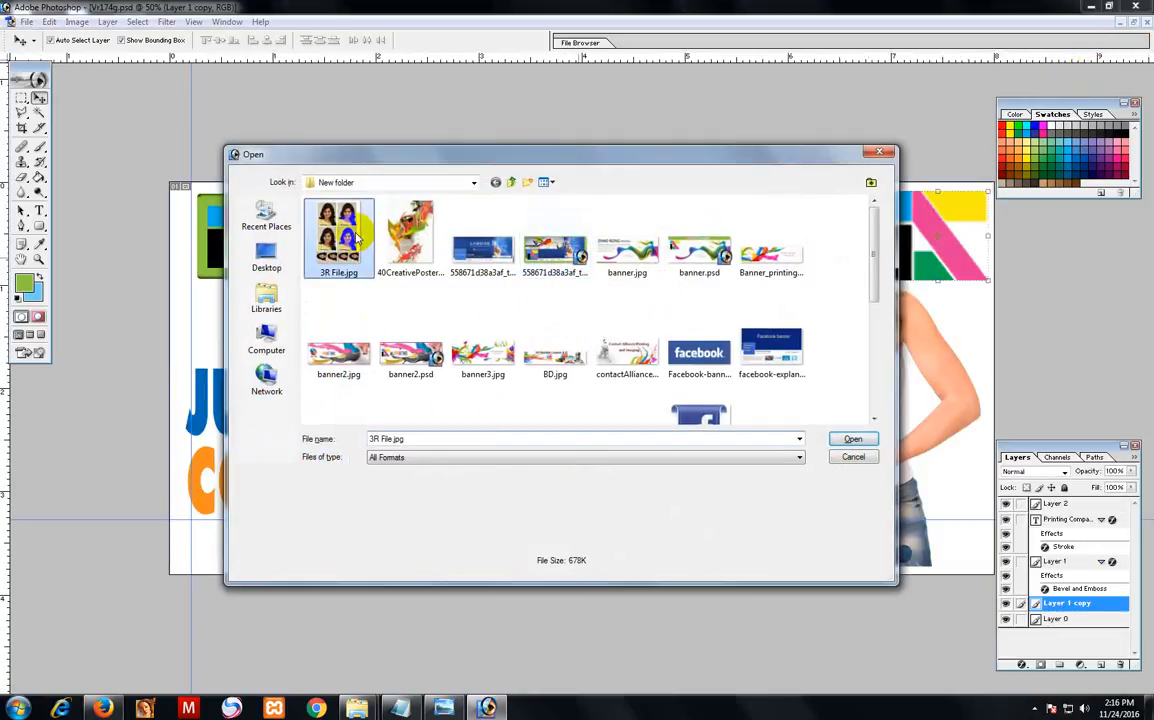
left_click(832, 441)
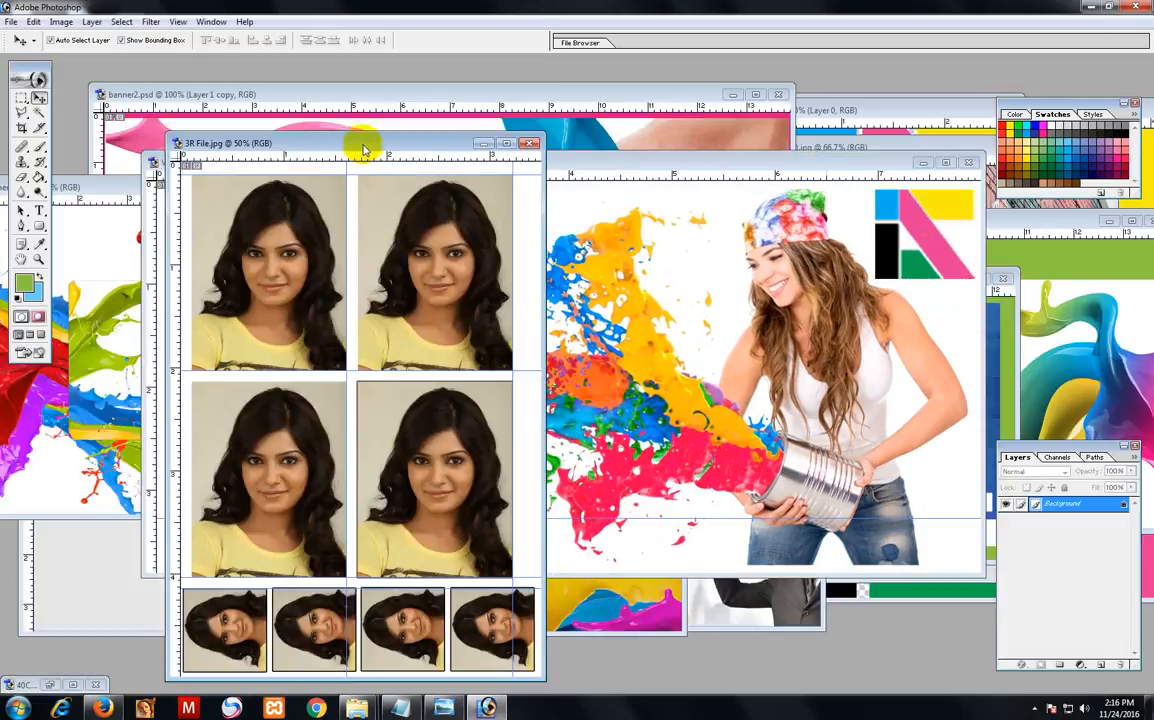
left_click_drag(366, 145, 645, 98)
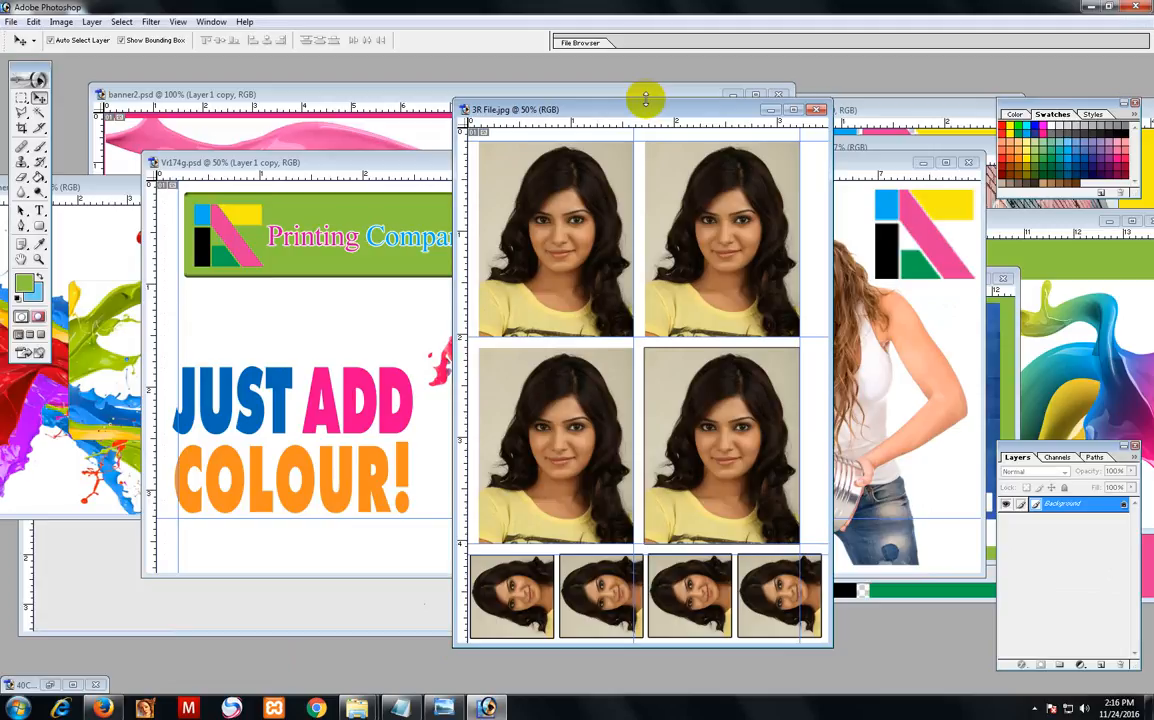
Bring the Vr174g.psd banner to the front and open passport size copy.jpg from New folder.
left_click(290, 240)
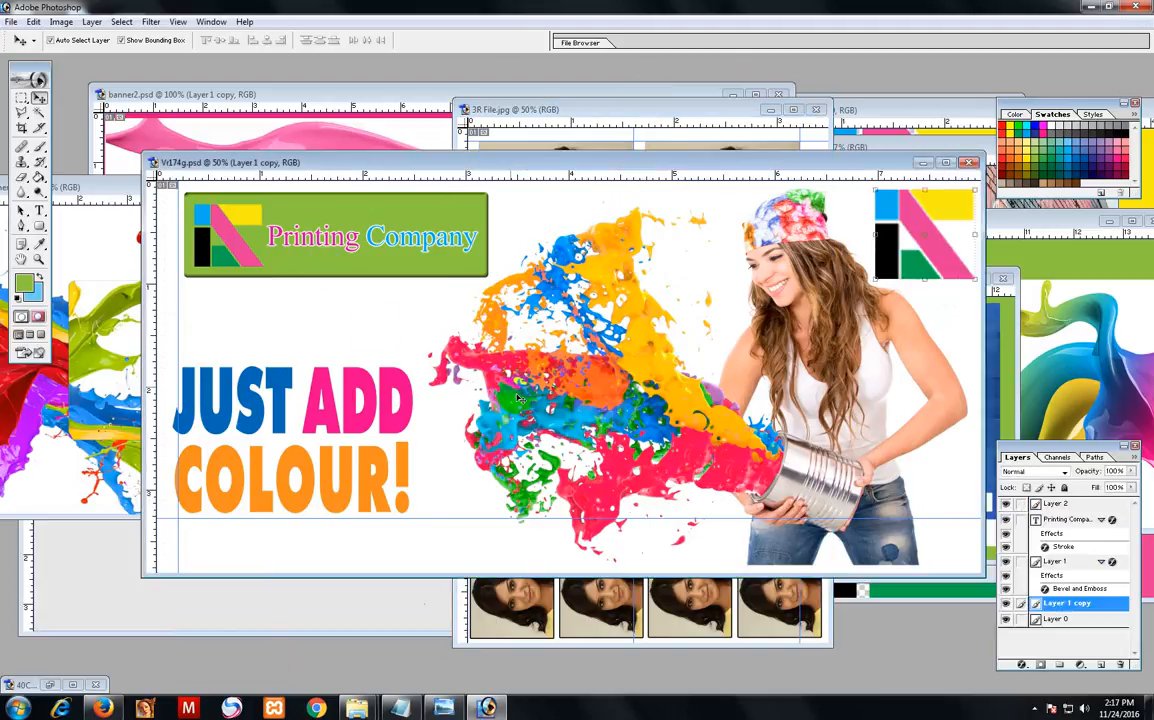
key("ctrl+o")
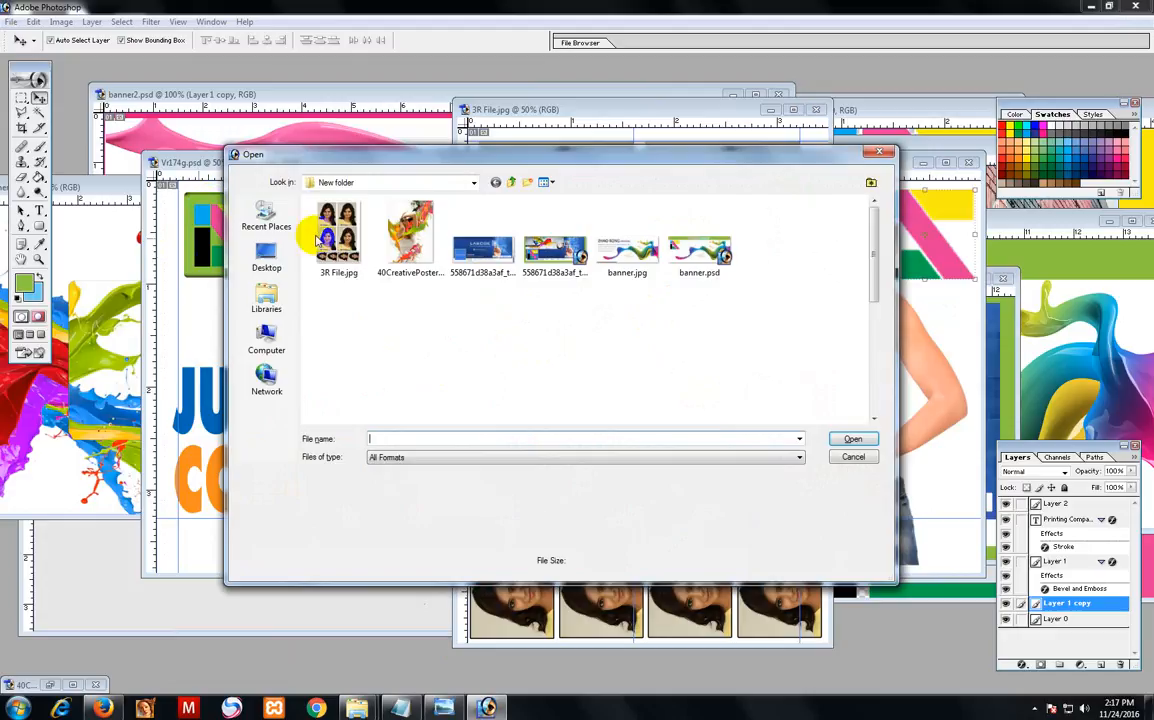
scroll(618, 322, "down", 5)
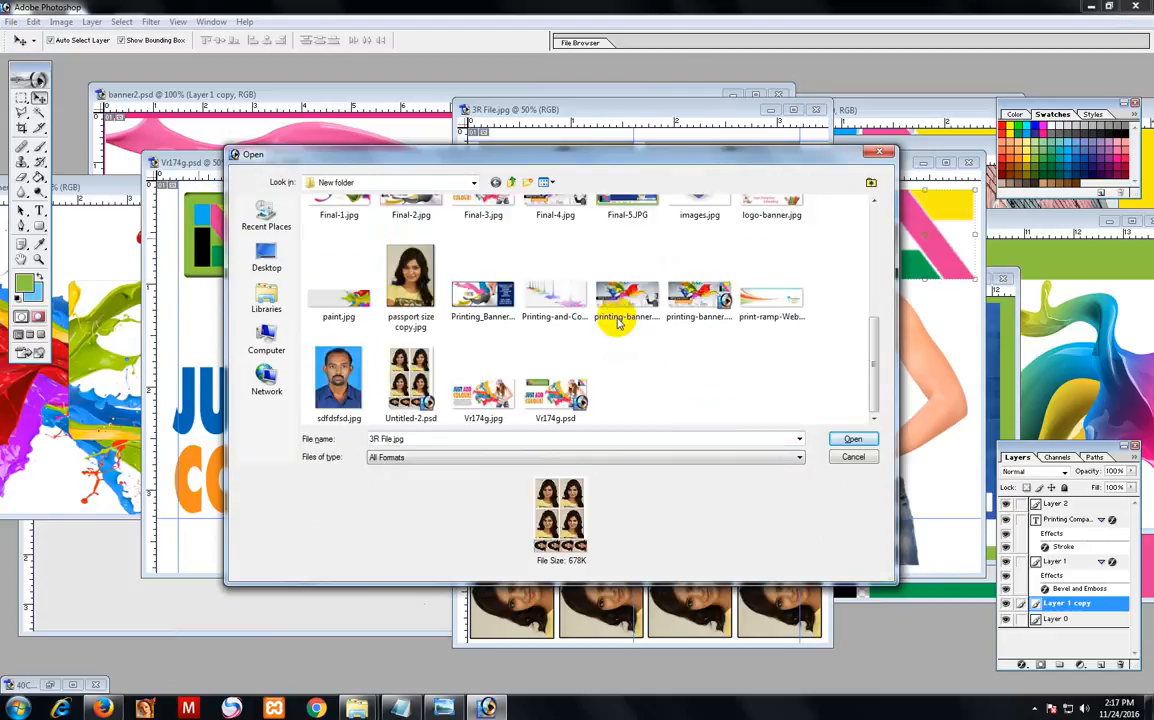
left_click(410, 280)
left_click(853, 439)
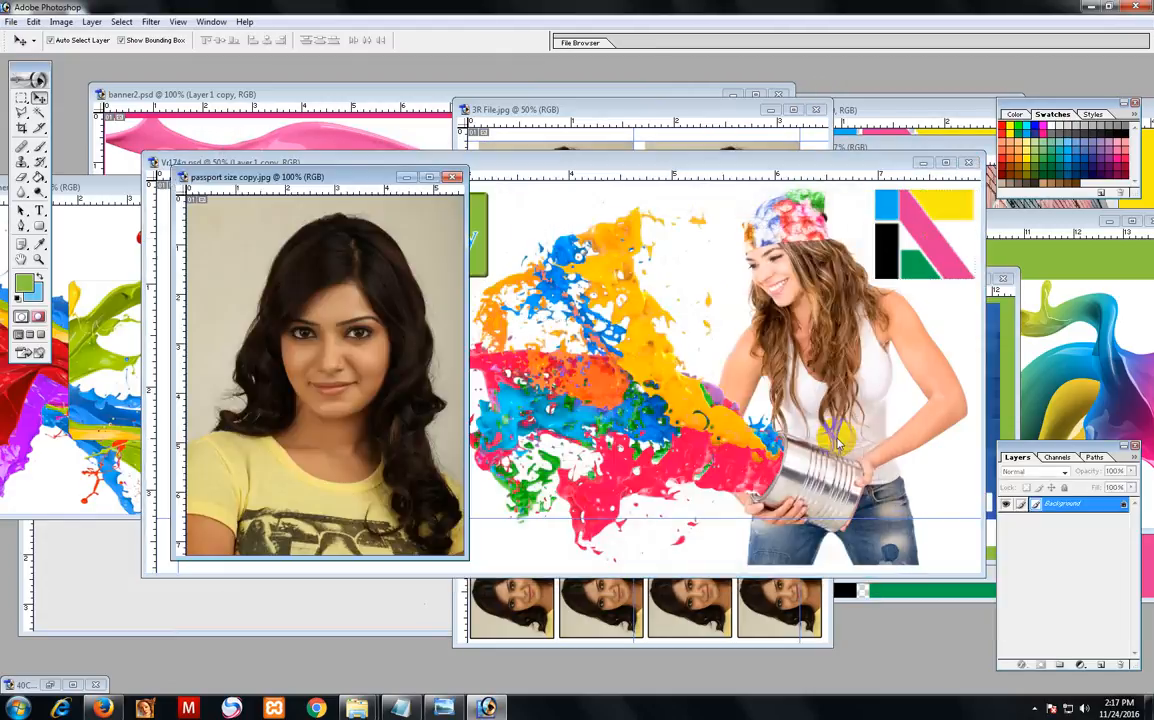
Try replacing the portrait's plain backdrop with the blue background colour using a Magic Wand selection at tolerance 32, and undo it.
left_click(40, 113)
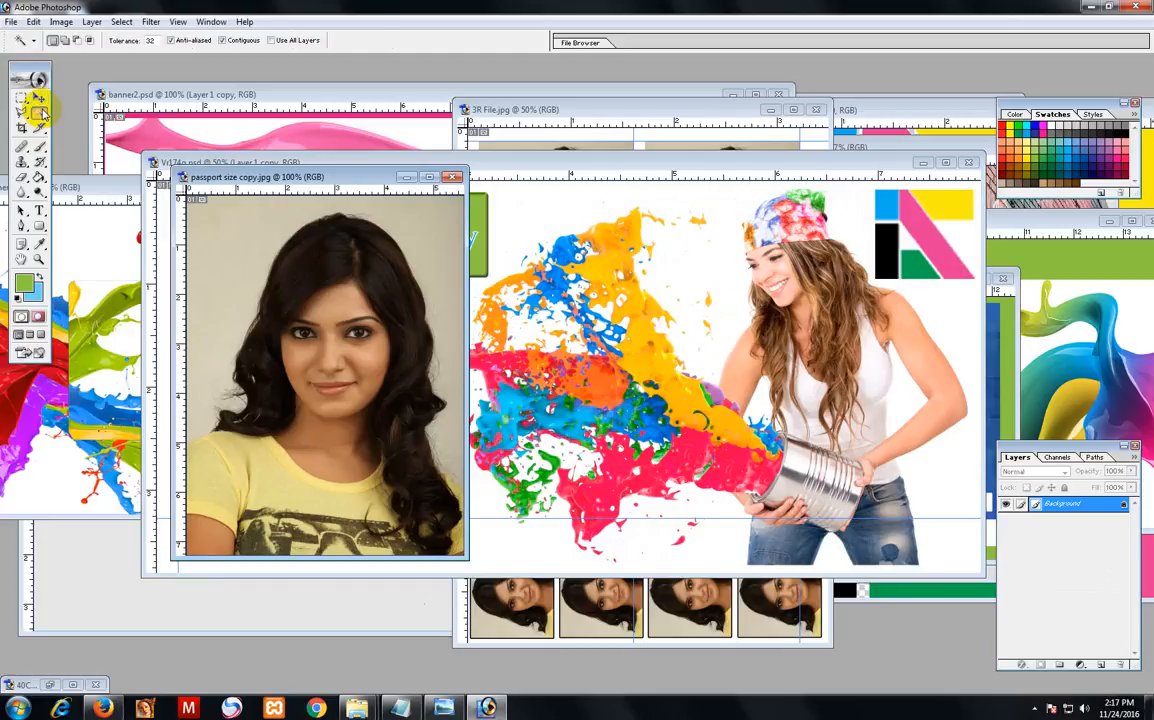
left_click(227, 249)
key("Delete")
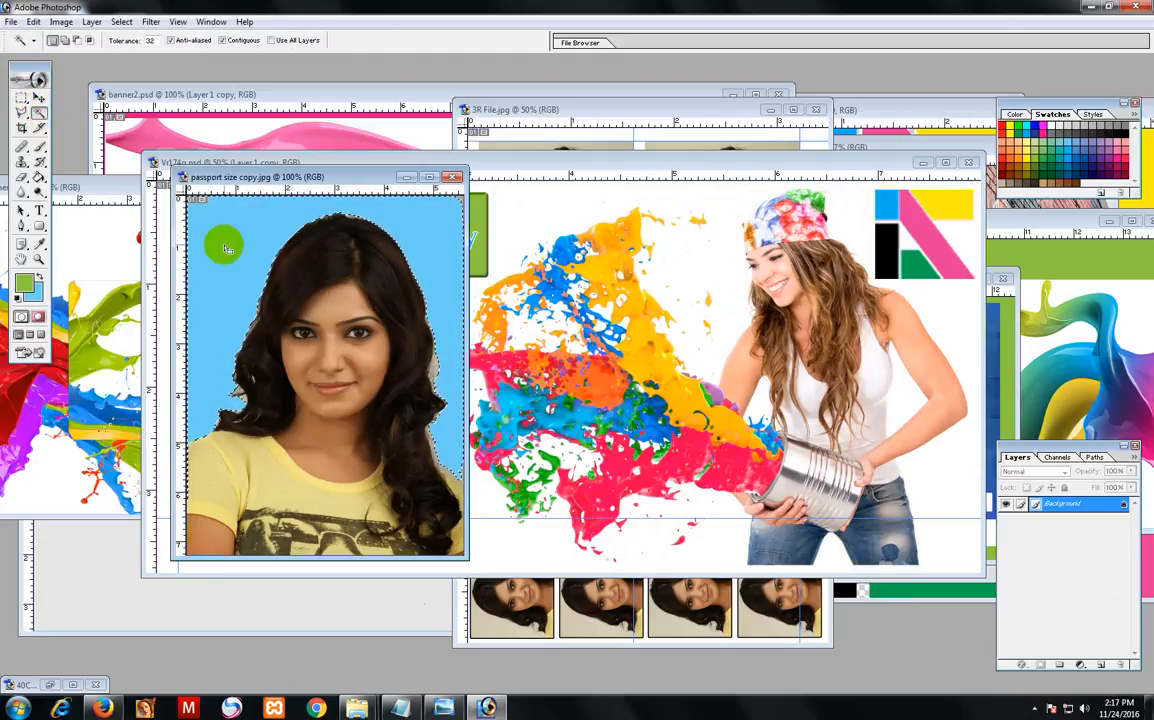
key("ctrl+alt+z")
key("ctrl+alt+z")
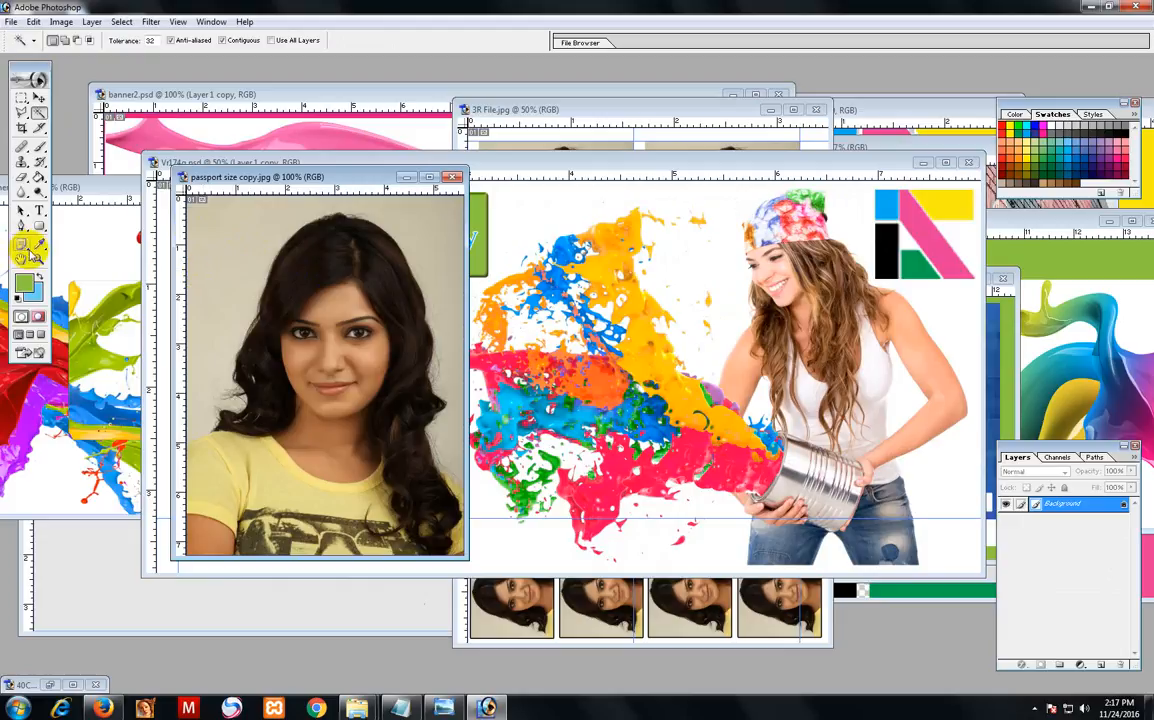
Maximize the passport size copy.jpg window and enlarge the portrait to 300%.
left_click(21, 225)
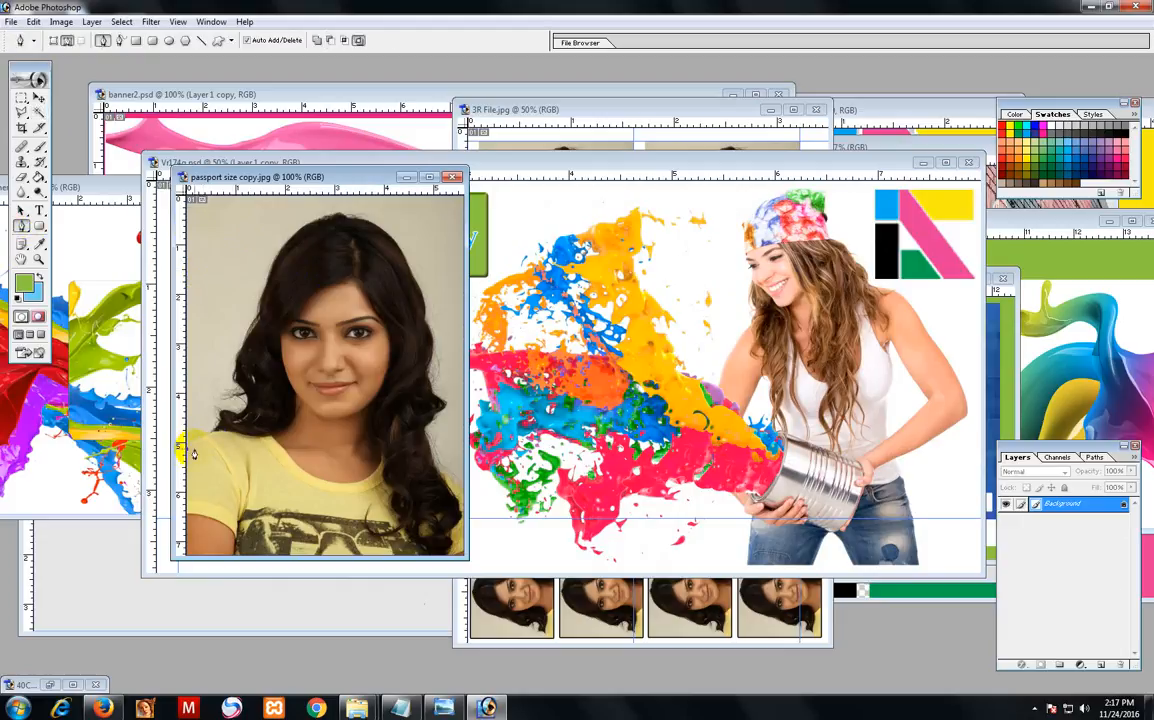
left_click(429, 177)
key("ctrl+plus")
key("ctrl+plus")
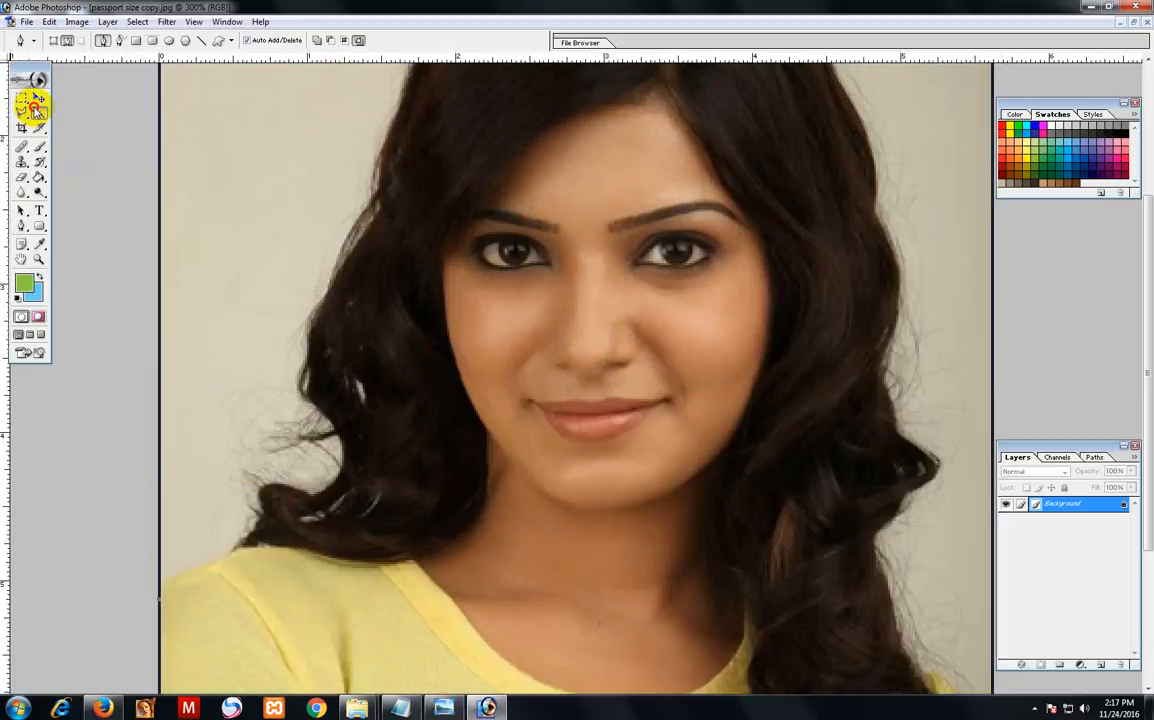
Try filling the enlarged portrait's backdrop with the blue background colour through a Magic Wand selection, then undo the fill and deselect.
left_click(38, 112)
left_click(266, 229)
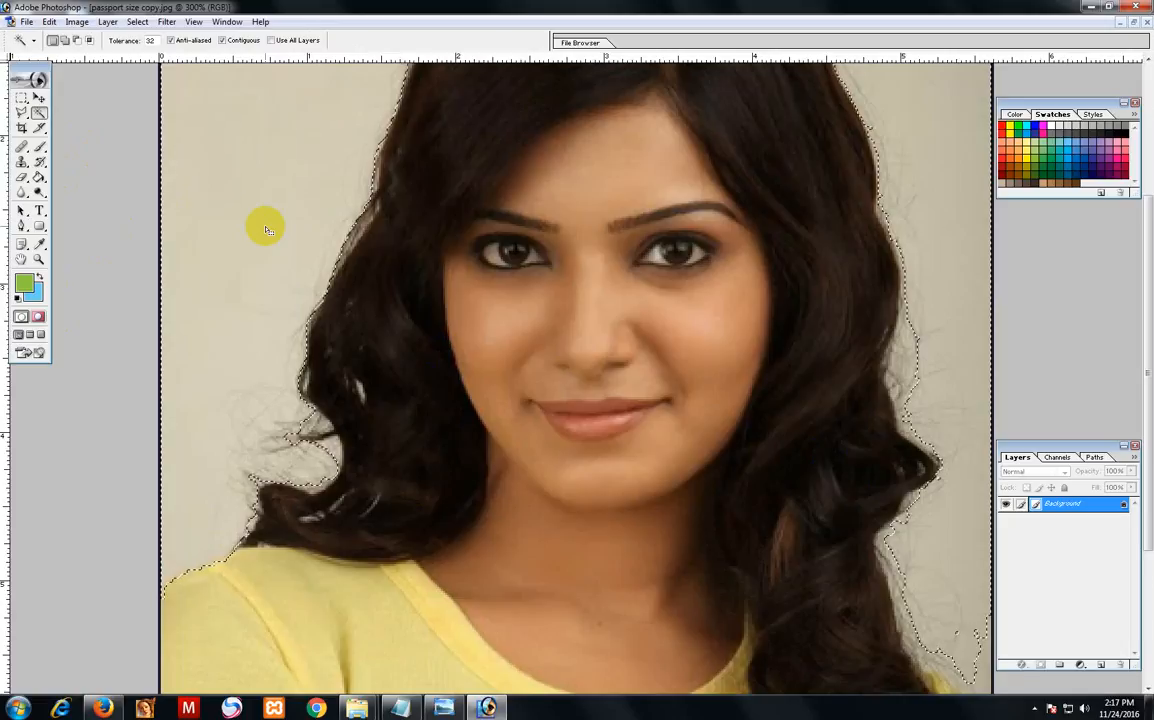
key("Delete")
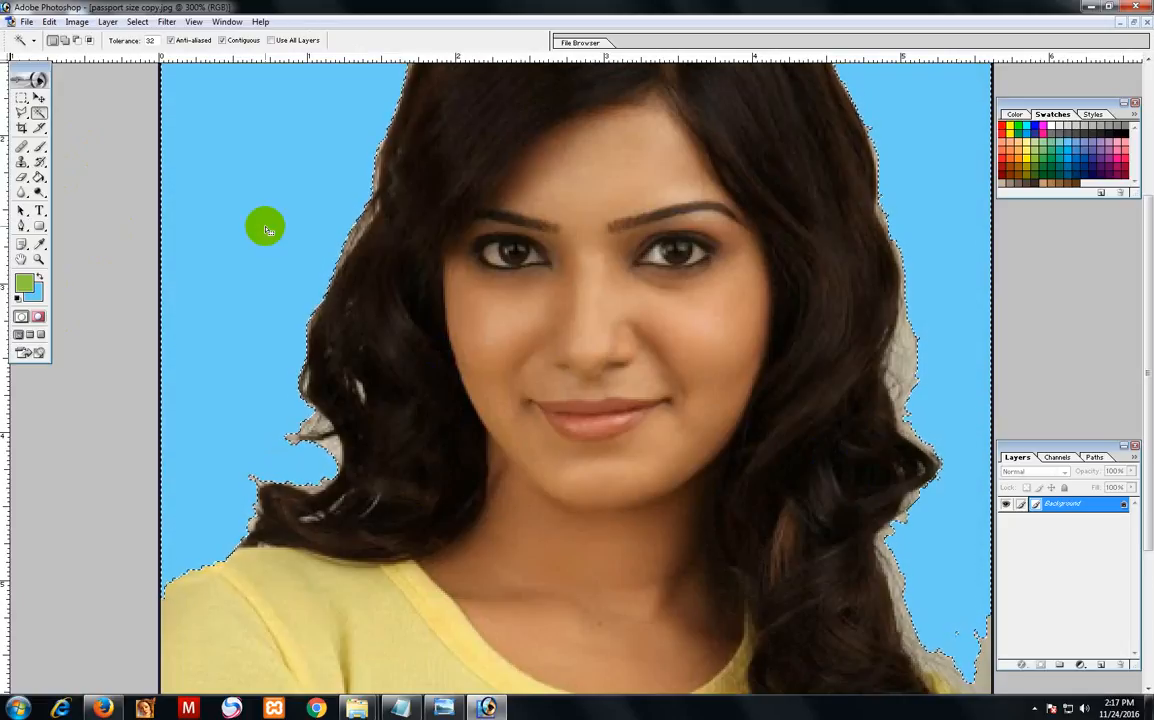
key("ctrl+d")
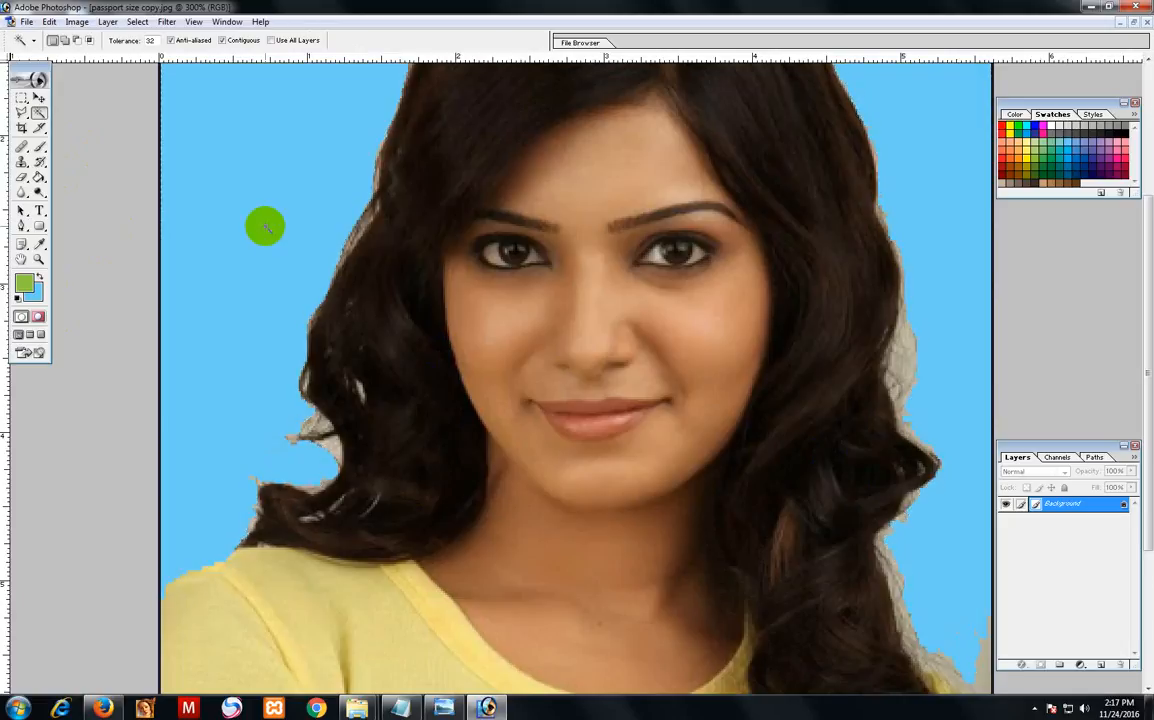
left_click(257, 148)
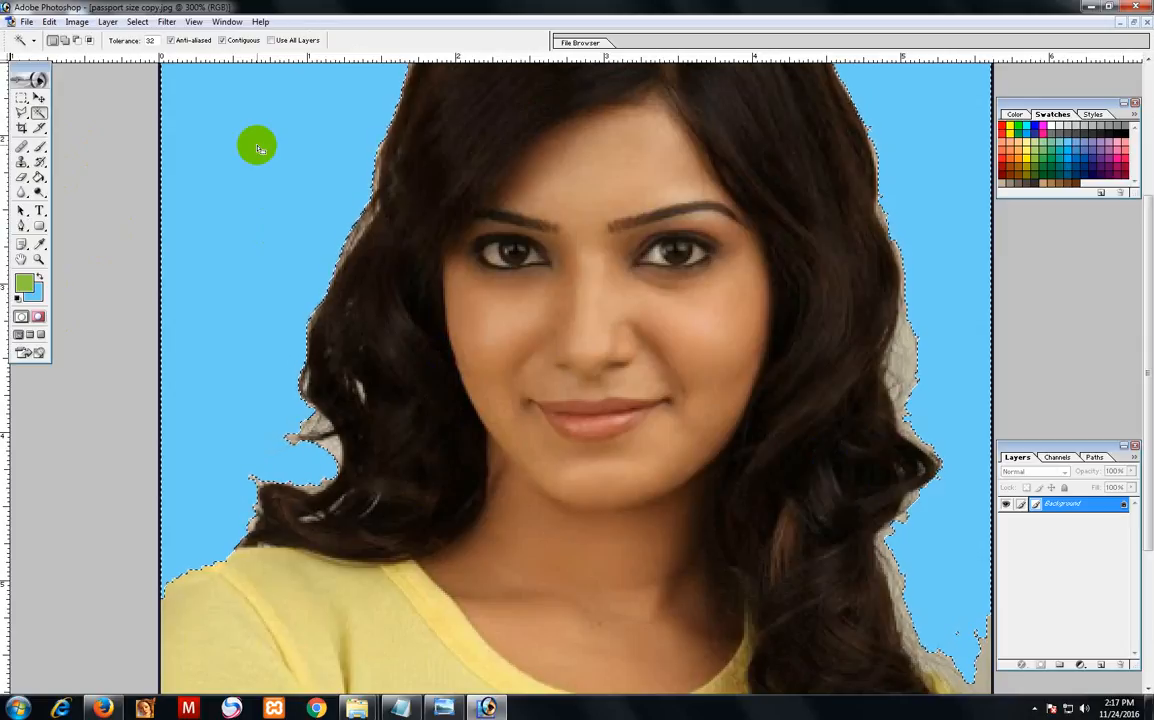
key("ctrl+alt+z")
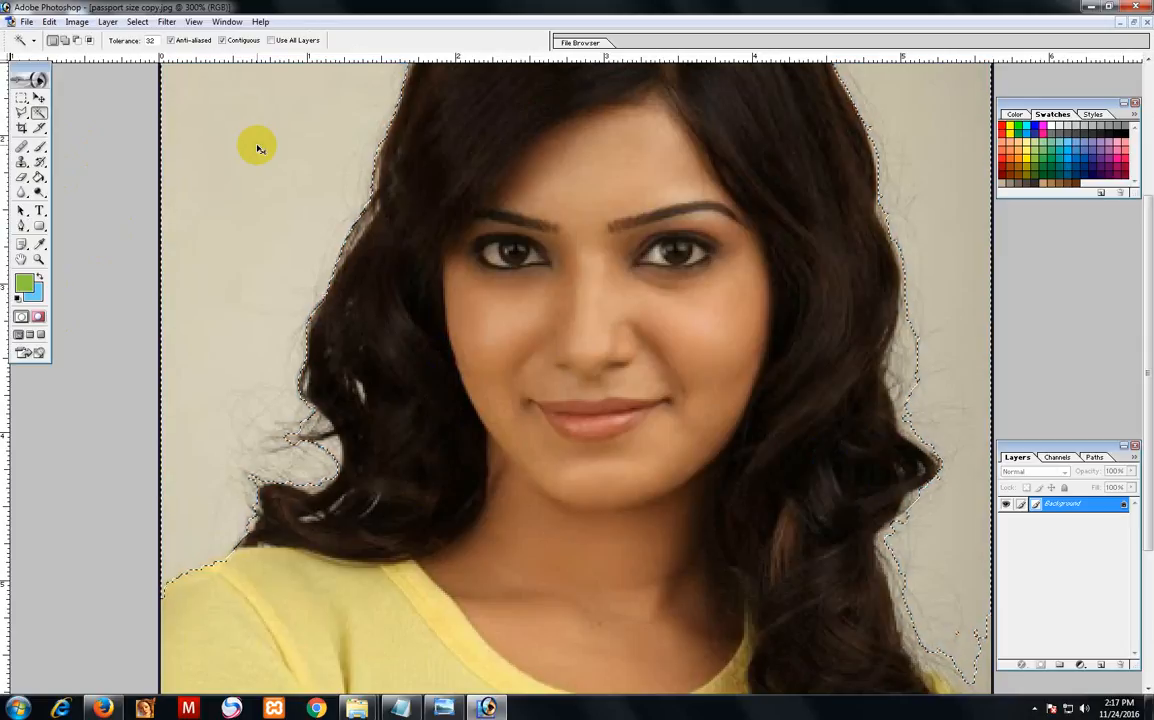
key("ctrl+d")
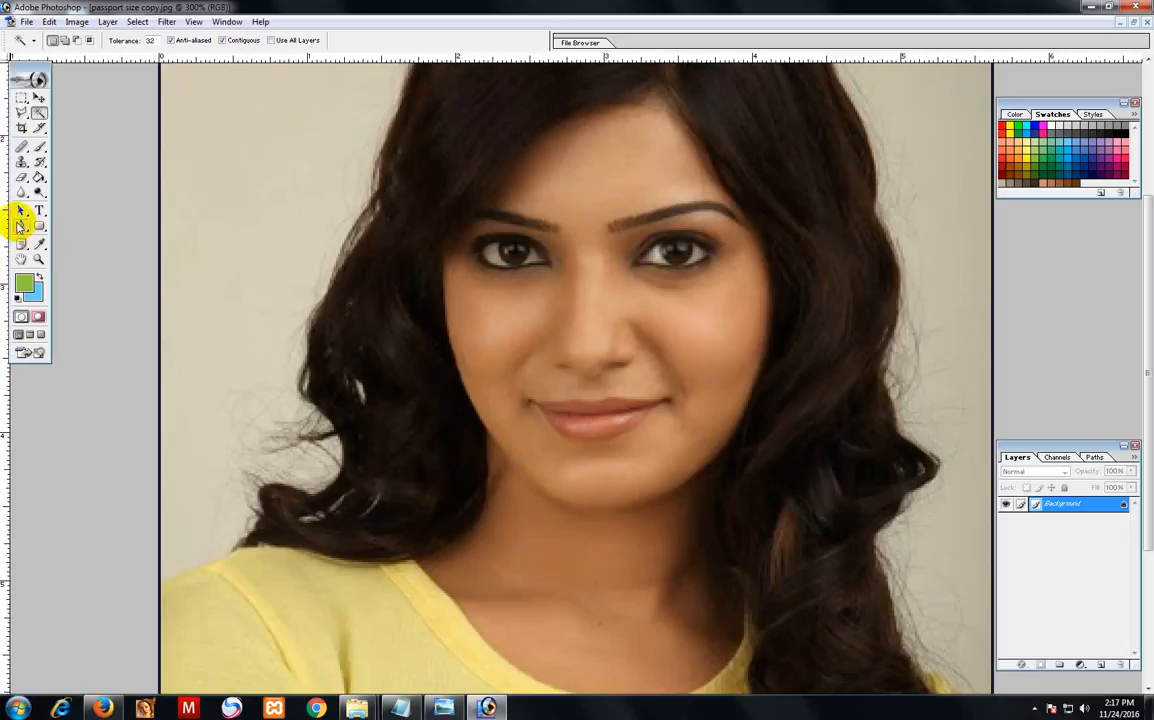
Start a Pen path at the image's left edge and trace the shoulder and the lower curl of hair on that side.
left_click(20, 226)
key("ctrl+plus")
key("ctrl+plus")
key("ctrl+plus")
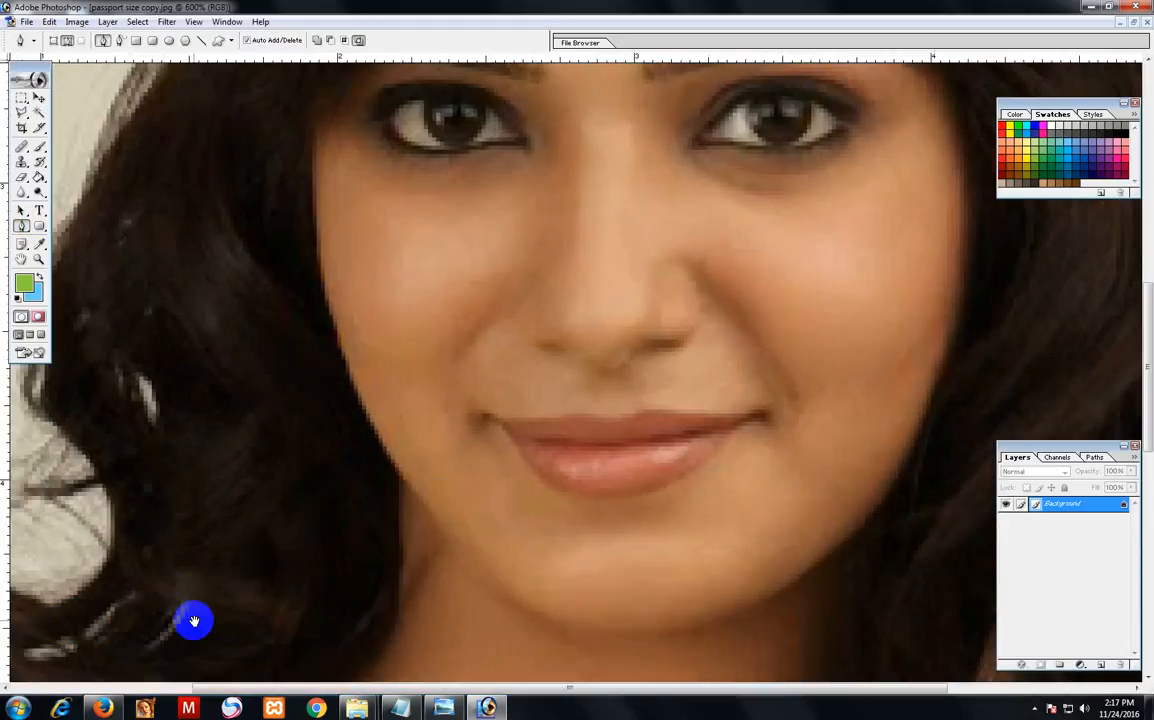
left_click_drag(304, 532, 891, 274)
scroll(890, 270, "down", 3)
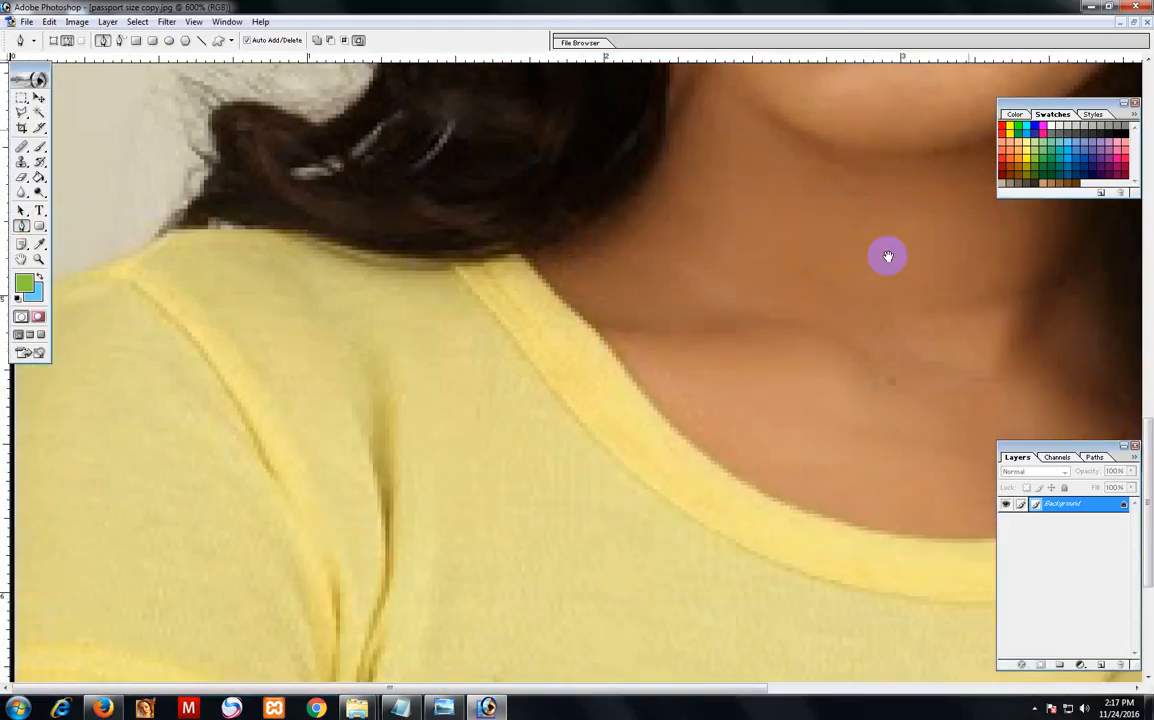
key("ctrl+minus")
key("ctrl+minus")
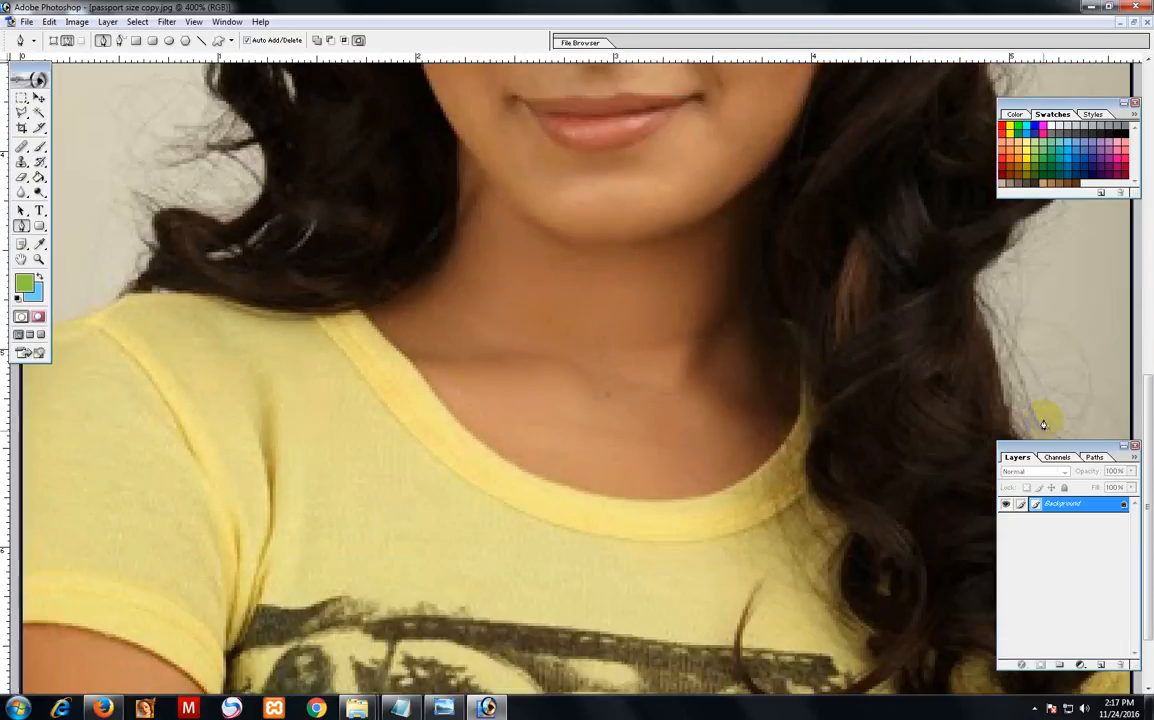
key("ctrl+minus")
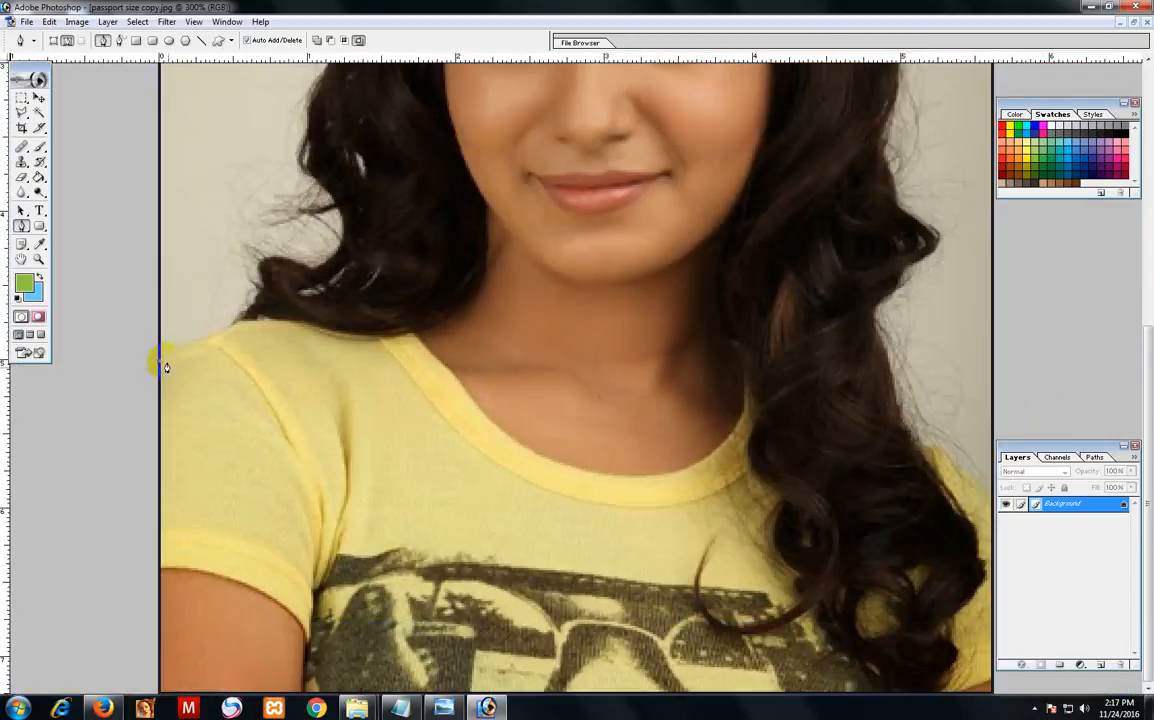
left_click(211, 337)
left_click_drag(240, 315, 256, 282)
left_click_drag(311, 265, 372, 289)
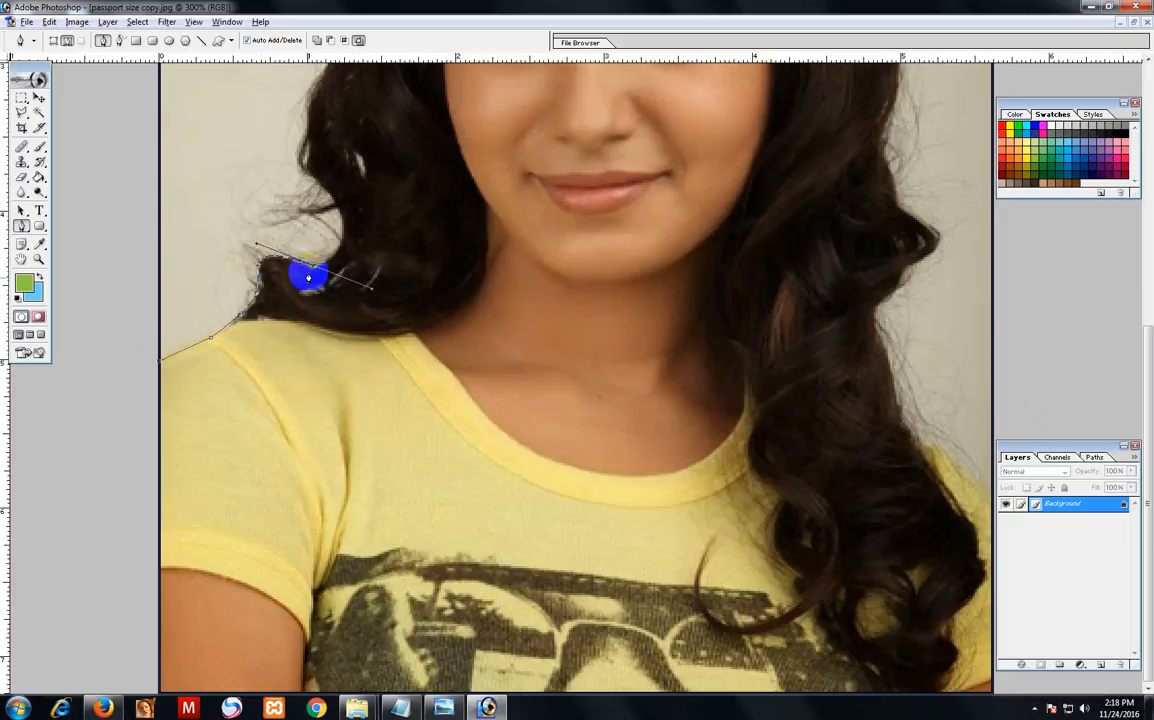
Continue the path from the lower curl up the outer edge of the left-hand hair to forehead level.
left_click_drag(407, 207, 240, 325)
left_click(312, 391)
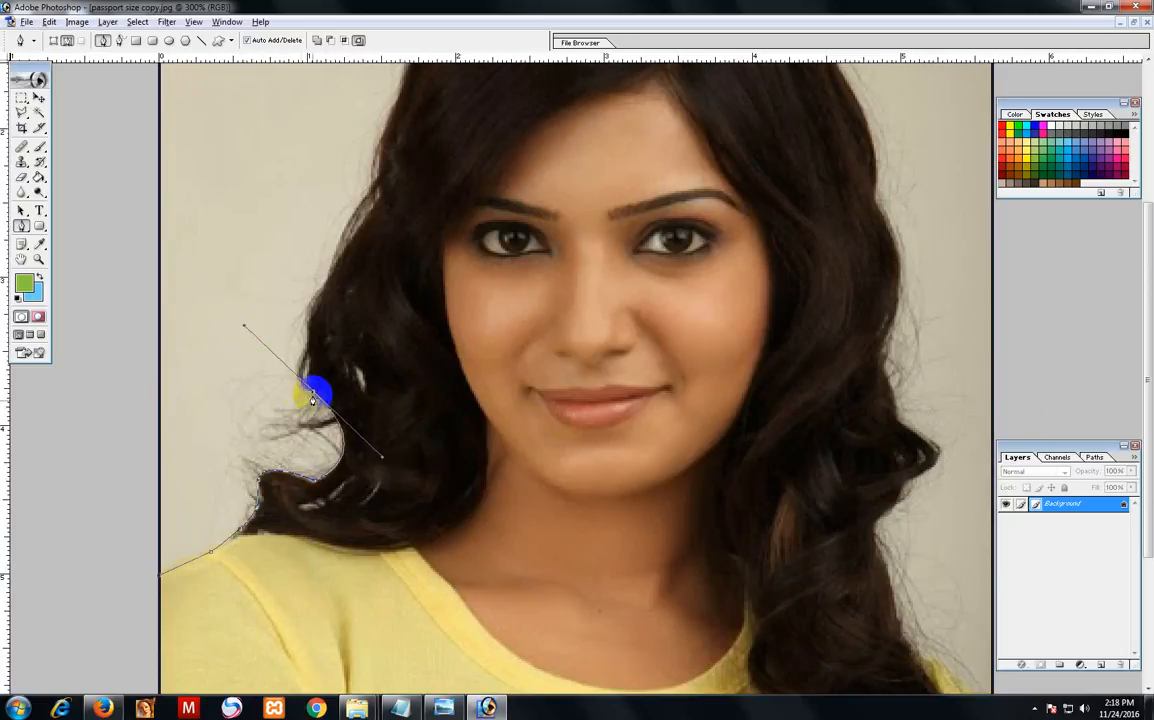
left_click_drag(319, 291, 344, 243)
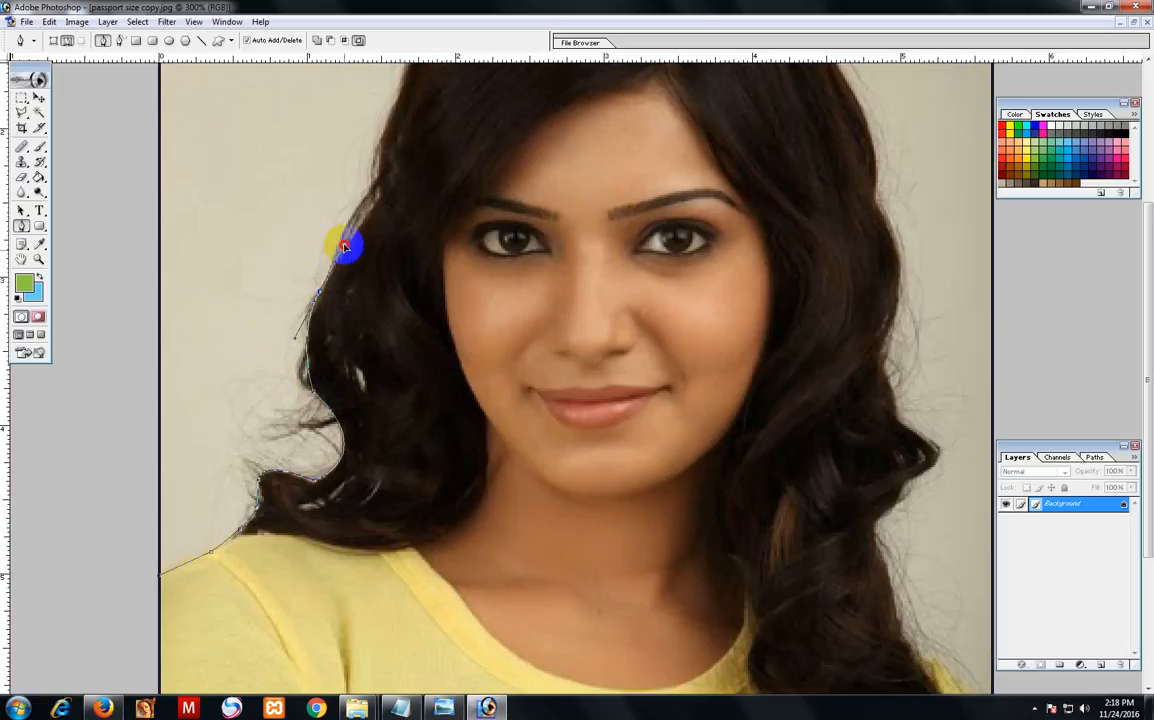
left_click(319, 299)
mouse_move(400, 203)
left_mouse_down()
mouse_move(330, 488)
mouse_move(391, 410)
left_mouse_up()
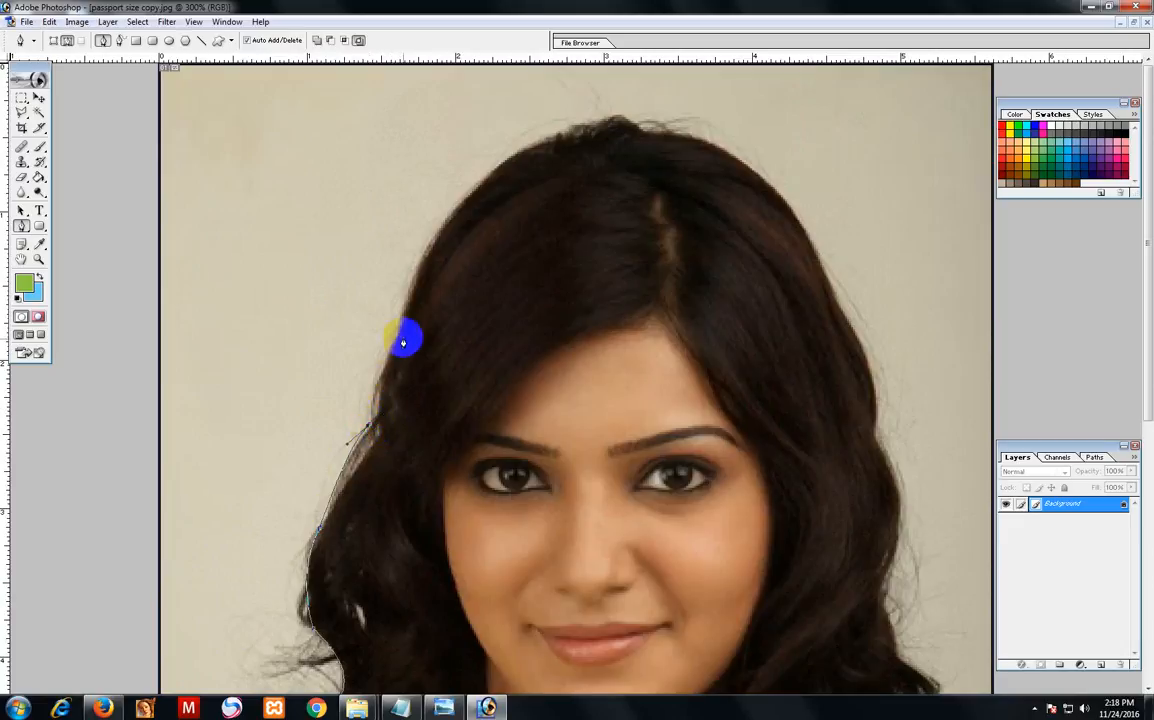
Trace the upper left side of the head from the forehead toward the crown, trimming the outgoing curve handles.
left_click_drag(392, 341, 428, 271)
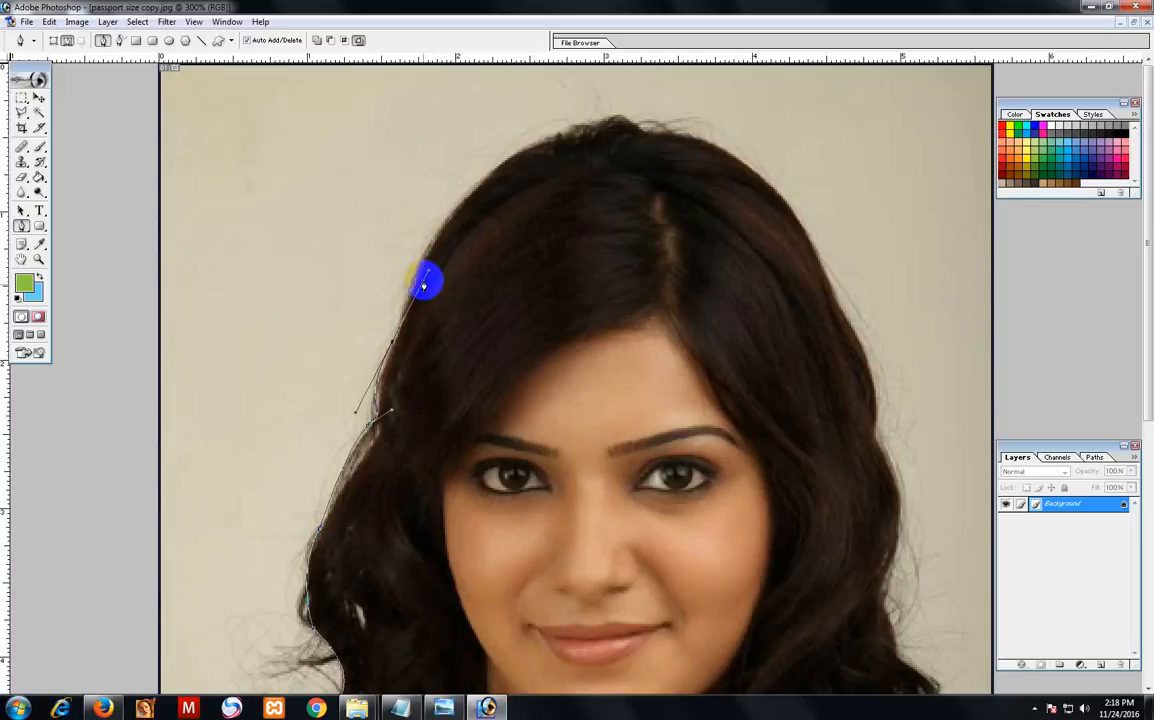
left_click(393, 342, "alt")
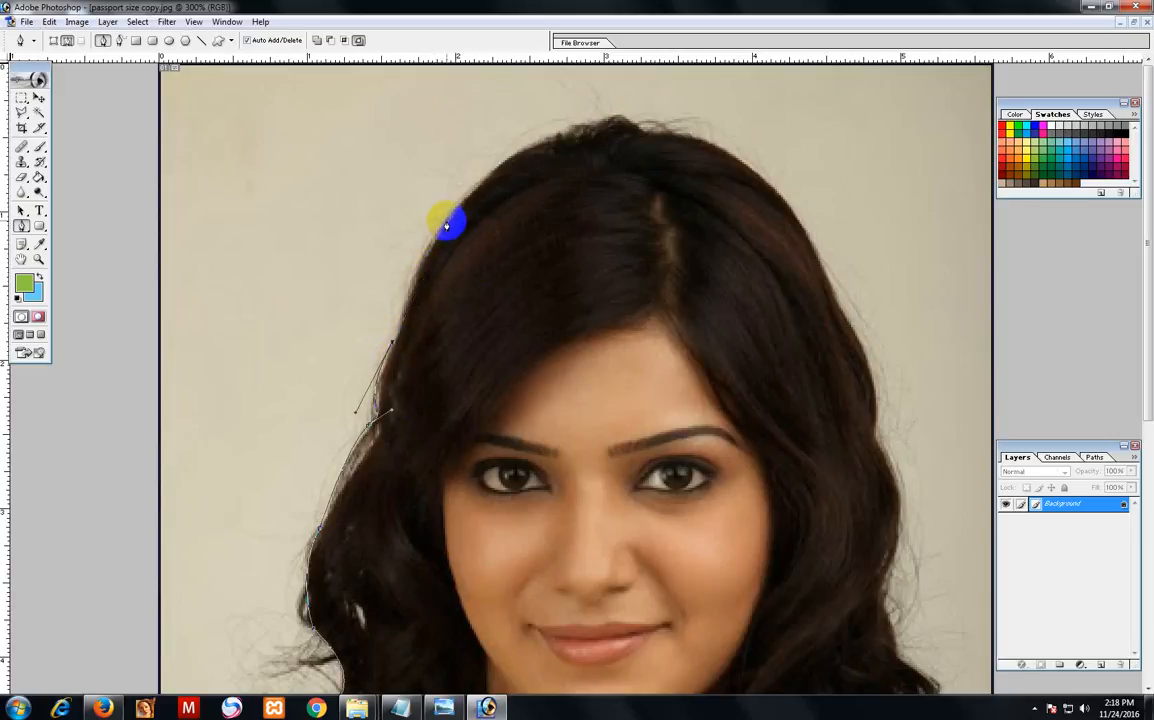
left_click_drag(446, 225, 483, 164)
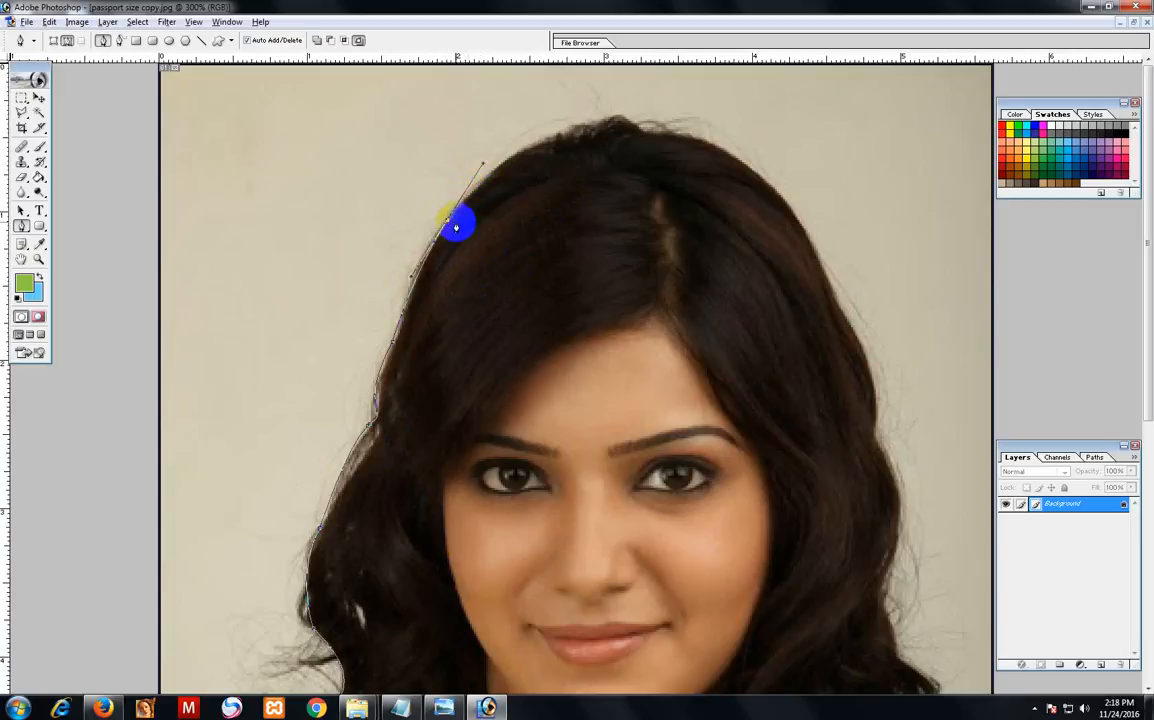
left_click(449, 224, "alt")
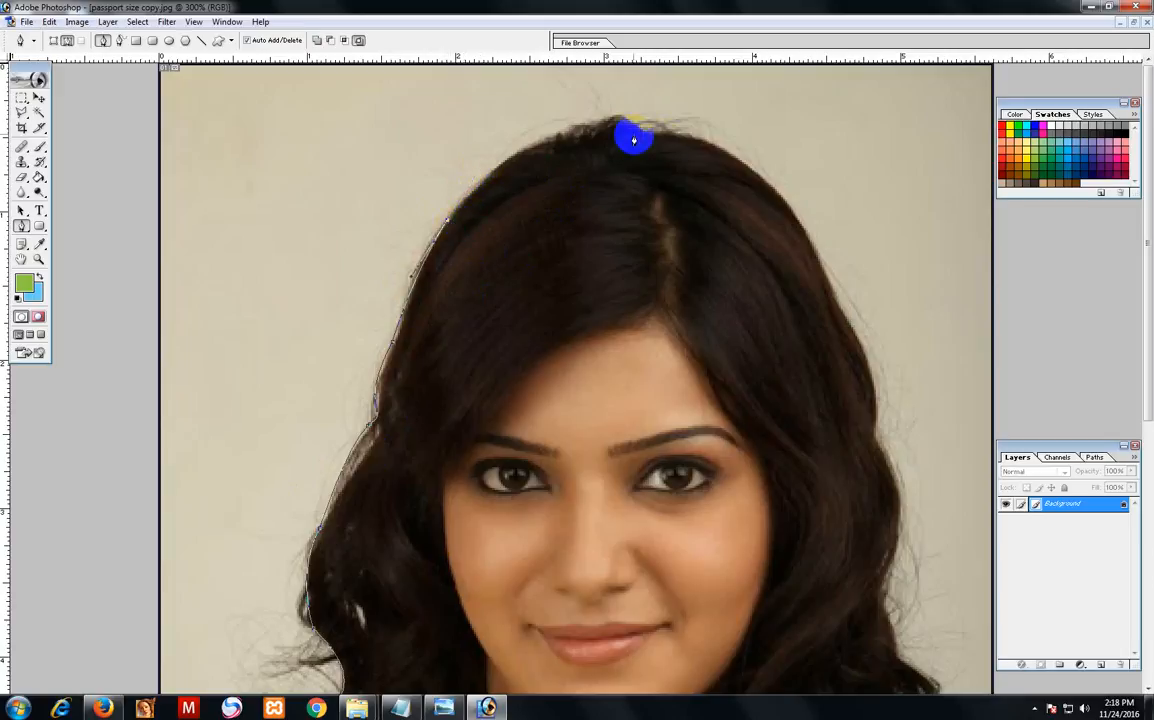
Curve the path over the crown of the head and place a short segment just past the topmost hair.
left_click_drag(613, 124, 726, 98)
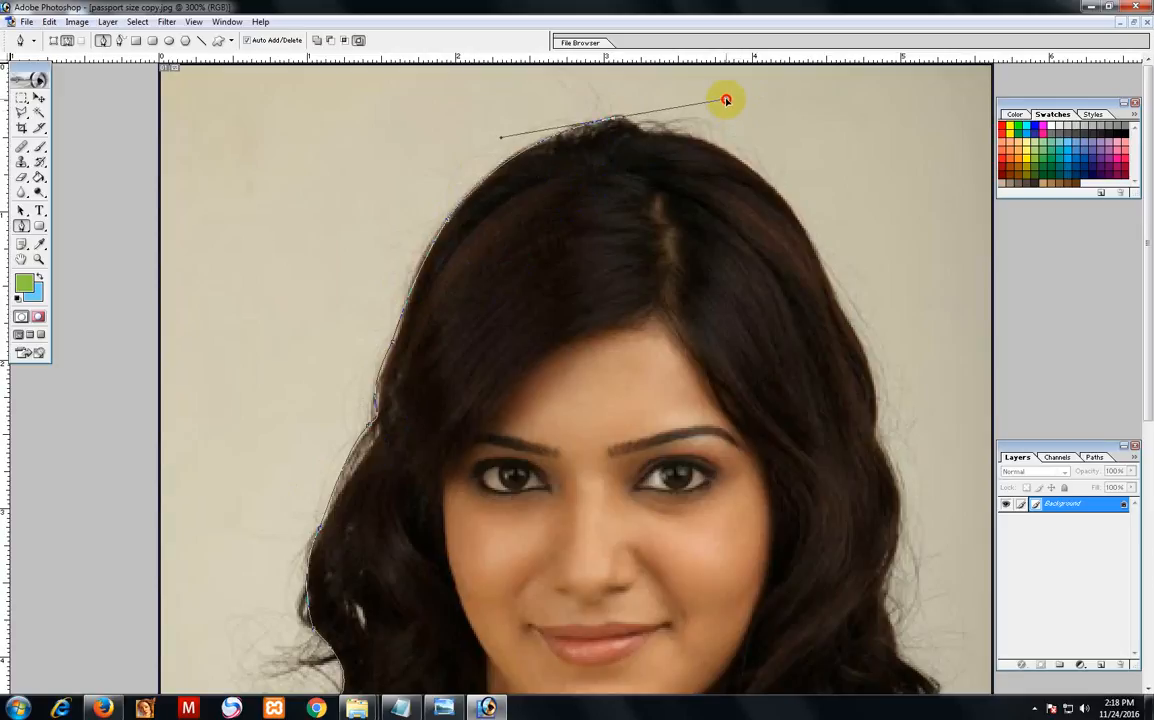
left_click(613, 121, "alt")
left_click(650, 130)
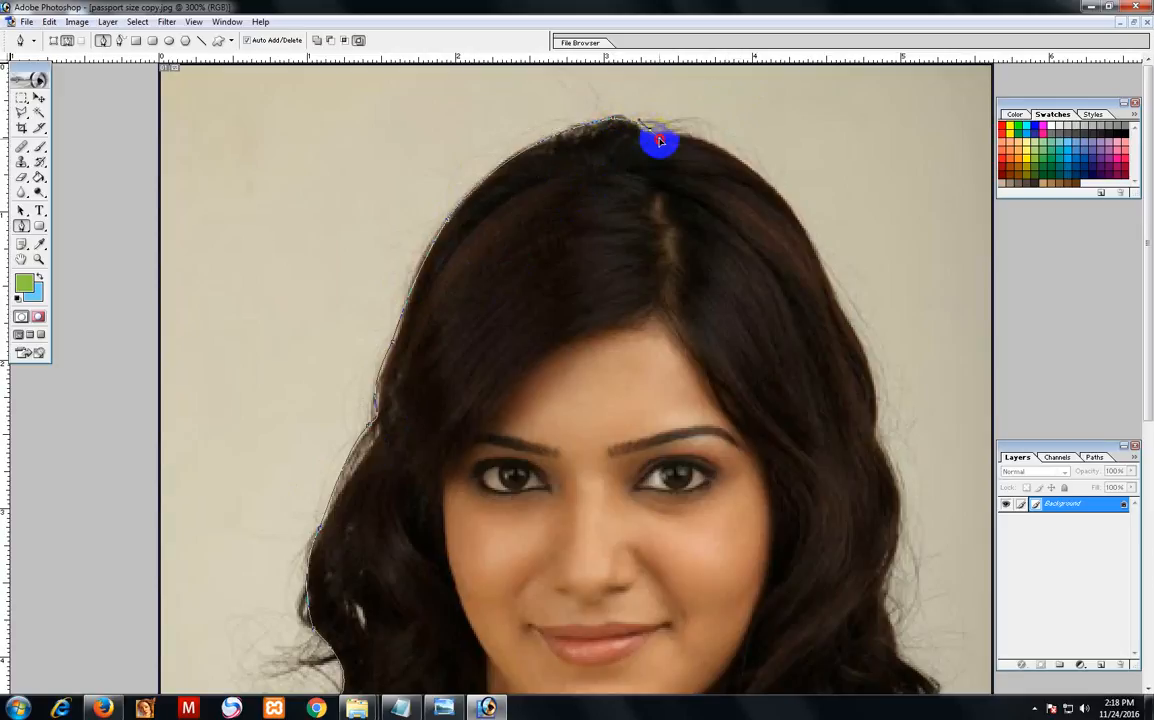
left_click(672, 142)
left_click_drag(673, 145, 645, 140)
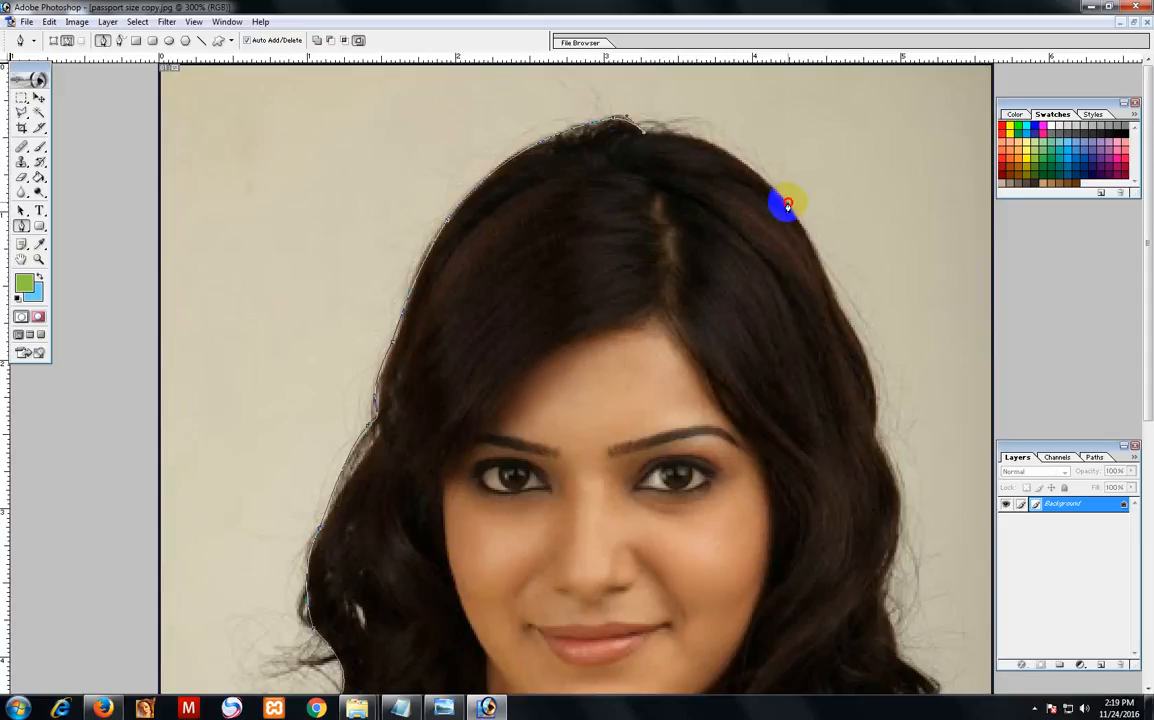
Carry the path from the crown down the upper right side of the head, ending with a trimmed curve handle.
left_click_drag(787, 204, 871, 291)
left_click_drag(791, 324, 775, 248)
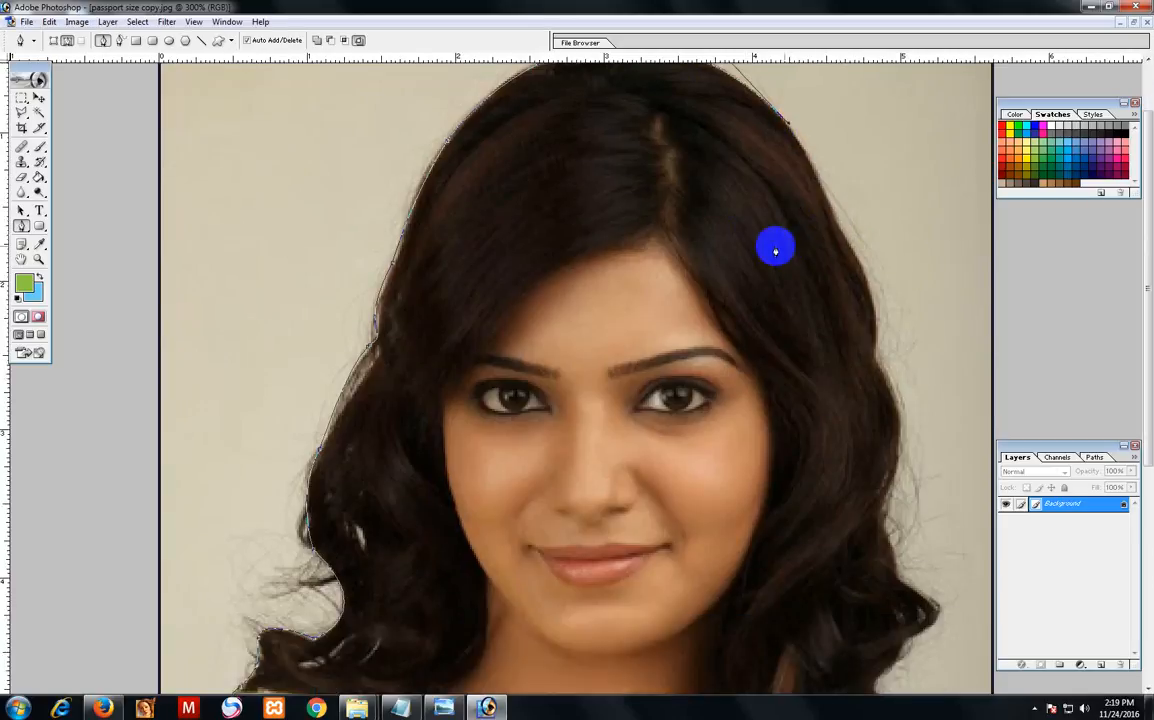
left_click_drag(836, 219, 854, 262)
left_click(838, 222, "alt")
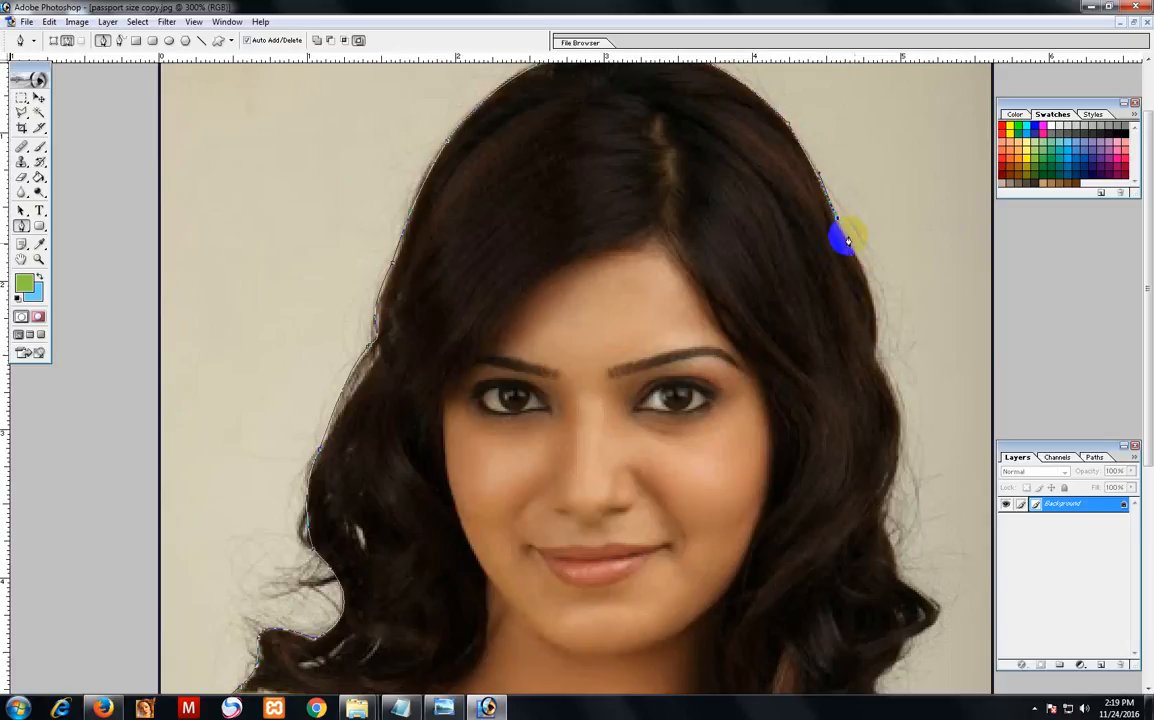
Extend the path down the right-hand hair edge from the side of the head to eyebrow level.
left_click_drag(838, 322, 854, 243)
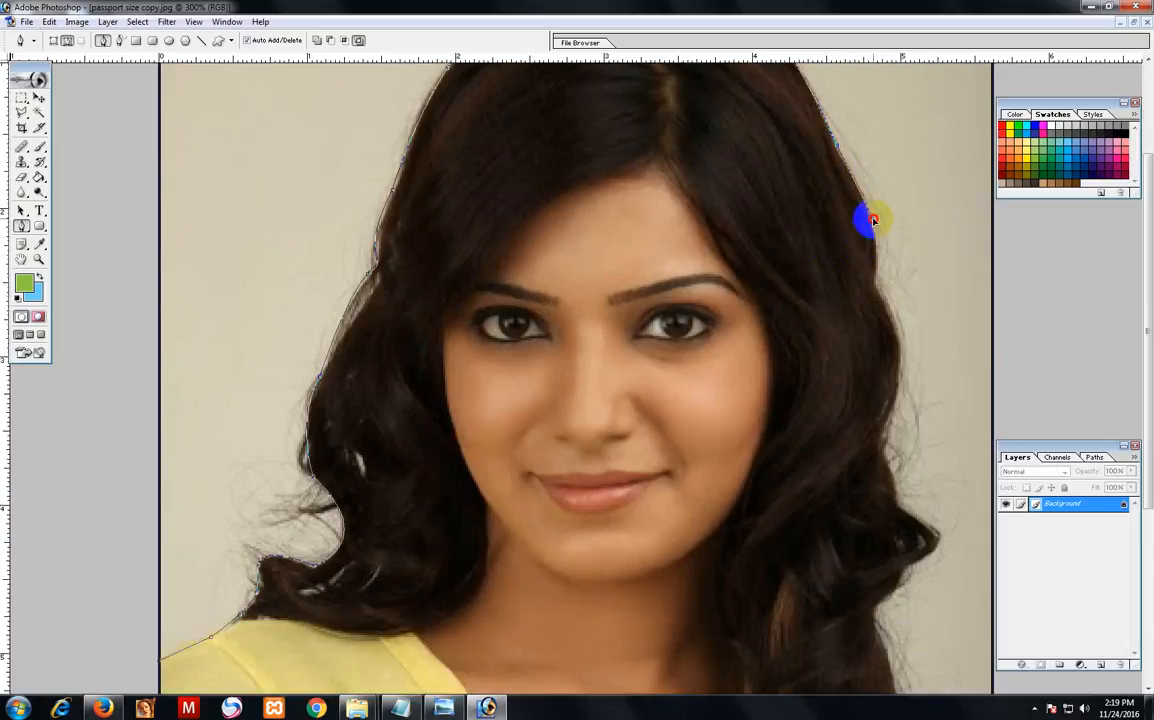
left_click(876, 240)
mouse_move(879, 241)
left_mouse_down()
mouse_move(863, 219)
mouse_move(873, 235)
left_mouse_up()
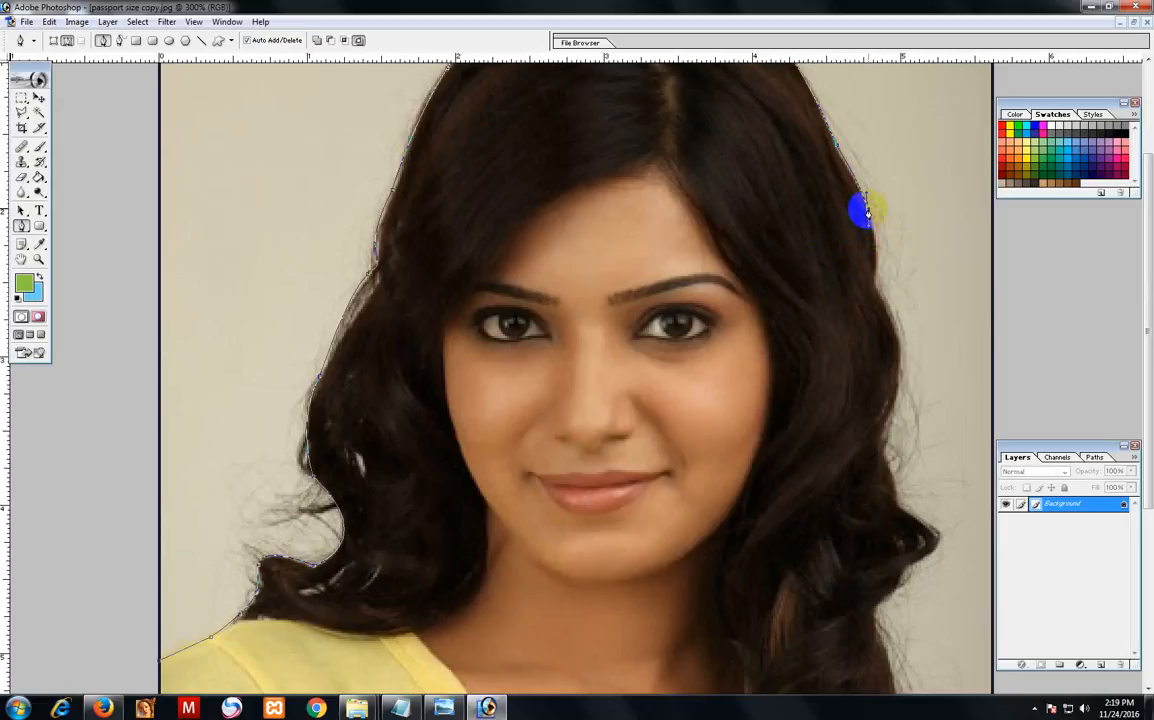
scroll(851, 218, "down", 1)
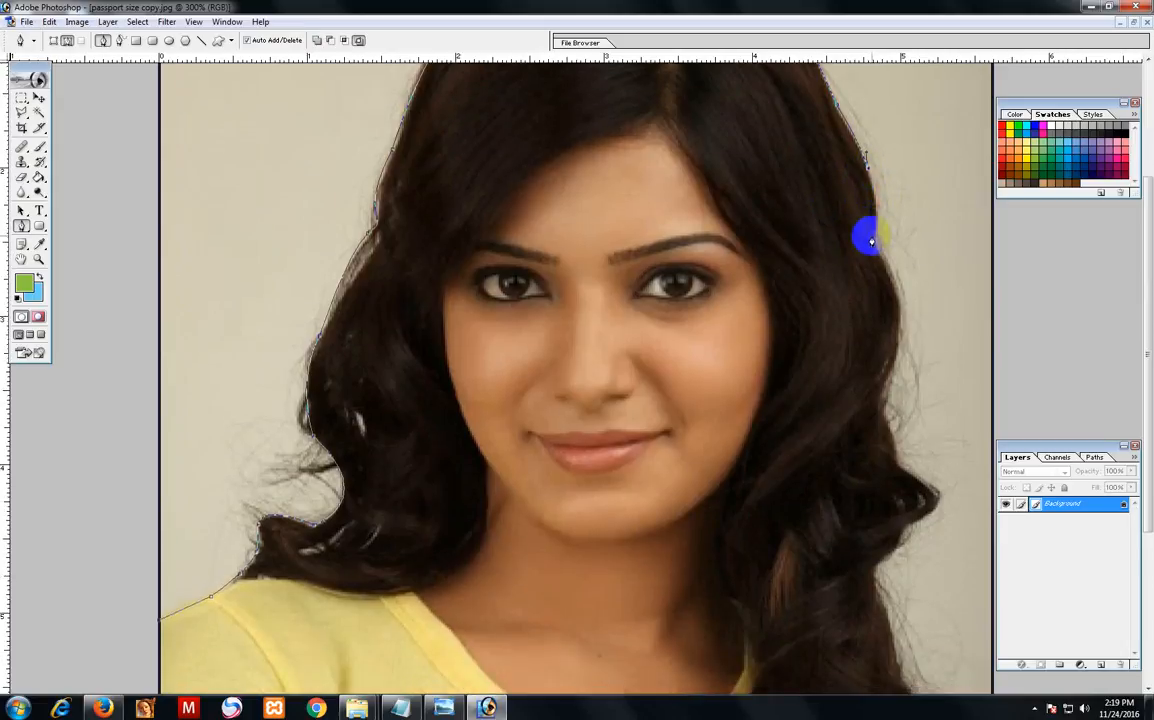
left_click_drag(876, 244, 875, 260)
left_click_drag(871, 281, 873, 286)
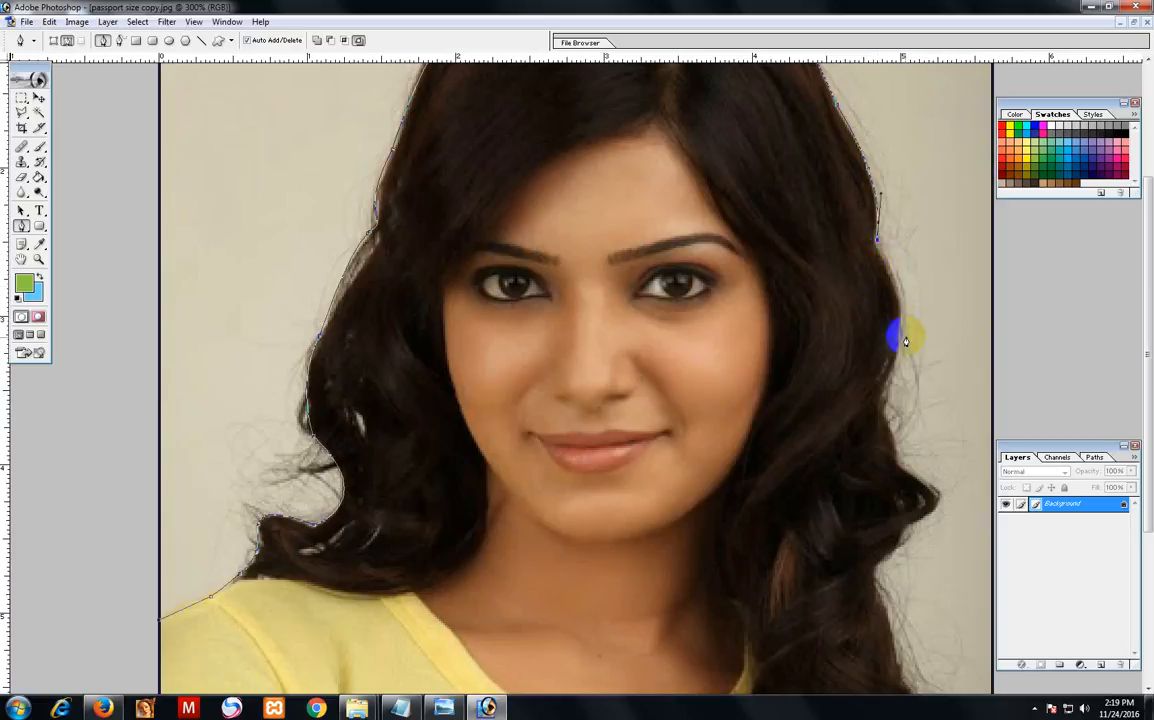
Trace the right-hand hair bulge from eyebrow level down to the inward bend beside the mouth.
left_click_drag(896, 355, 879, 396)
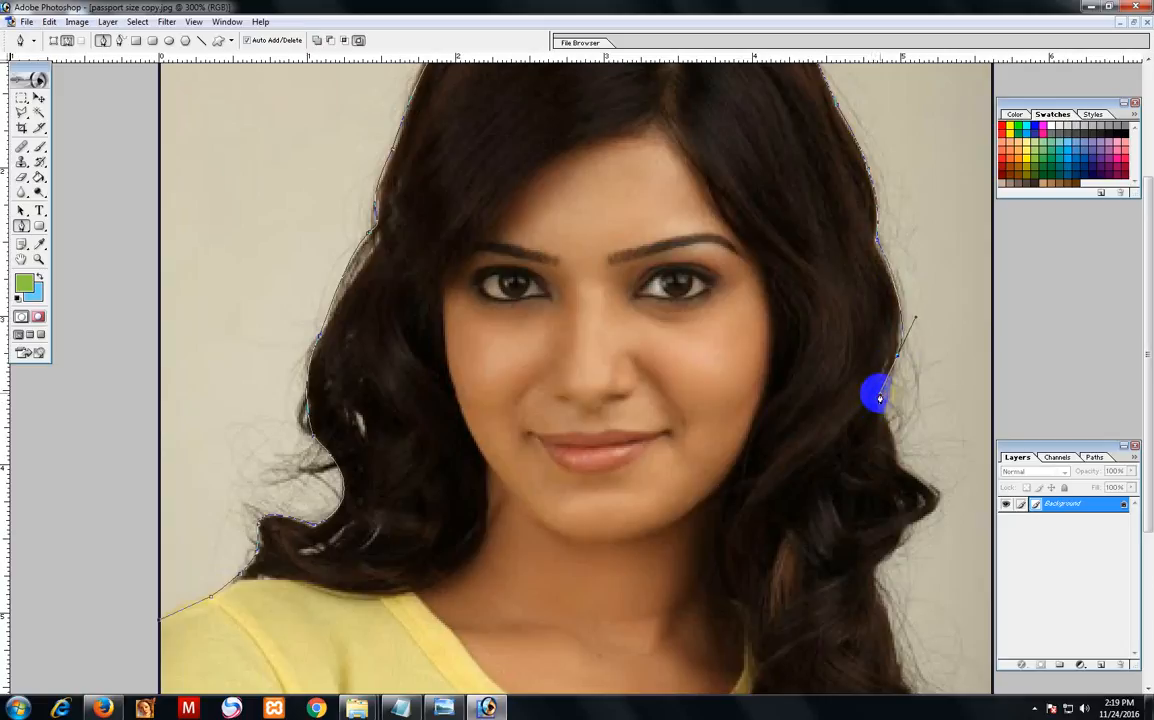
scroll(871, 304, "down", 3)
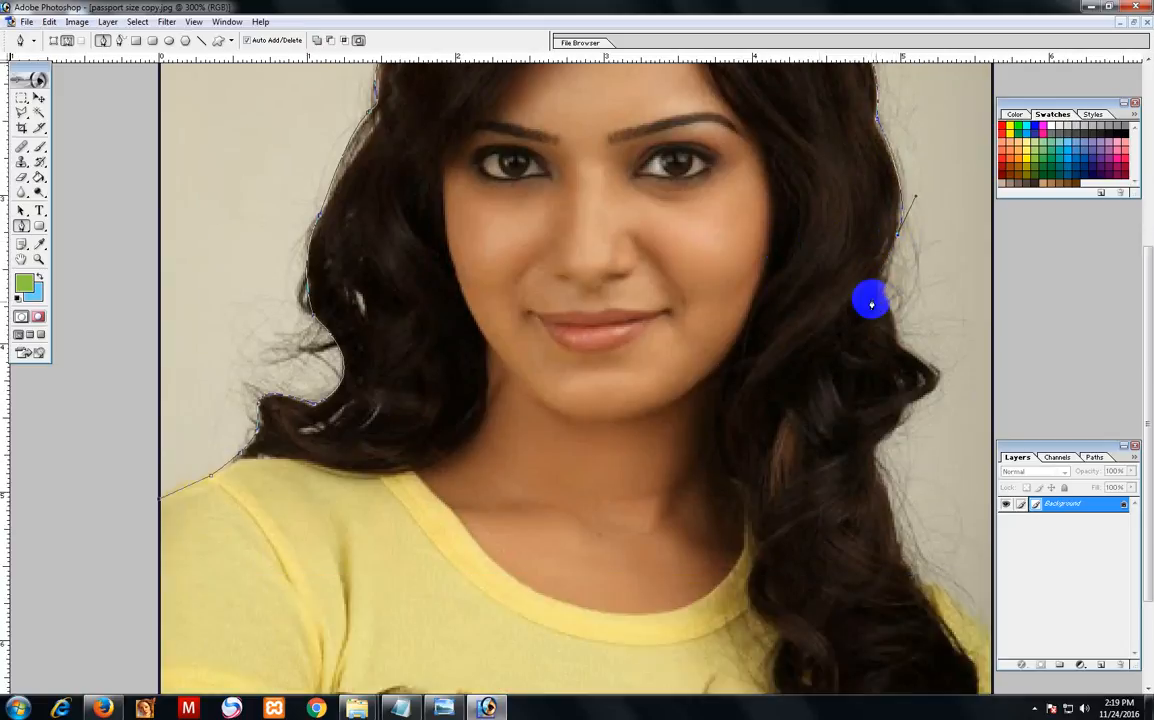
mouse_move(882, 284)
left_mouse_down()
mouse_move(890, 323)
mouse_move(880, 292)
left_mouse_up()
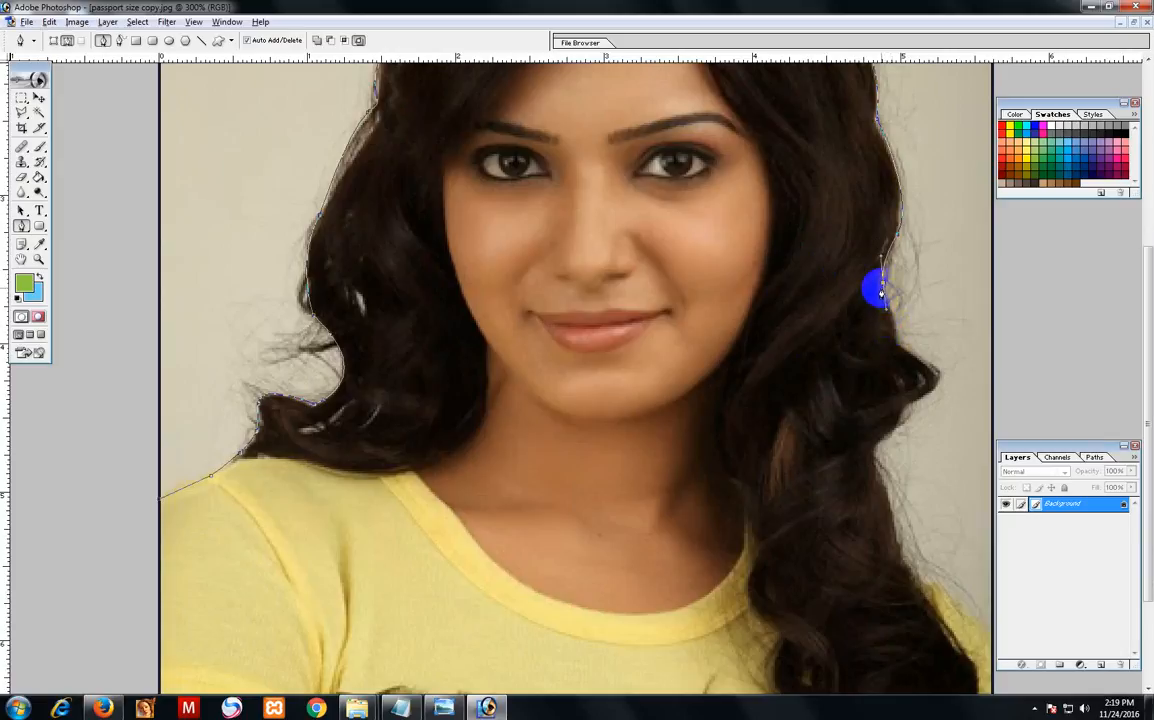
left_click(882, 285, "alt")
Extend the path from the inward bend beside the mouth to the tip of the outward curl, trimming the last curve handle.
left_click_drag(824, 361, 840, 263)
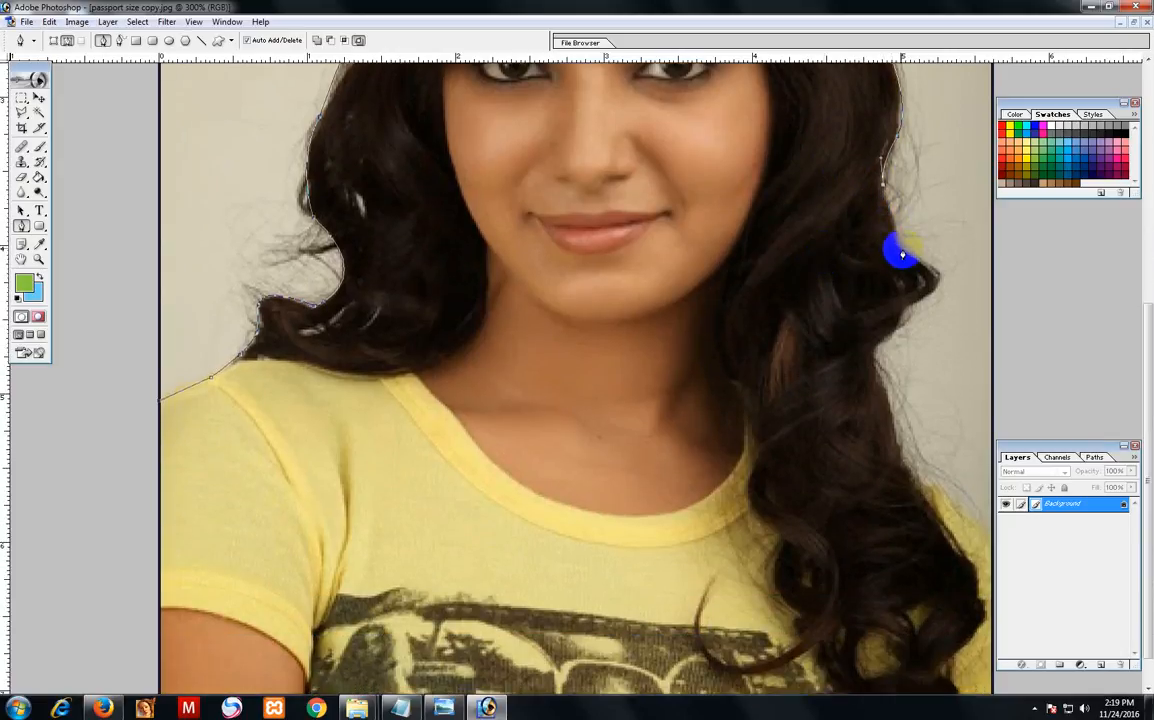
left_click(900, 253)
left_click_drag(937, 281, 938, 300)
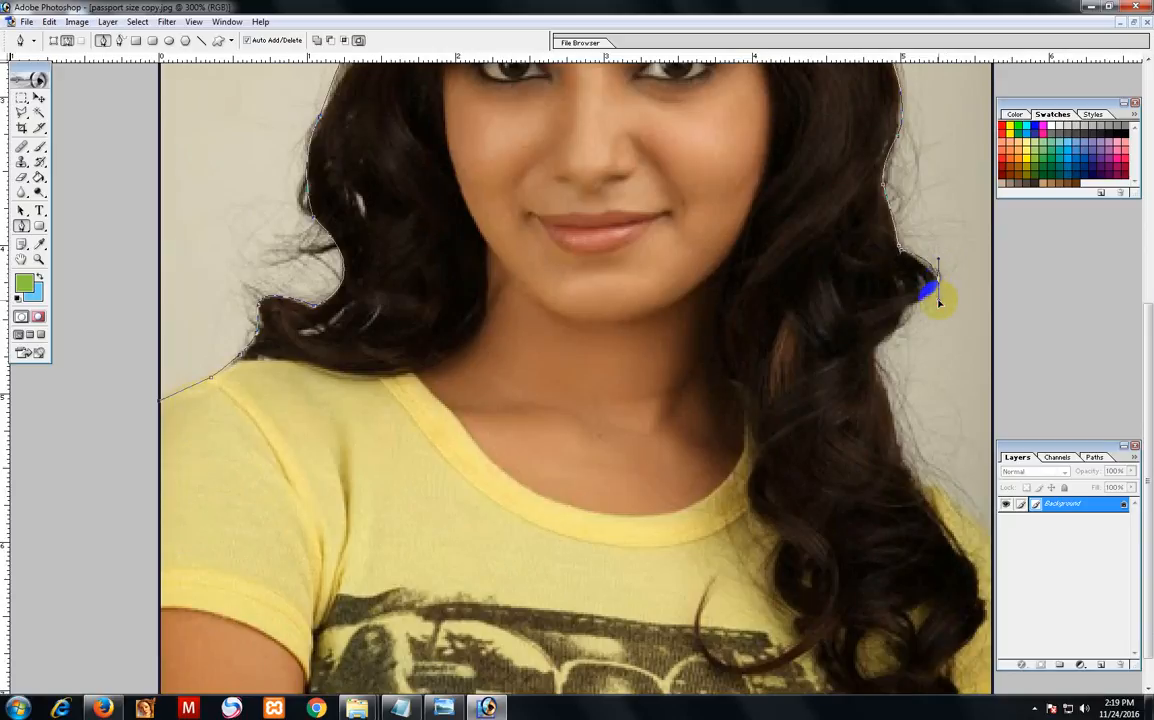
left_click(938, 281, "alt")
Trace the underside of the curl back inward and continue the path down the hair edge towards the shoulder.
left_click_drag(842, 304, 859, 212)
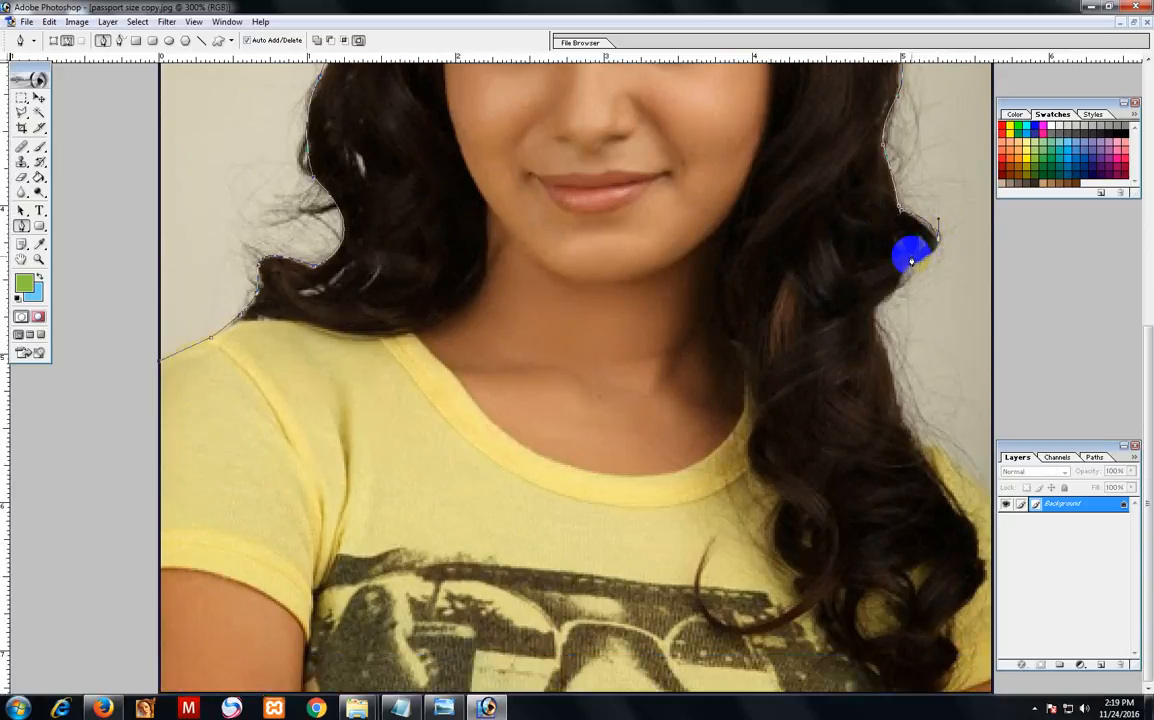
left_click(885, 284)
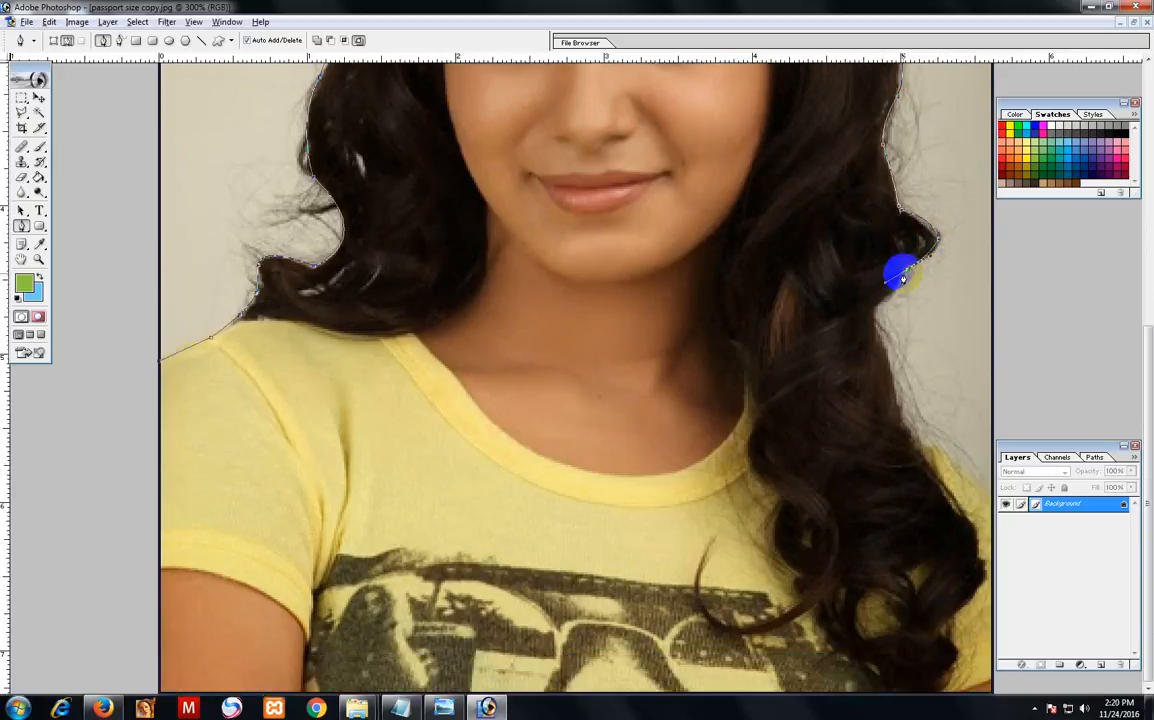
left_click(906, 269, "alt")
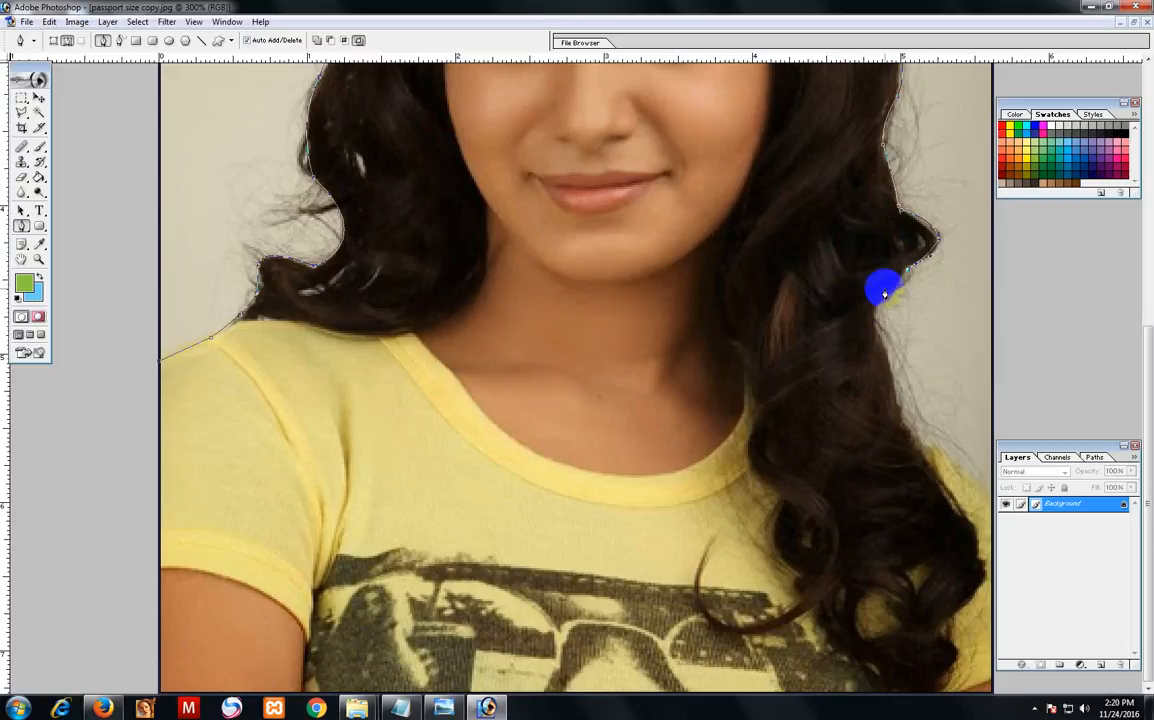
left_click_drag(879, 305, 871, 335)
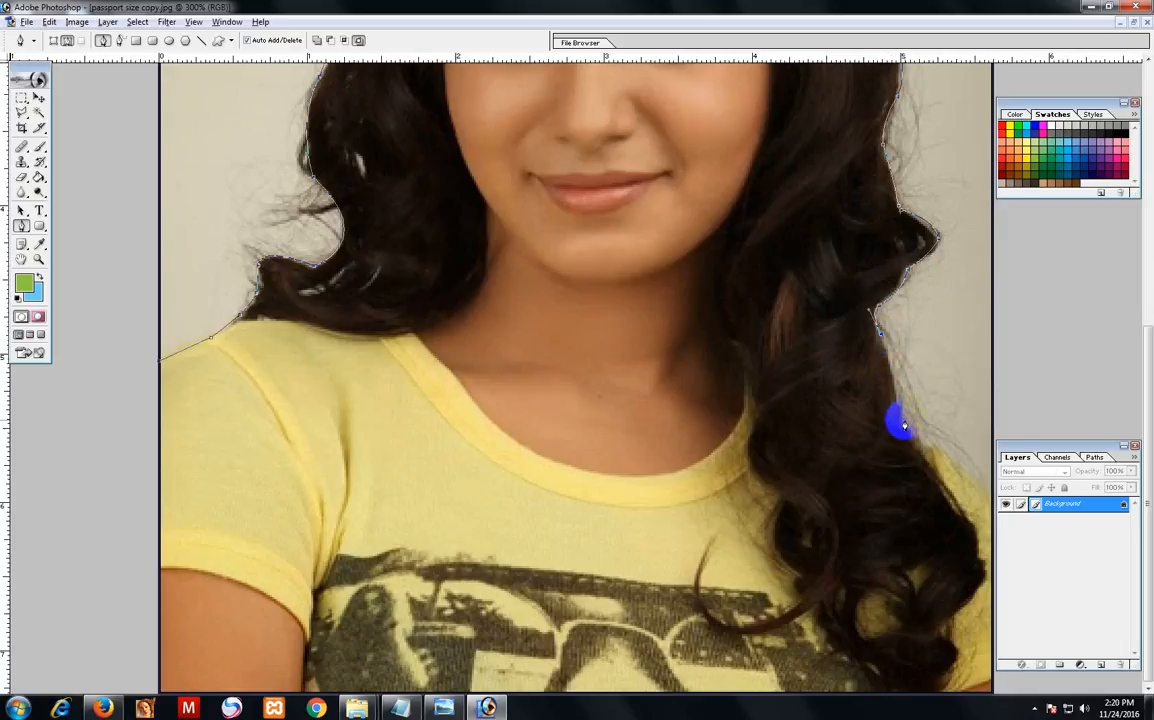
left_click_drag(901, 417, 906, 425)
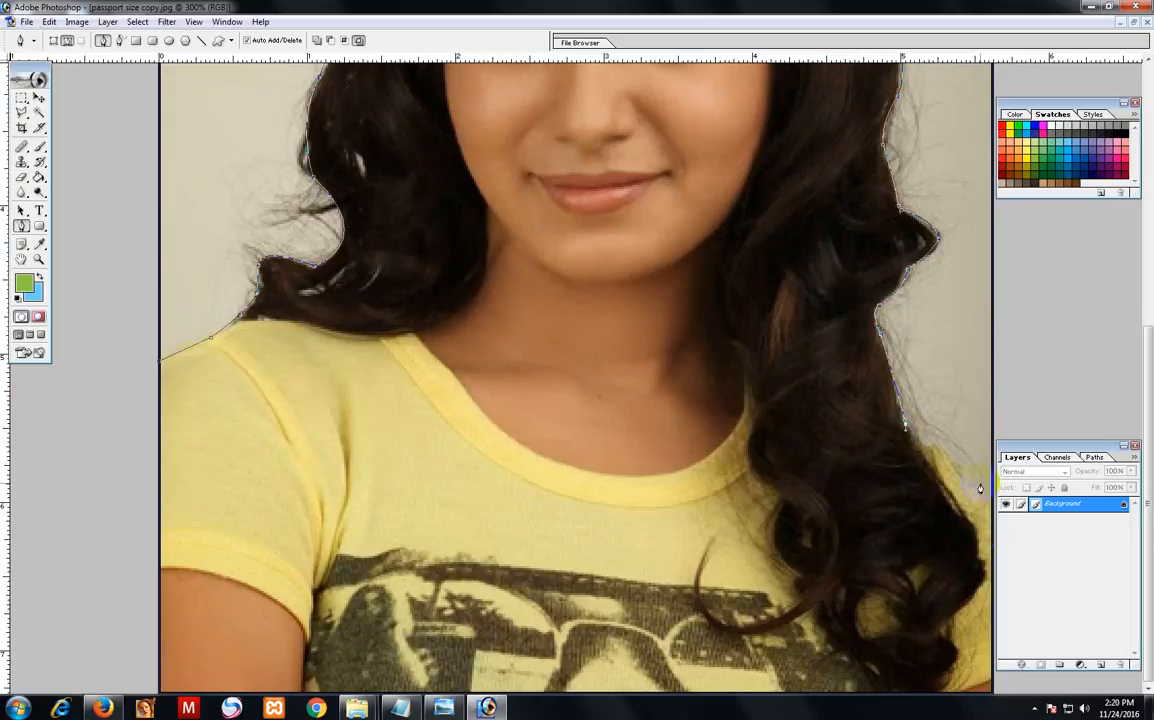
Curve the path from the hair over the right-hand shoulder to the photo's side edge, ending with a trimmed curve handle.
key("ctrl+minus")
key("ctrl+minus")
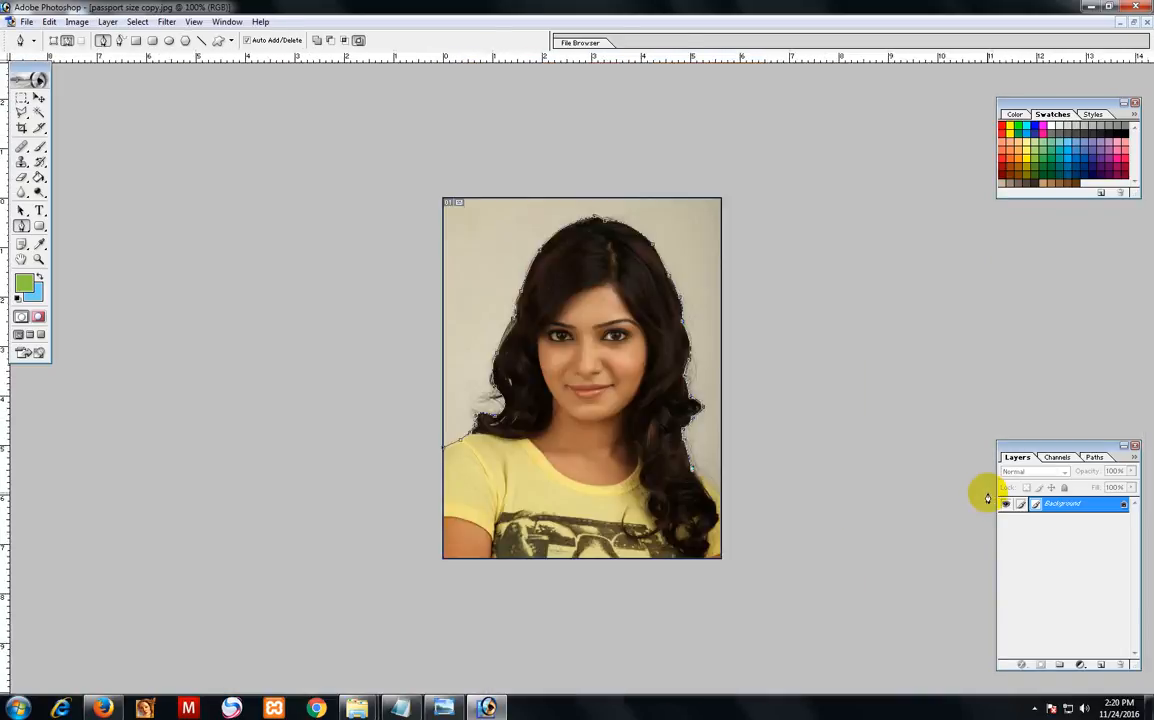
key("ctrl+plus")
key("ctrl+plus")
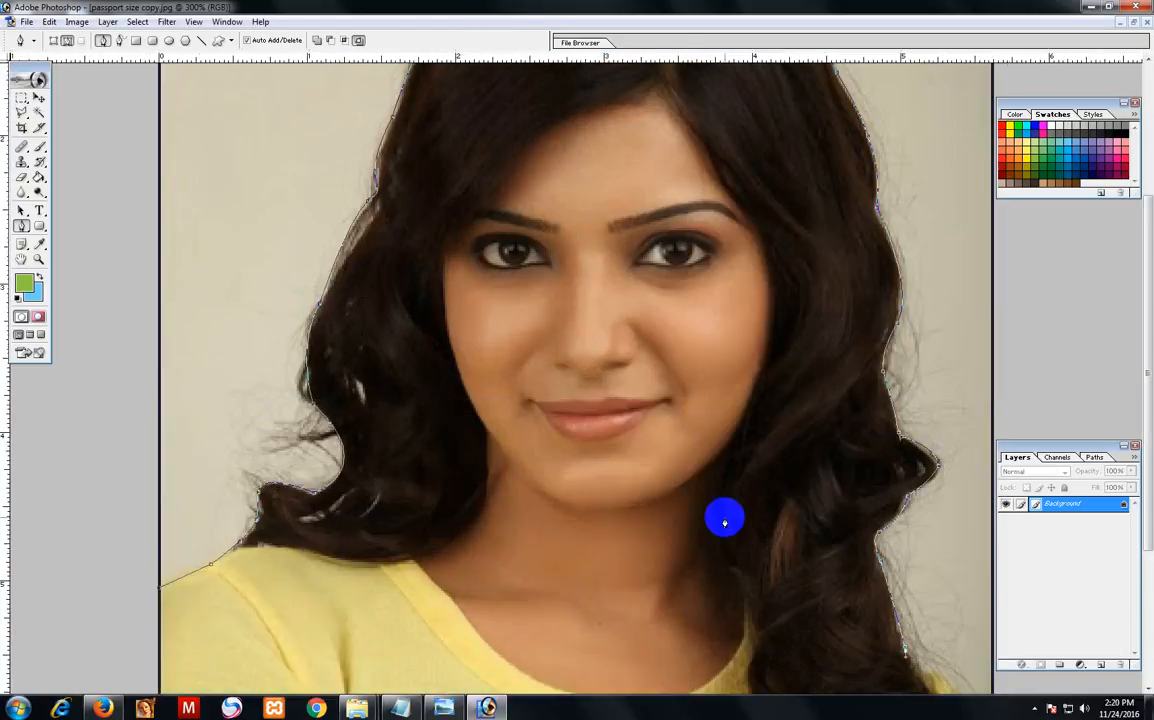
scroll(799, 533, "down", 5)
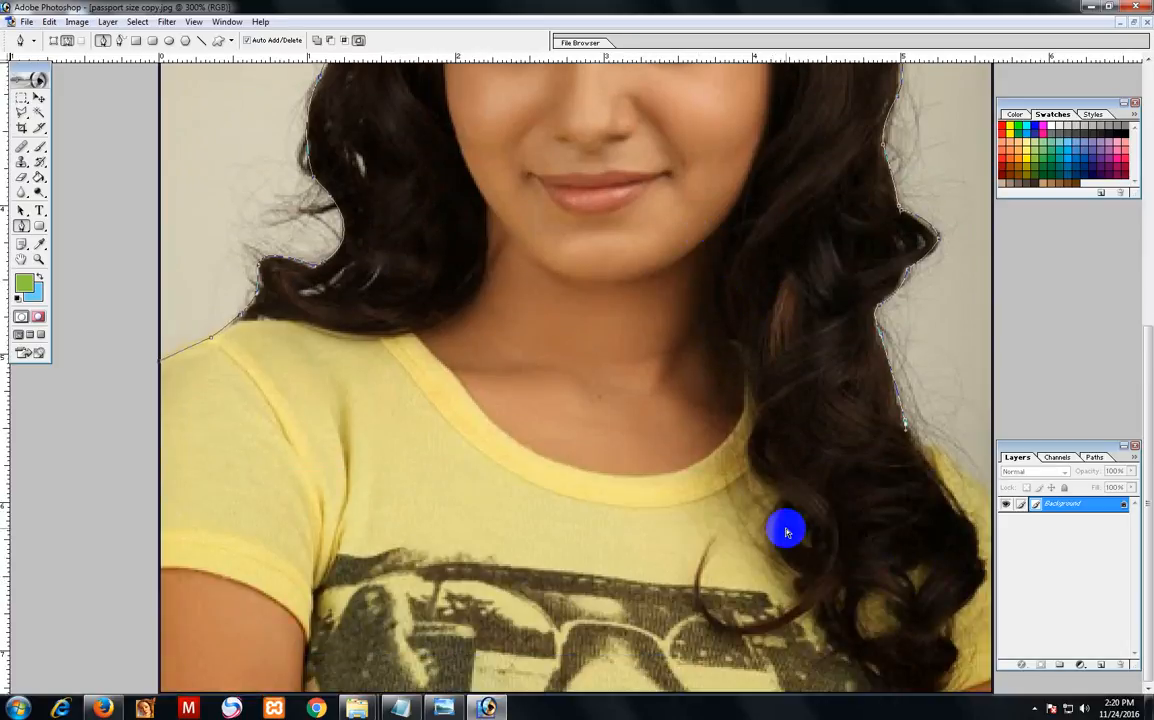
key("ctrl+minus")
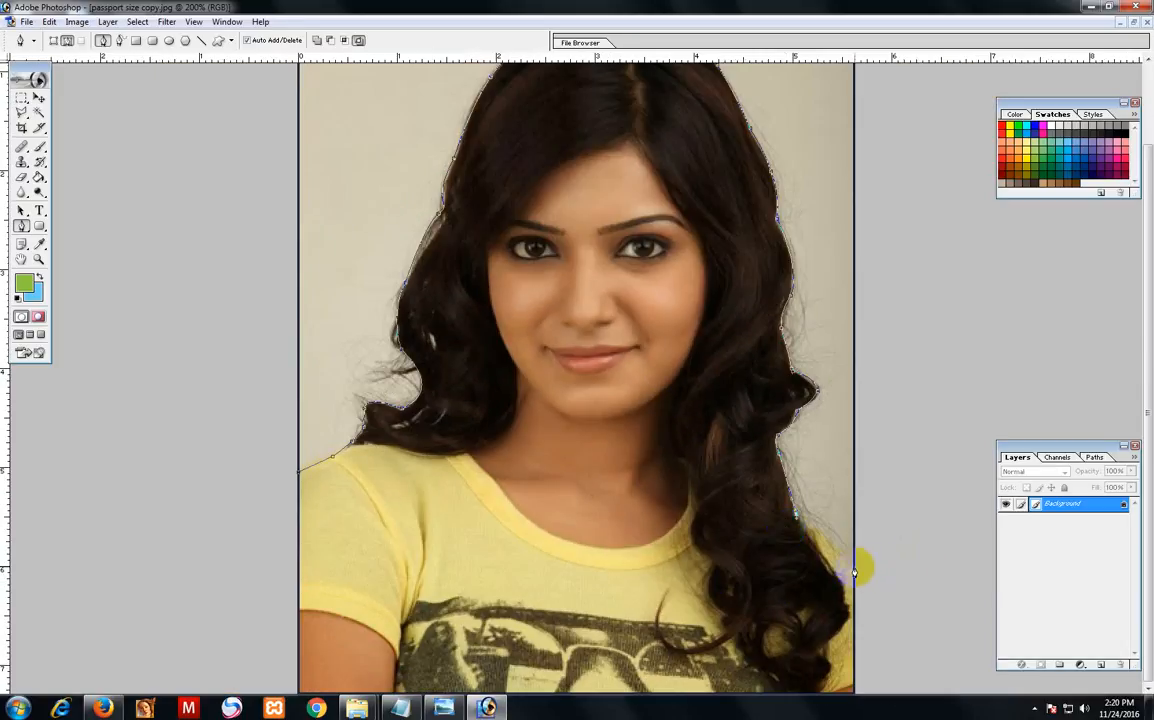
left_click_drag(854, 567, 872, 598)
left_click(855, 570, "alt")
left_click_drag(665, 188, 775, 428)
Close the path around the photo's two upper corners and fill the resulting backdrop selection with light blue.
key("ctrl+minus")
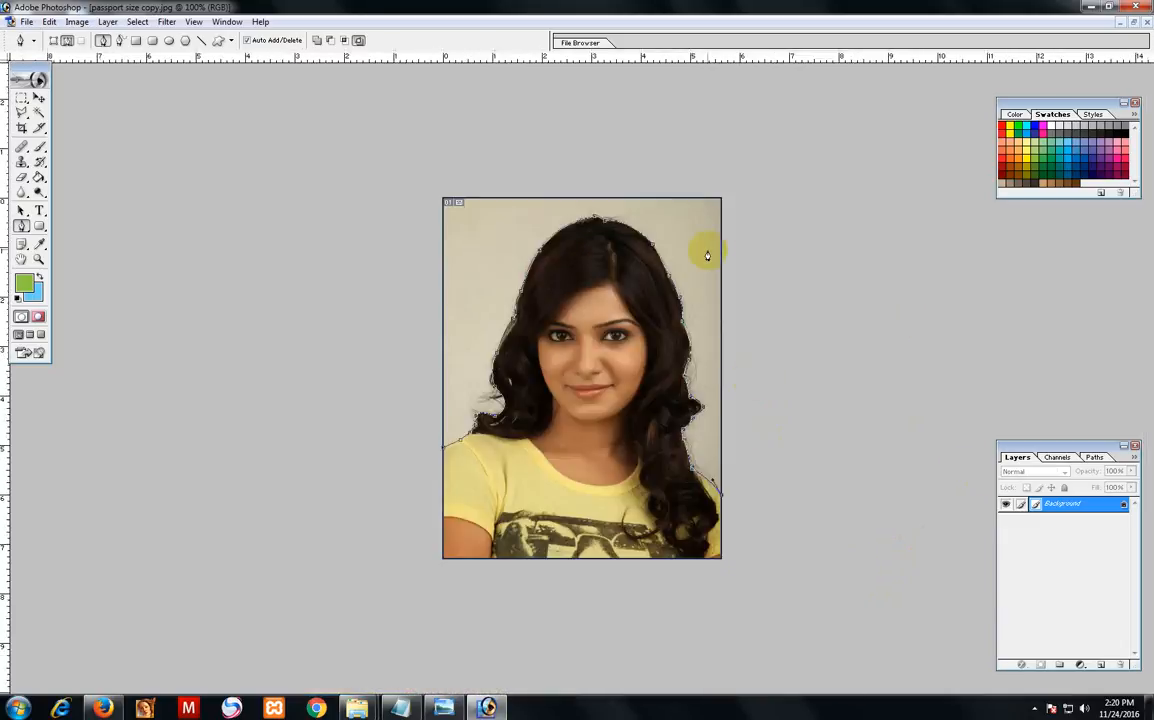
left_click(721, 199)
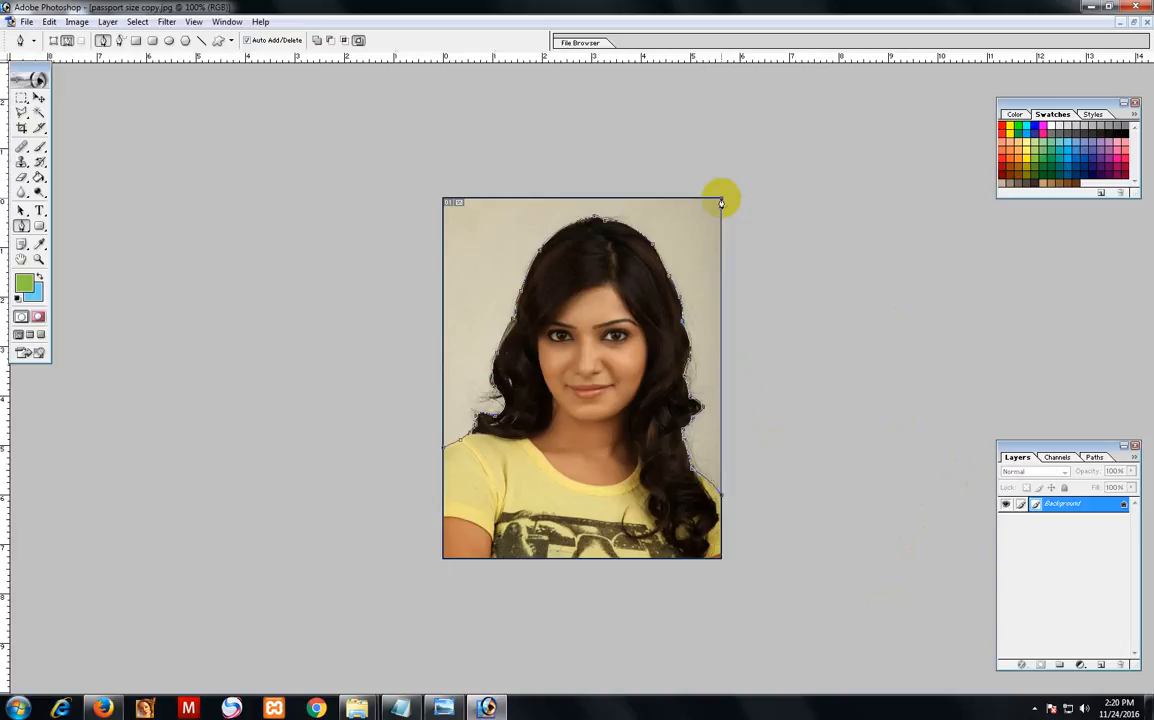
left_click(442, 199)
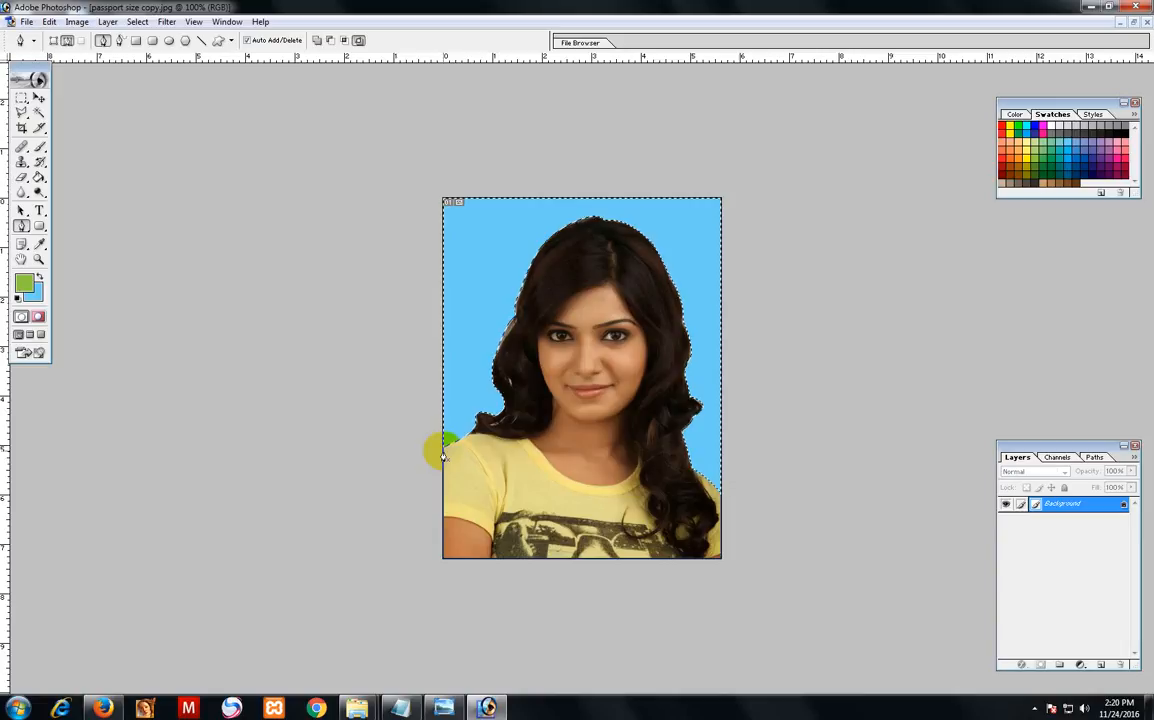
Recolour the selected backdrop green, deselect it, and leave light blue as the foreground colour with green as the background colour.
left_click(39, 279)
key("alt+BackSpace")
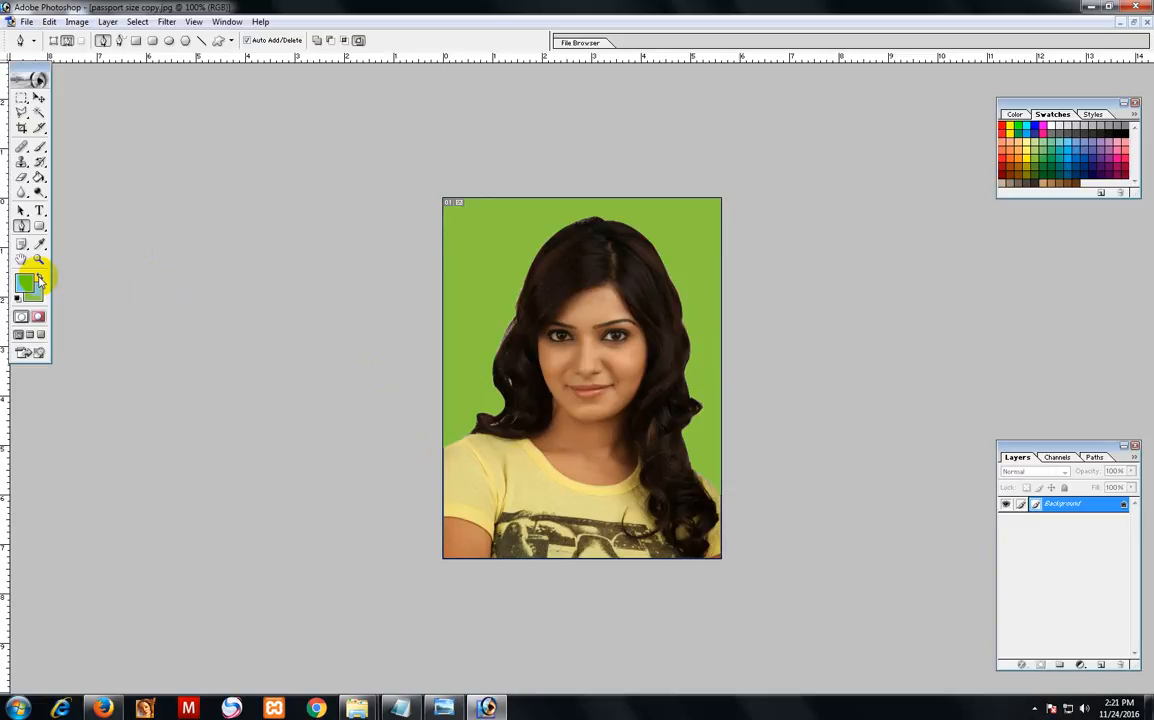
left_click(38, 278)
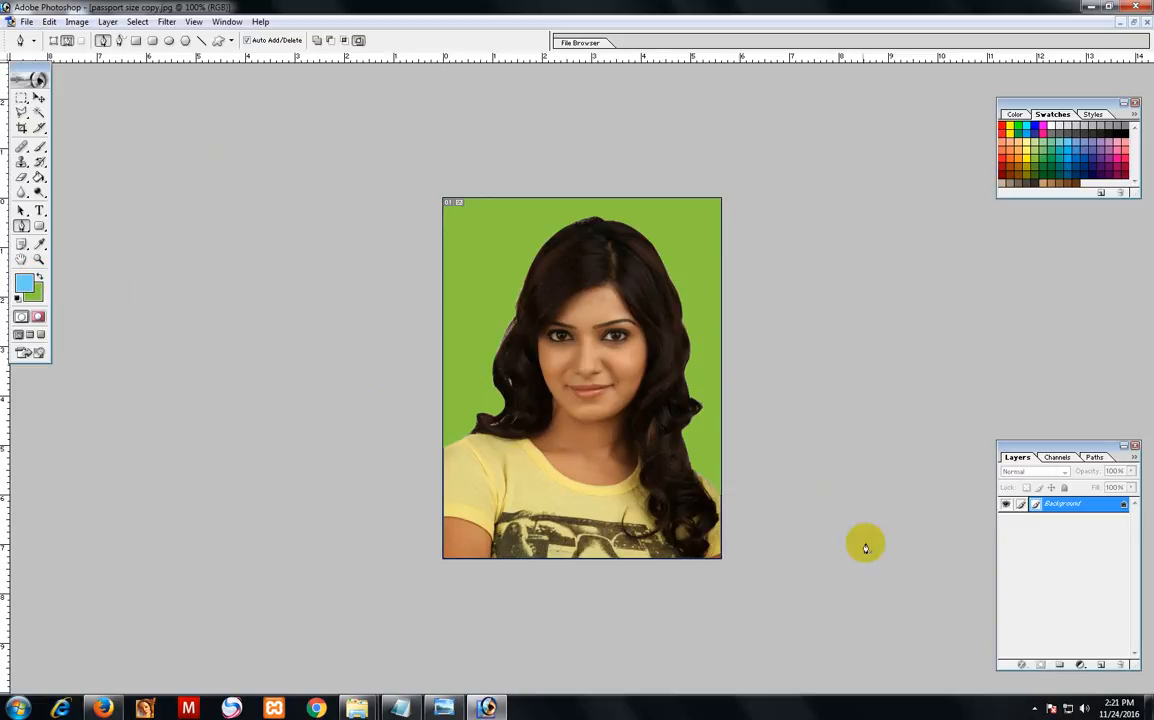
left_click(1035, 708)
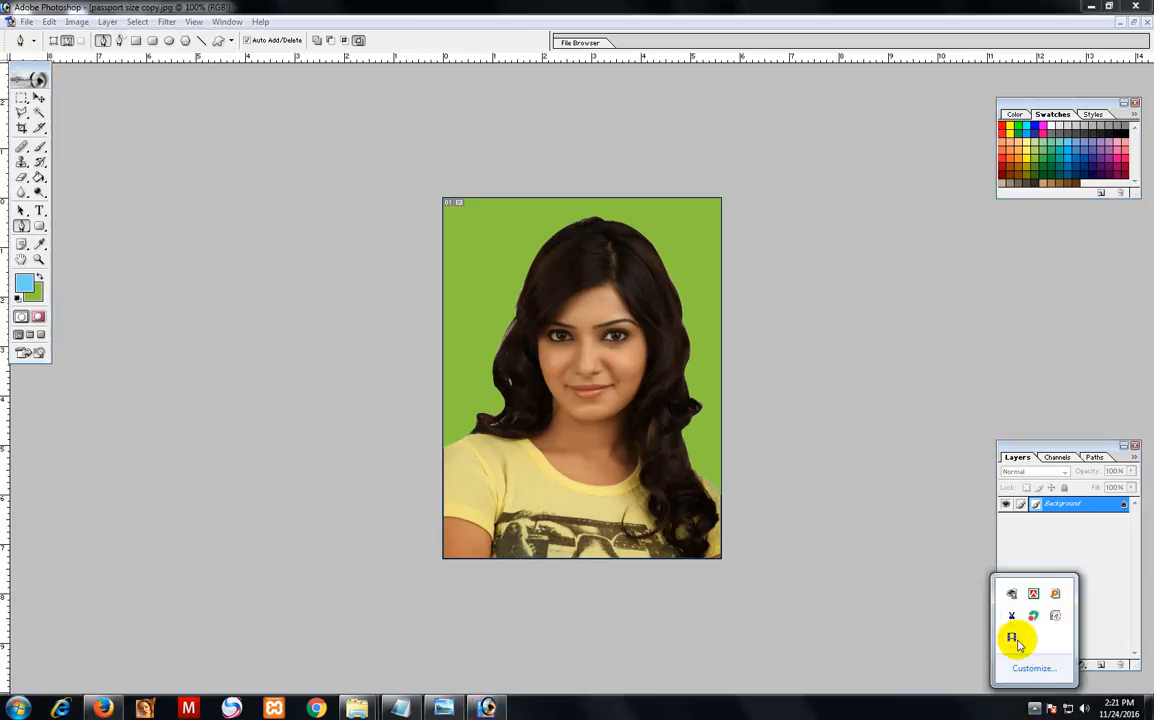